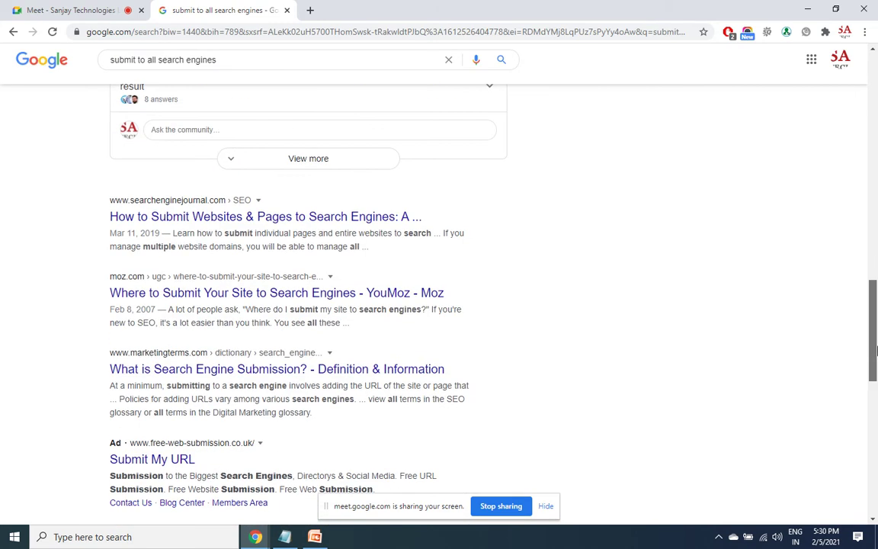
- Search for 'freewebsubmission' in a new browser tab
left_click(310, 10)
type("free")
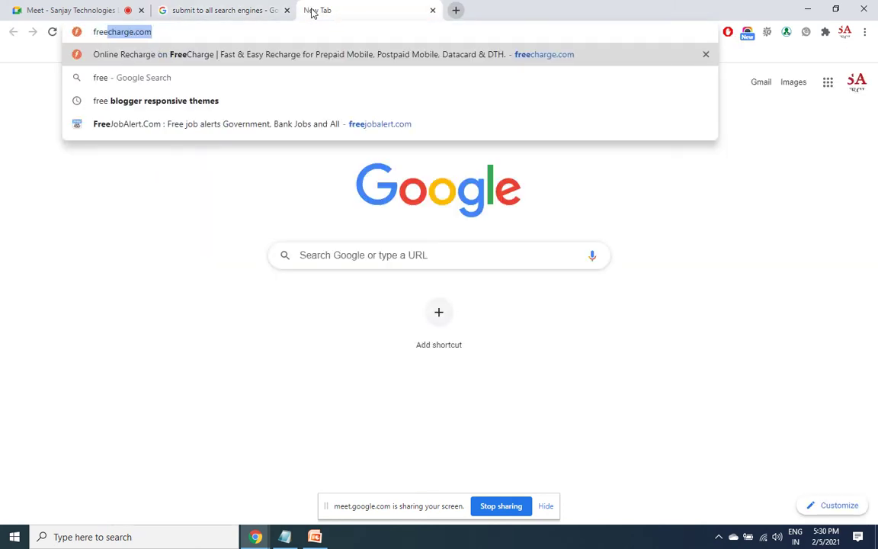
type("wev")
key("BackSpace")
type("bsubmission")
key("Return")
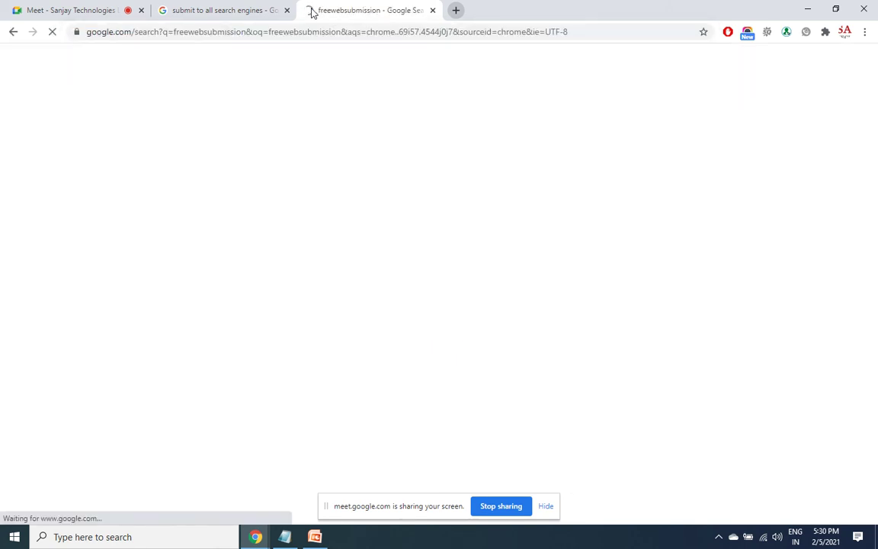
- Open the FreeWebSubmission.com result and scroll down to its free submission form
left_click(244, 173)
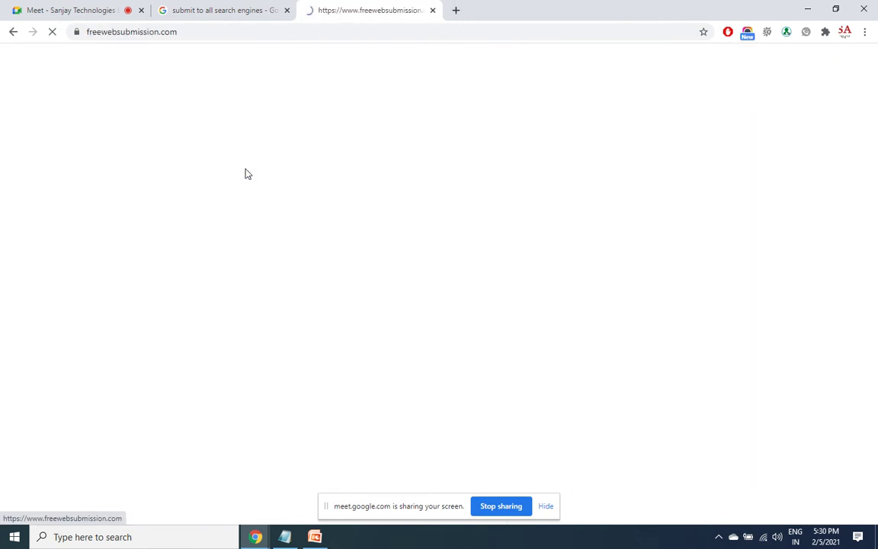
left_click(157, 33)
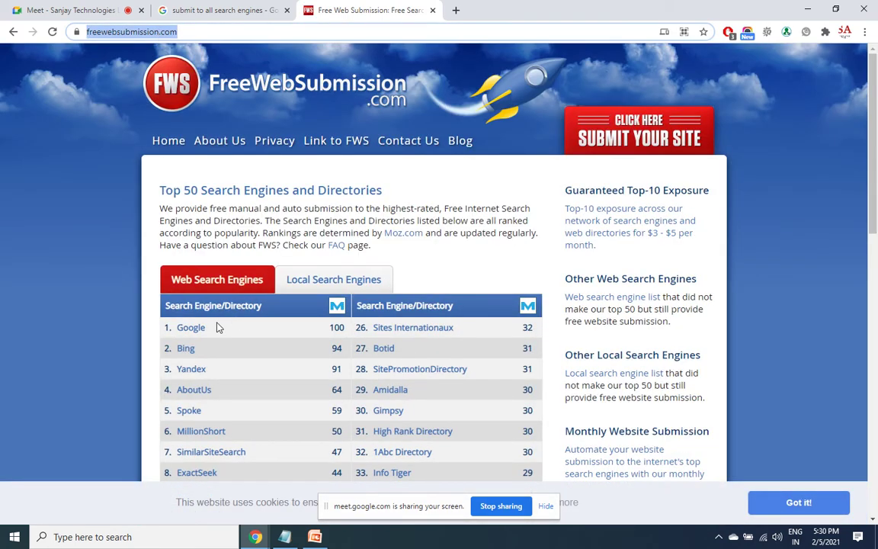
left_click_drag(876, 171, 875, 373)
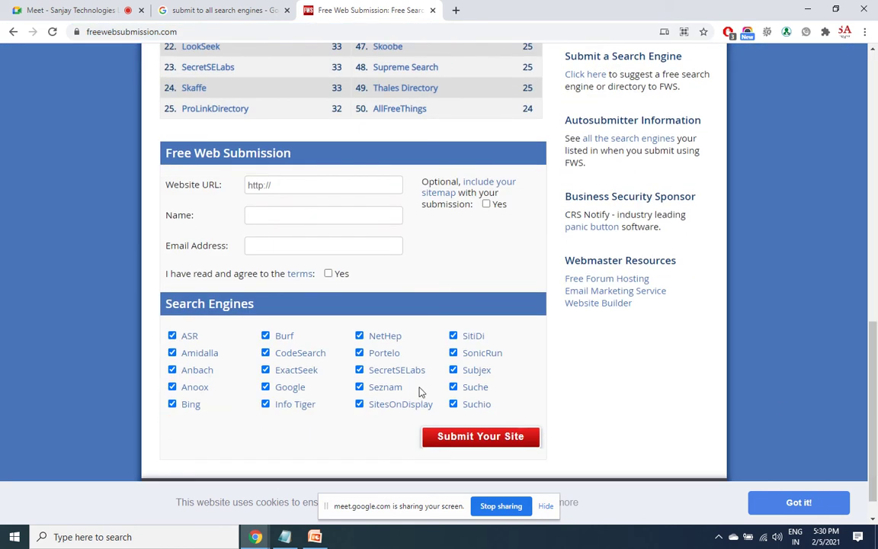
left_click_drag(876, 326, 876, 376)
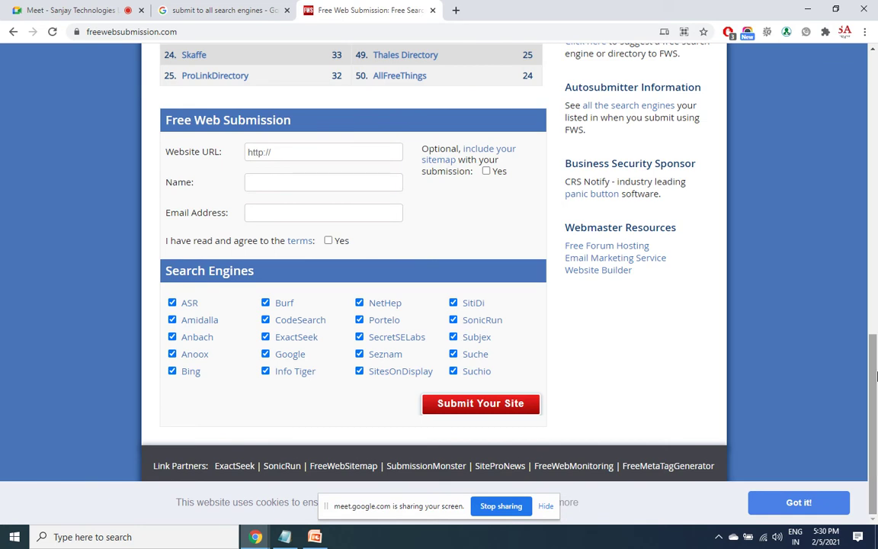
- Copy the accurateinfo94.blogspot.com address from a new tab into the Website URL field
left_click(300, 150)
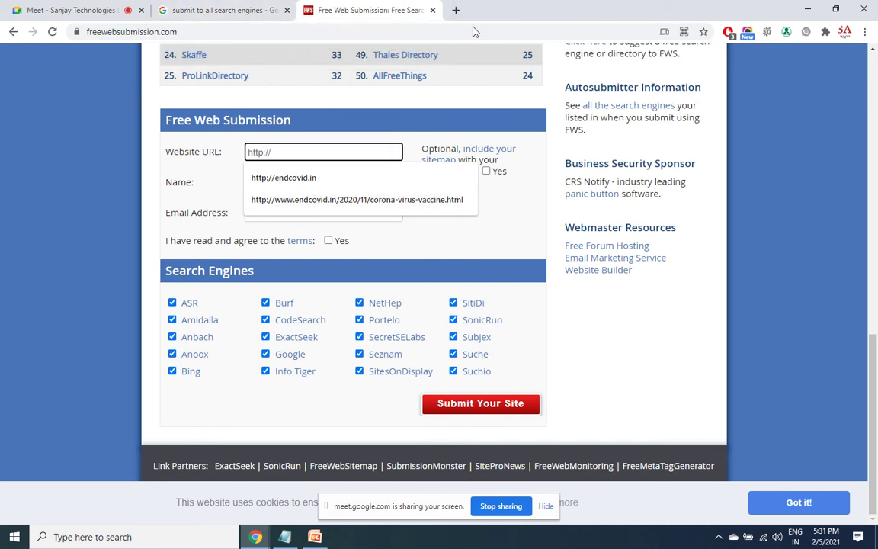
left_click(456, 10)
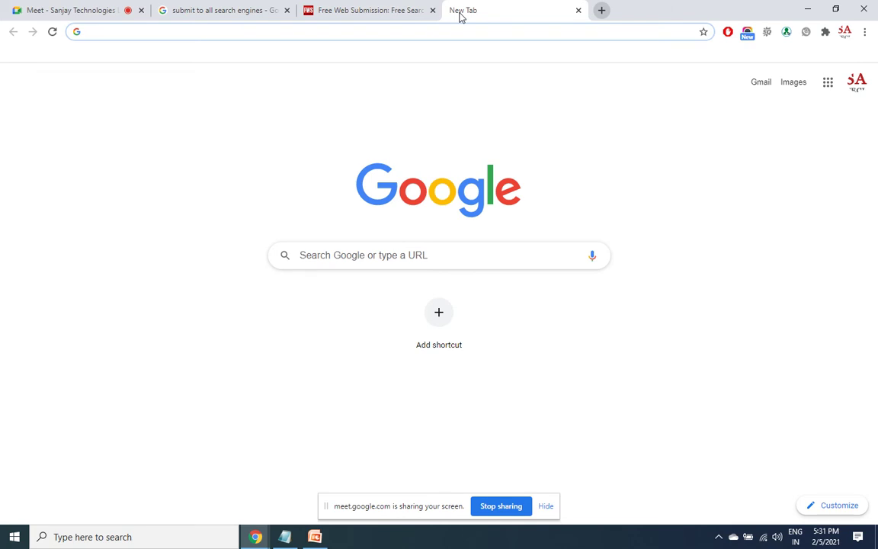
type("acc")
key("Return")
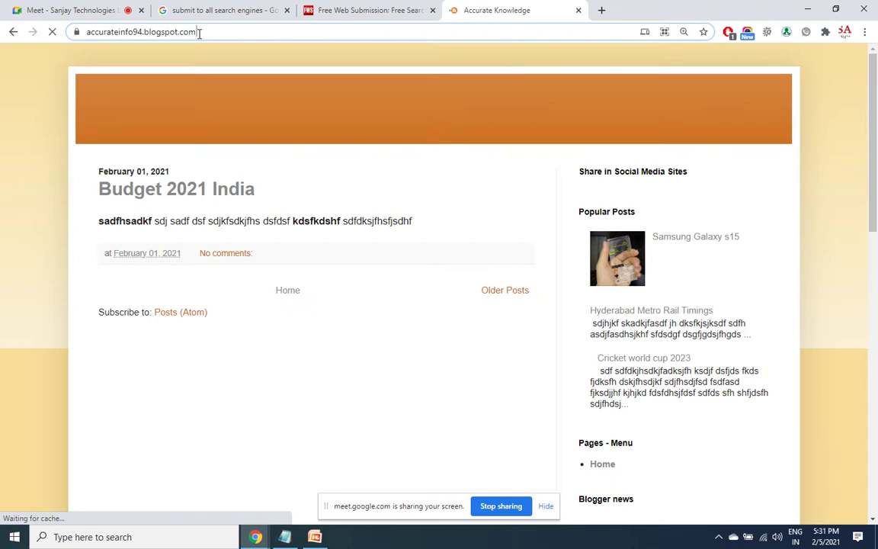
left_click(198, 33)
key("ctrl+c")
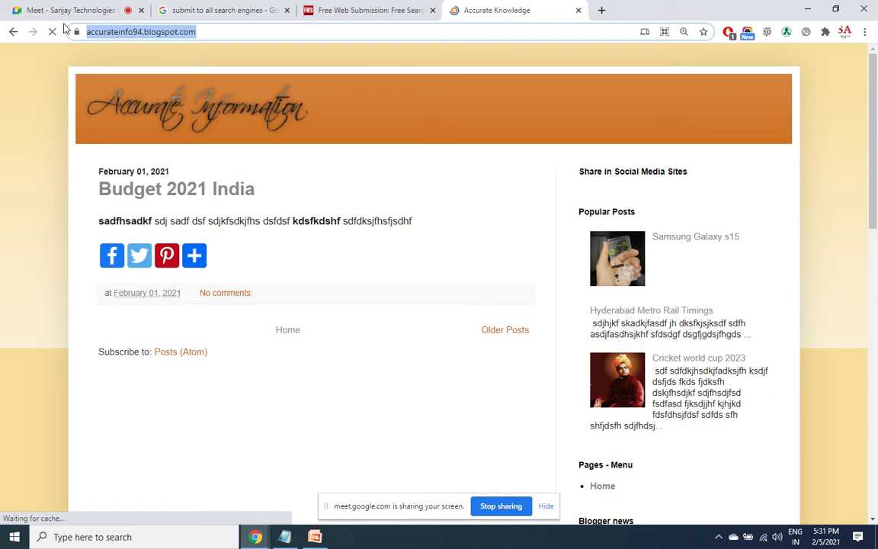
left_click(332, 9)
left_click(300, 155)
left_click_drag(299, 155, 187, 155)
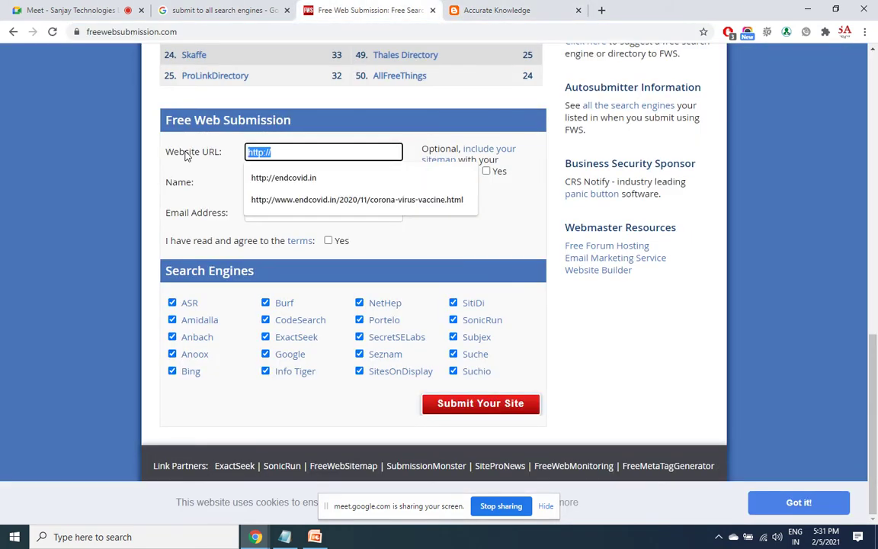
key("ctrl+v")
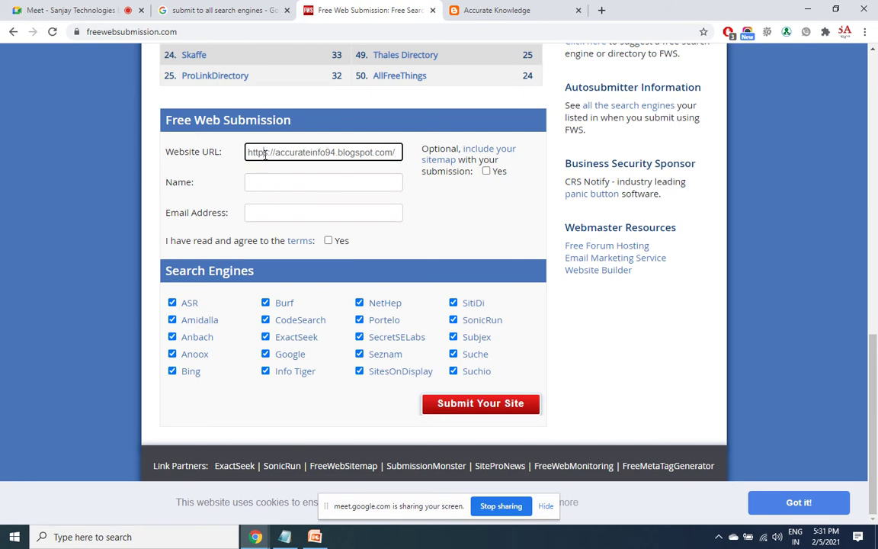
left_click_drag(262, 154, 267, 154)
- Autofill name and e-mail, tick the terms and sitemap Yes boxes, and submit the site
left_click(333, 182)
type("sanjay mundada")
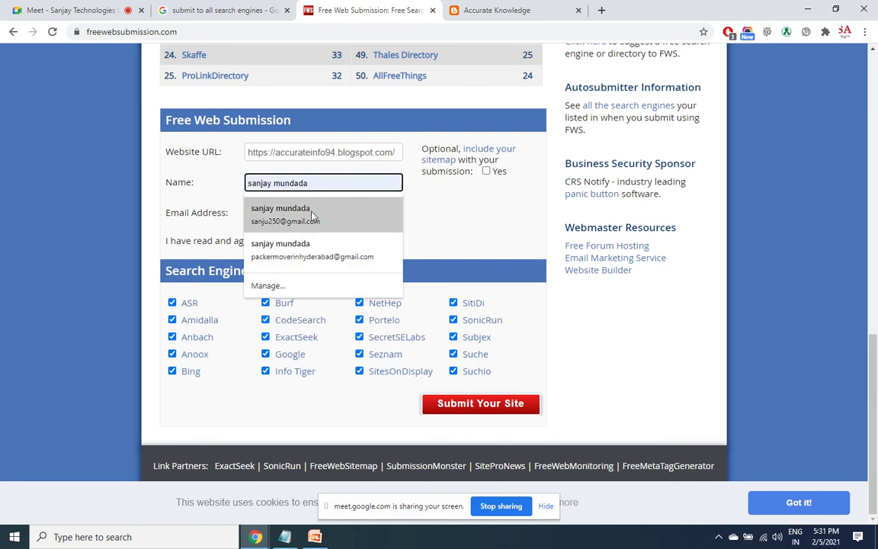
left_click(309, 213)
left_click(327, 241)
left_click(487, 171)
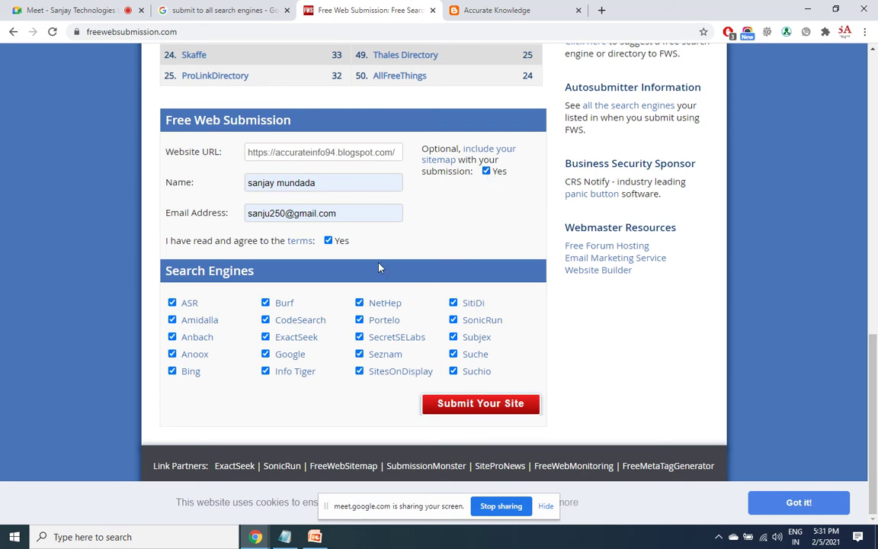
left_click(472, 408)
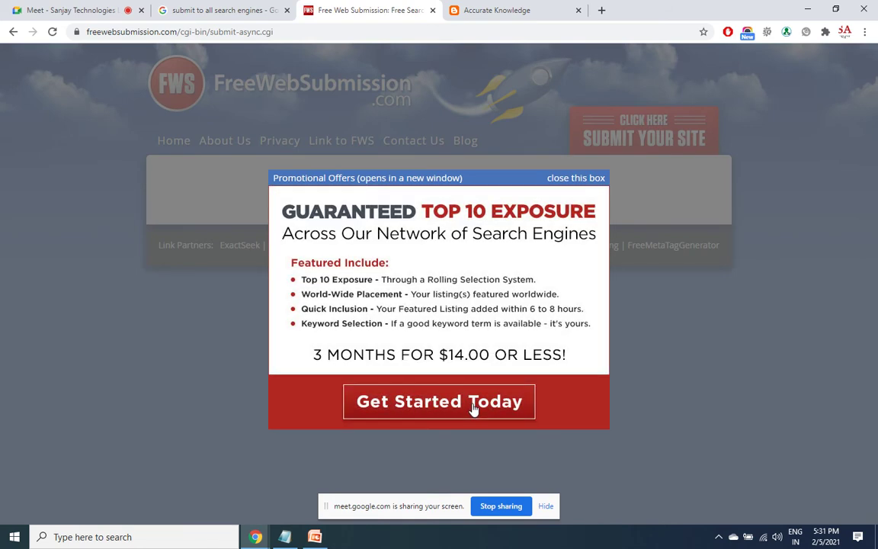
- Close the promotional offer box and scroll through the per-engine submission results
left_click(568, 178)
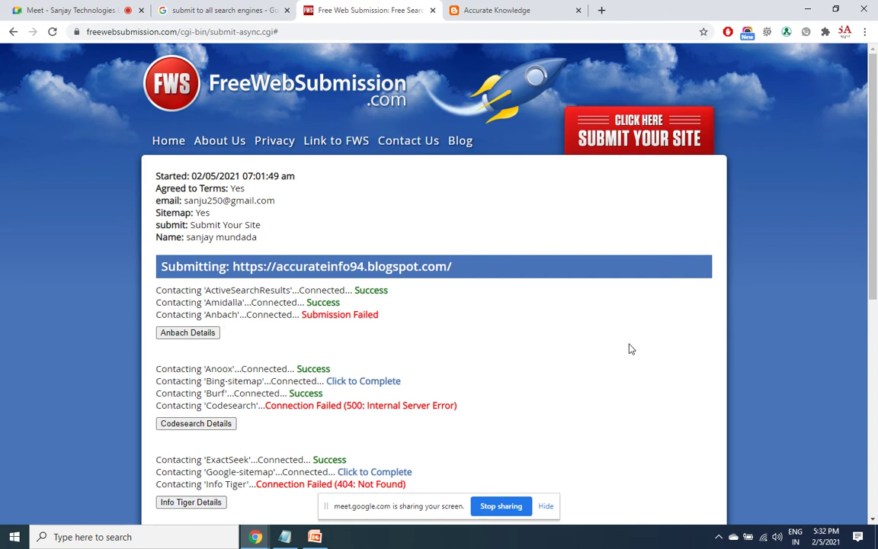
left_click_drag(873, 207, 866, 301)
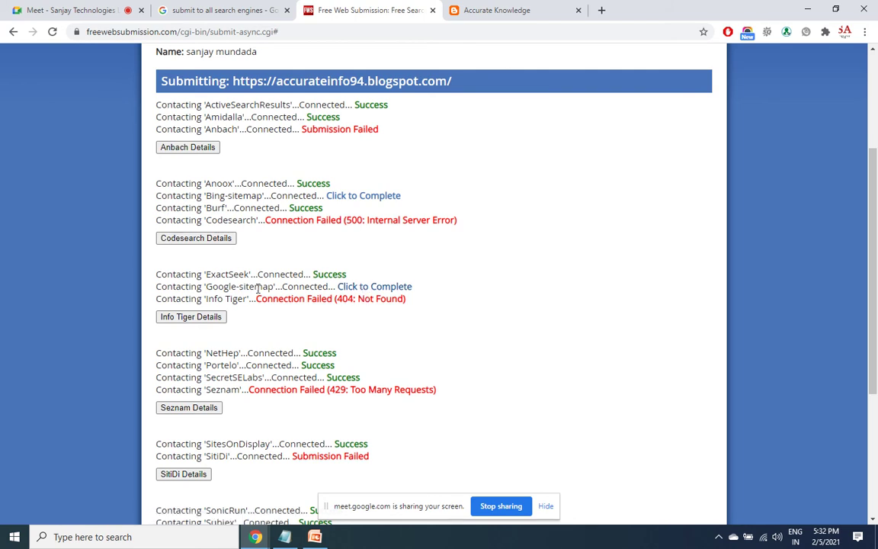
- Complete the Bing sitemap submission in a new tab and view its confirmation
right_click(359, 195)
left_click(385, 205)
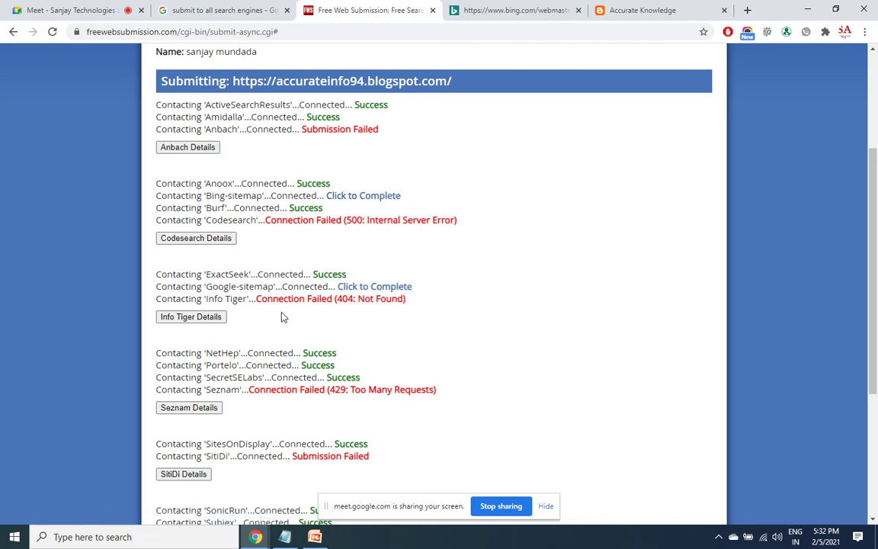
left_click(516, 8)
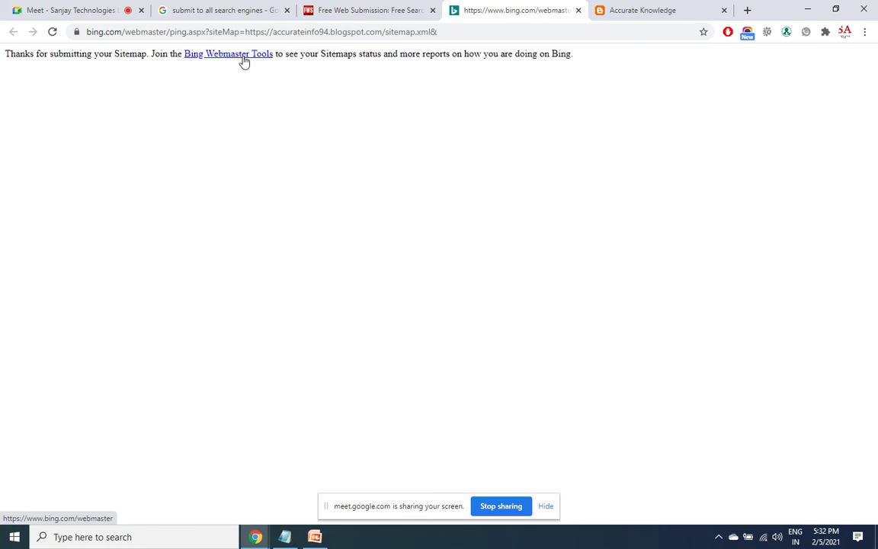
left_click(388, 9)
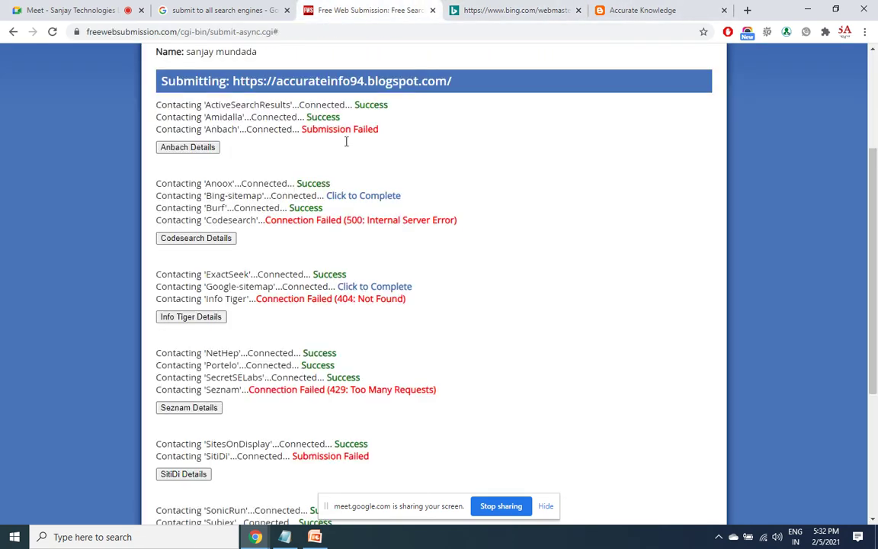
- Complete the Google sitemap submission, then close both confirmation tabs
left_click(367, 287)
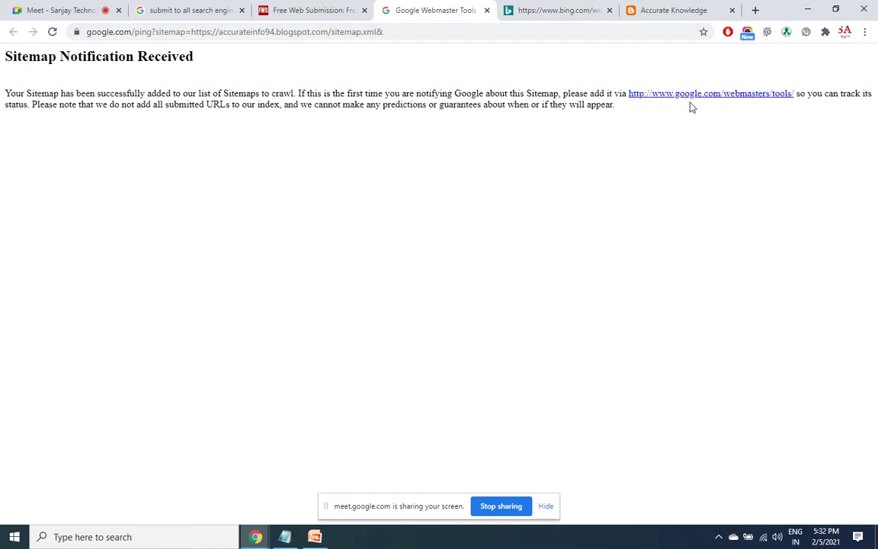
left_click(487, 9)
left_click(487, 10)
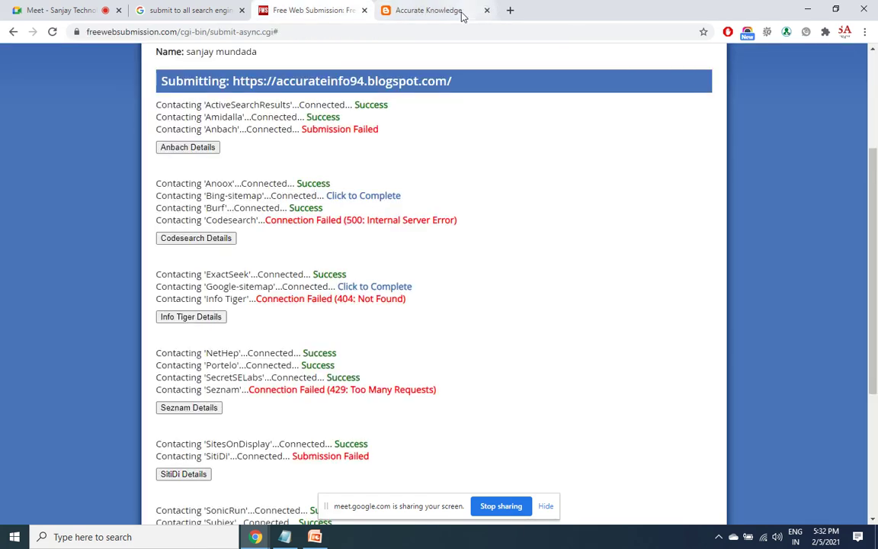
scroll(870, 91, "up", 3)
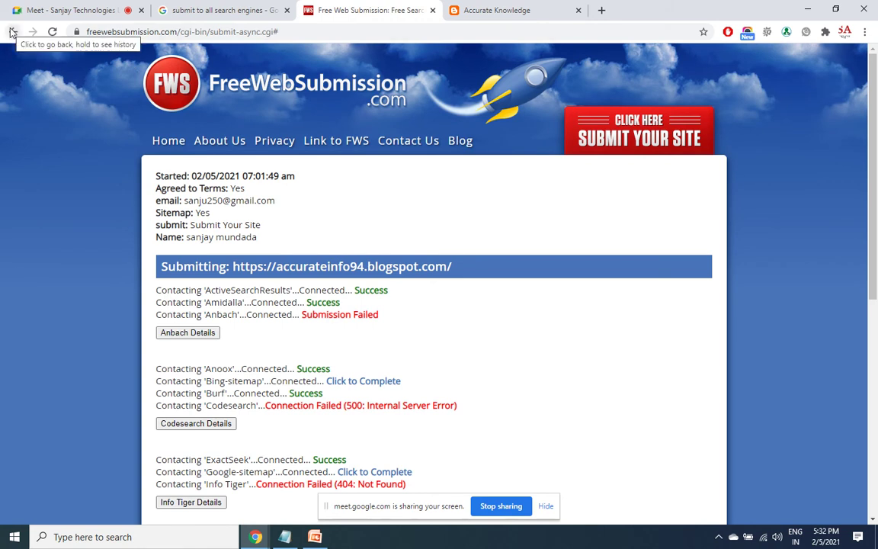
- Switch to PowerPoint and run the slide show from slide 27, 'Add site to search engines'
left_click(268, 7)
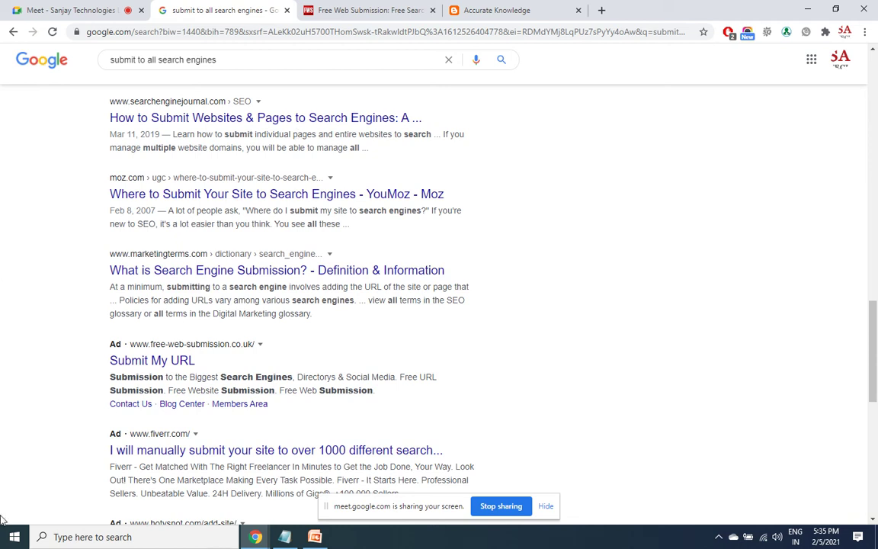
left_click(315, 537)
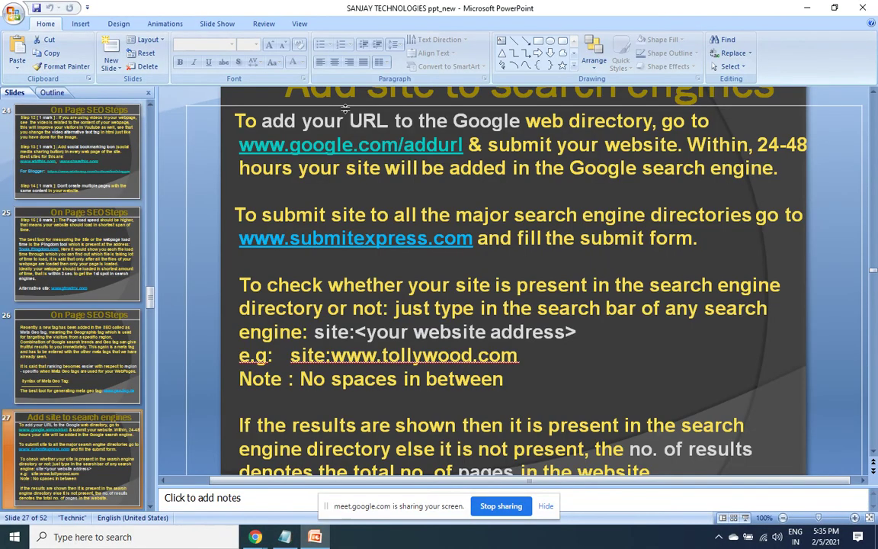
left_click(215, 24)
left_click(70, 55)
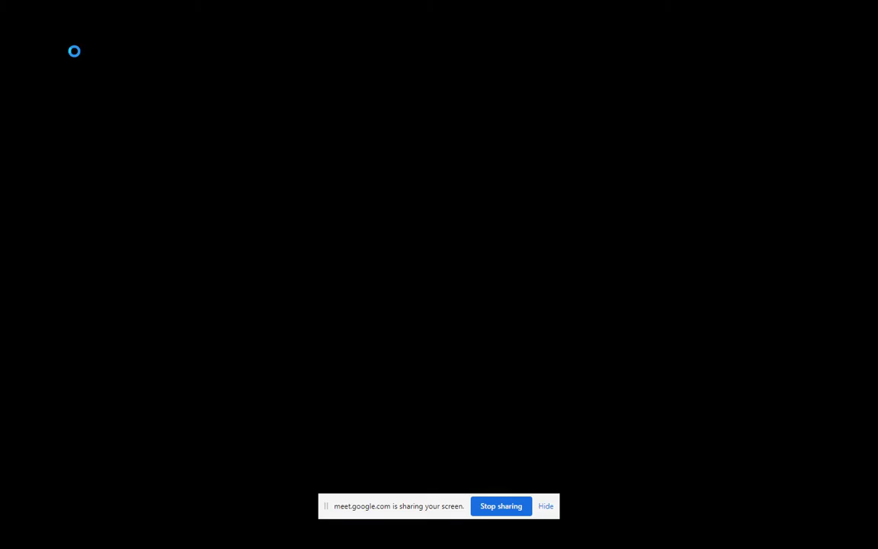
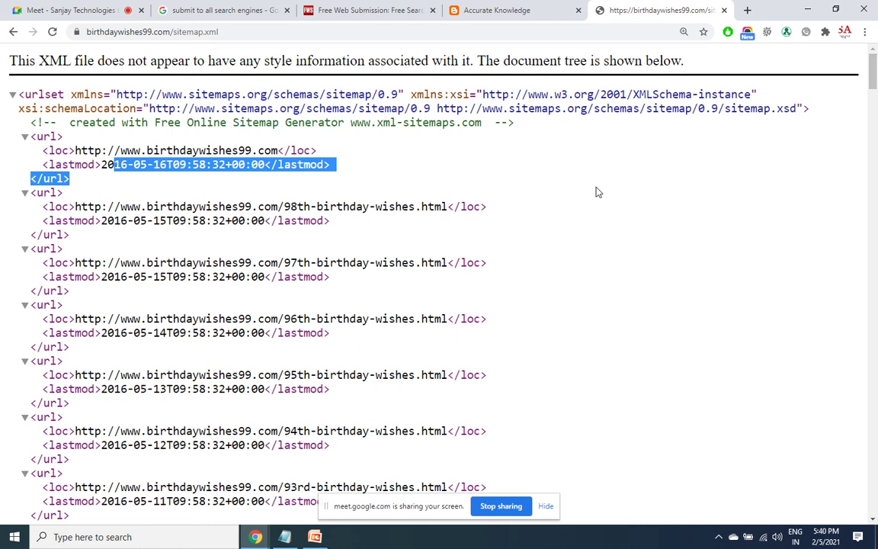
left_click_drag(351, 123, 483, 123)
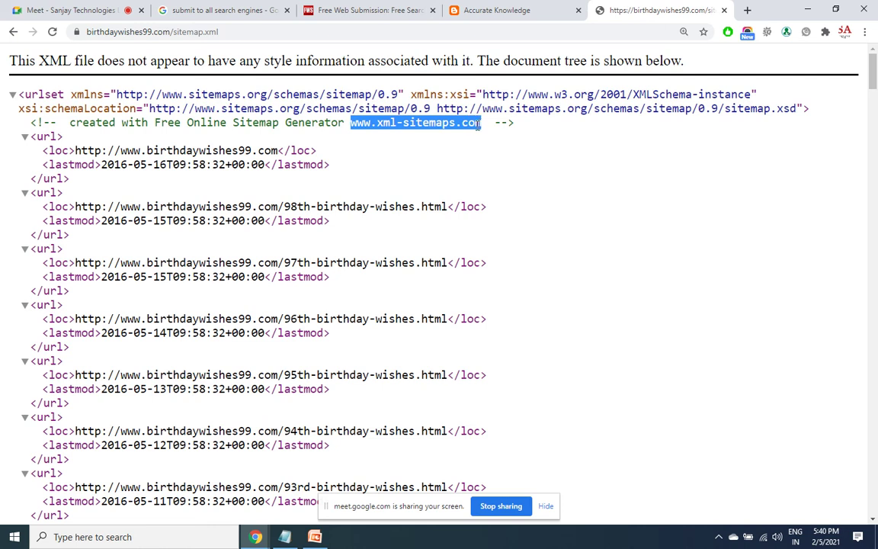
right_click(479, 124)
- Open xml-sitemaps.com in a new tab, then search Google for 'create xml sitemap' and open the generator result
left_click(517, 151)
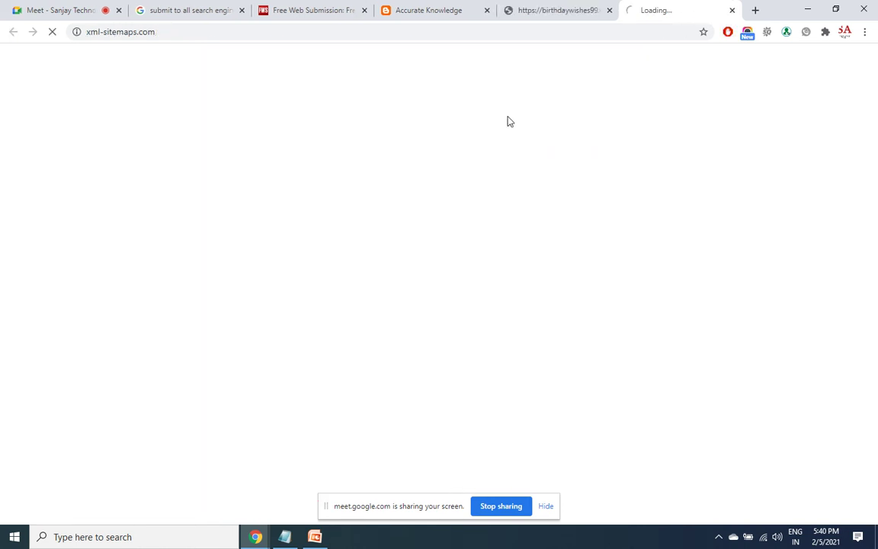
left_click(237, 7)
triple_click(217, 59)
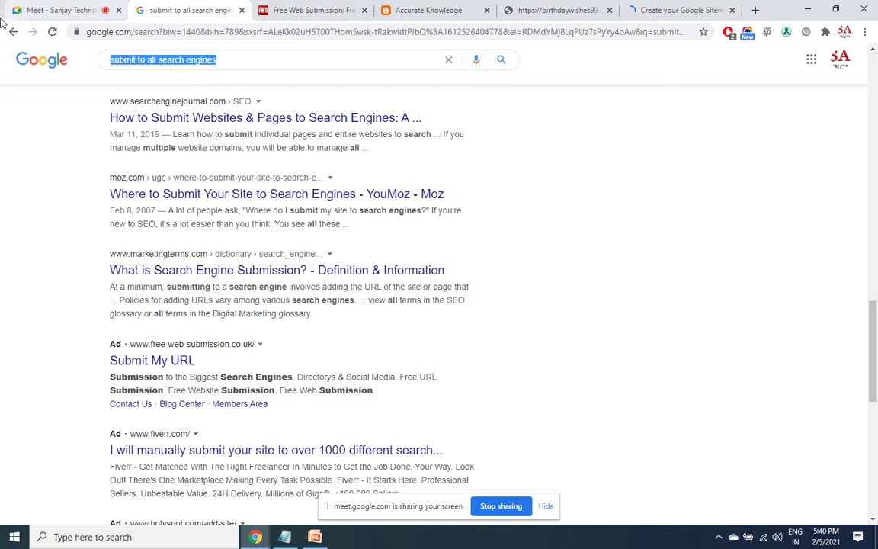
type("create ")
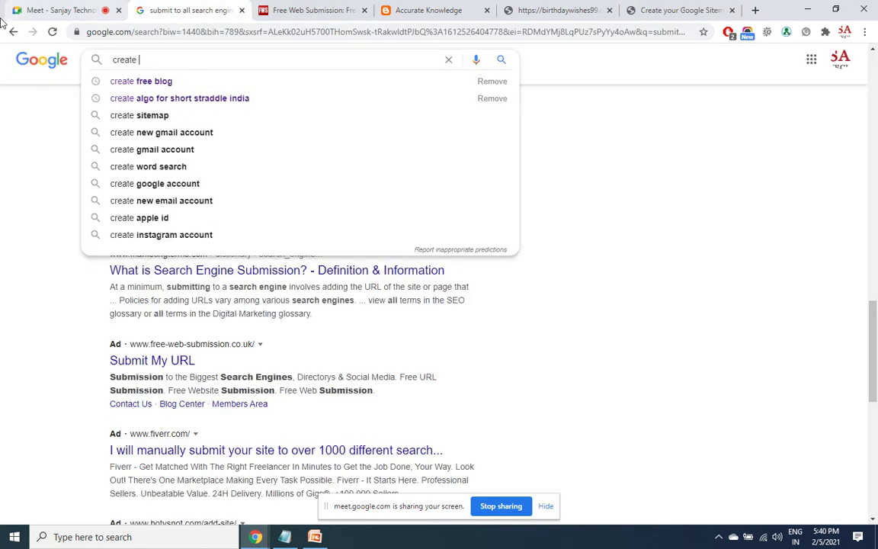
type("xml sitemap")
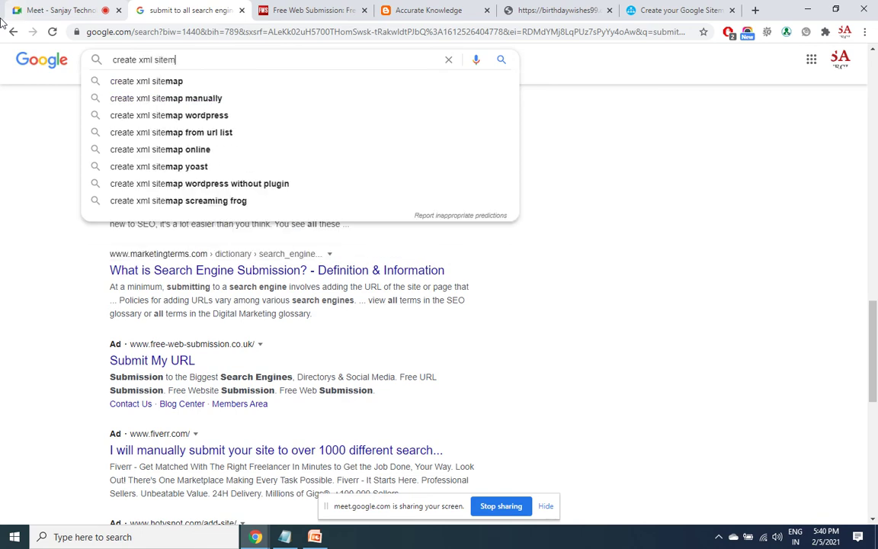
key("Return")
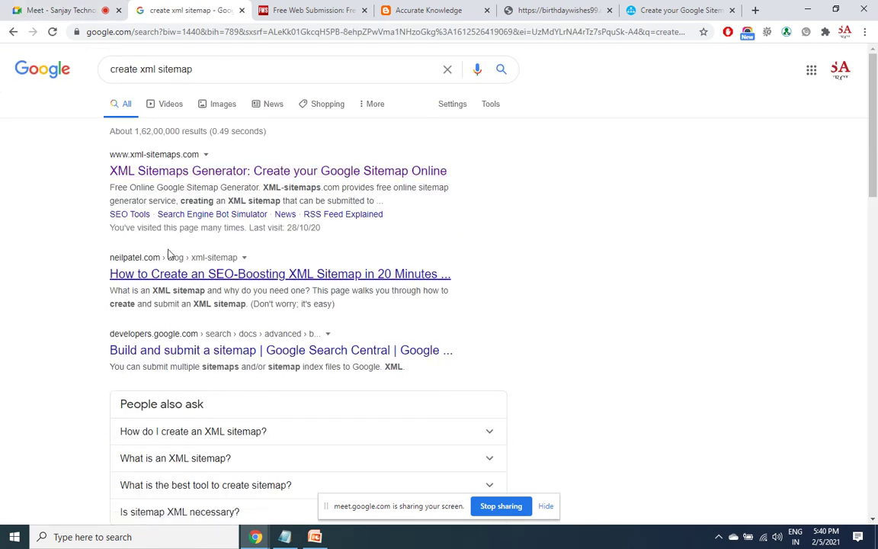
left_click(151, 175)
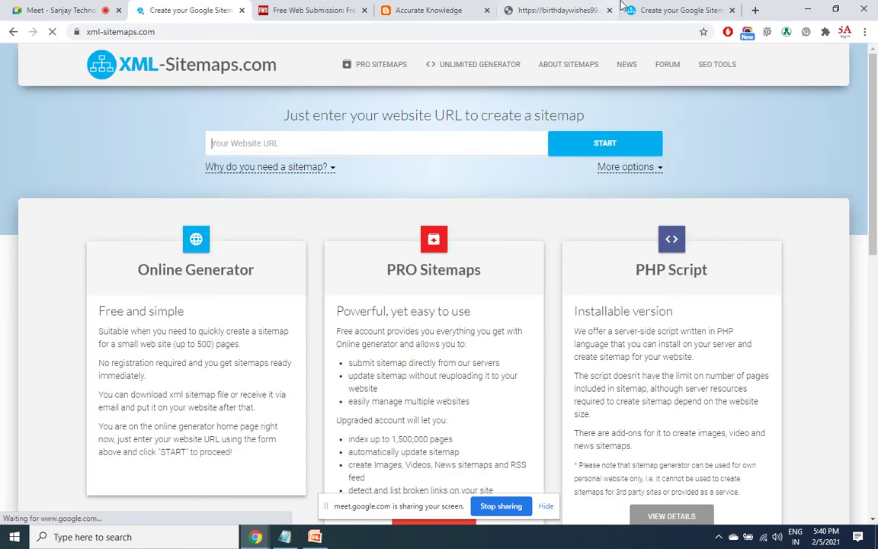
- Close the duplicate xml-sitemaps.com tab and return to the generator page
left_click(677, 7)
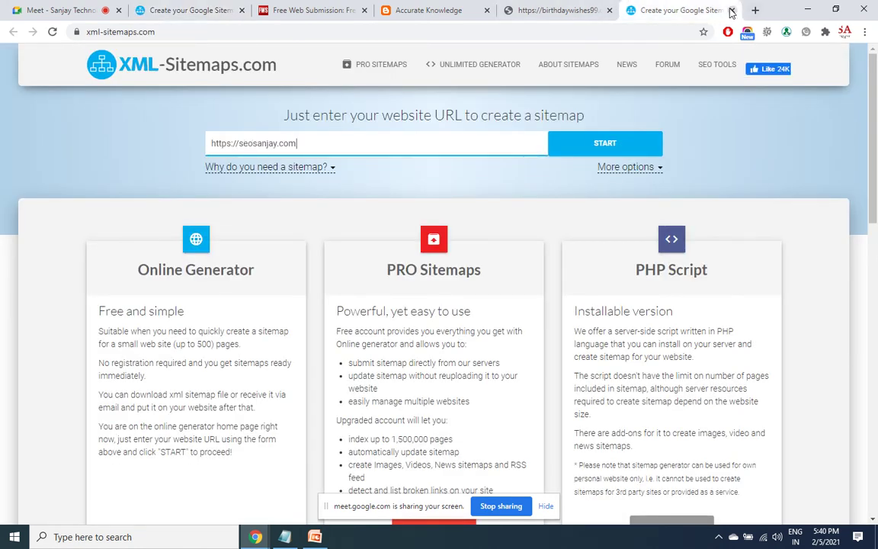
left_click(732, 10)
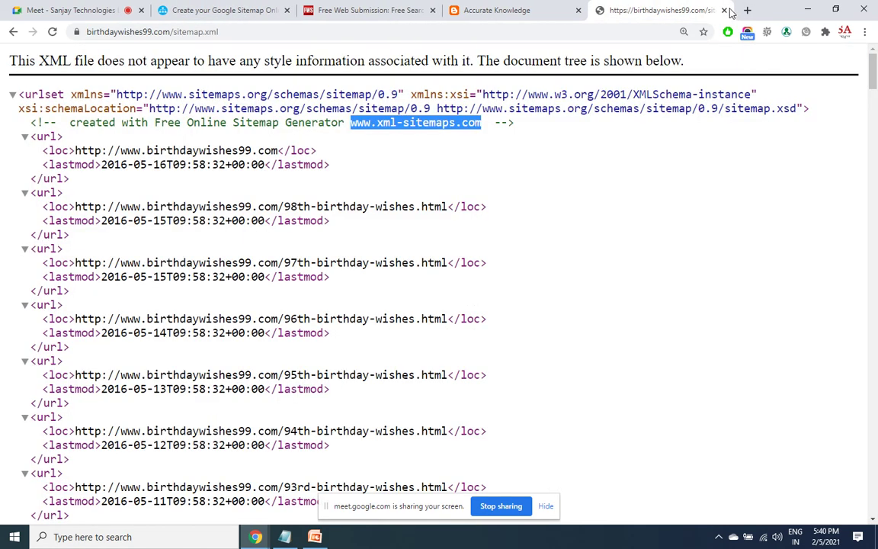
left_click(244, 8)
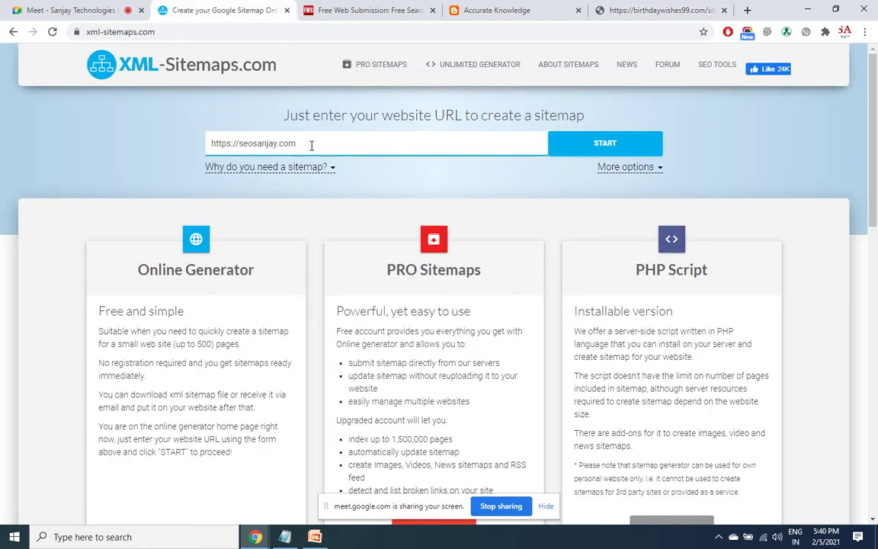
key("BackSpace")
key("BackSpace")
key("BackSpace")
key("BackSpace")
key("BackSpace")
key("BackSpace")
key("BackSpace")
key("BackSpace")
key("BackSpace")
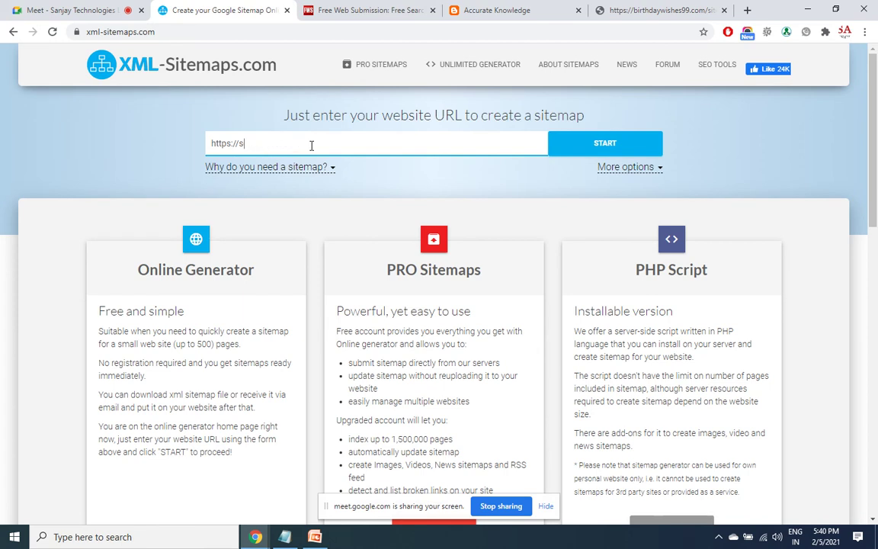
key("BackSpace")
type("www.packmovefast.com")
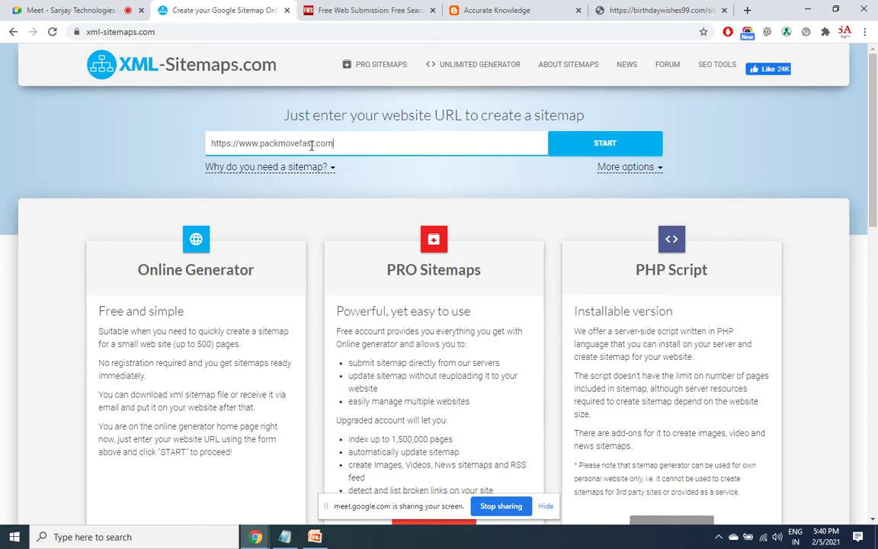
left_click(594, 143)
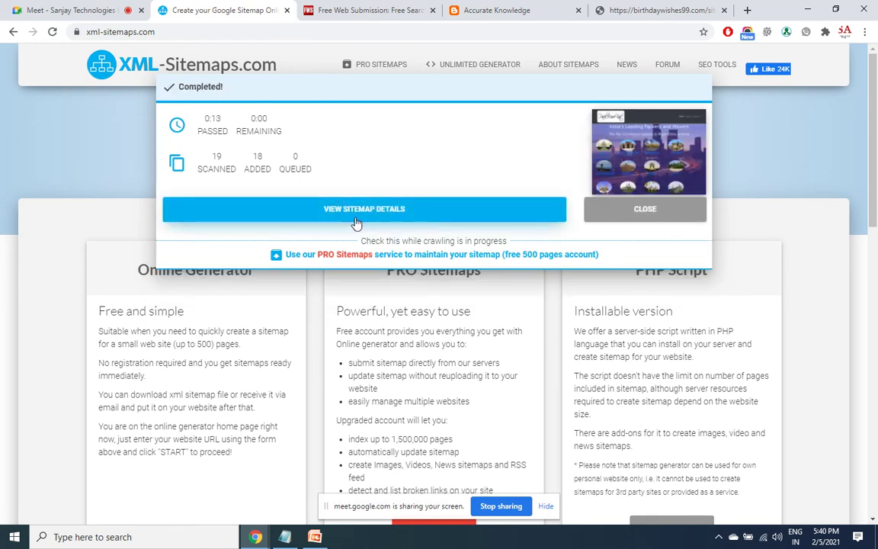
- Open the Sitemap Details page and download sitemap.xml, keeping the flagged download
left_click(356, 221)
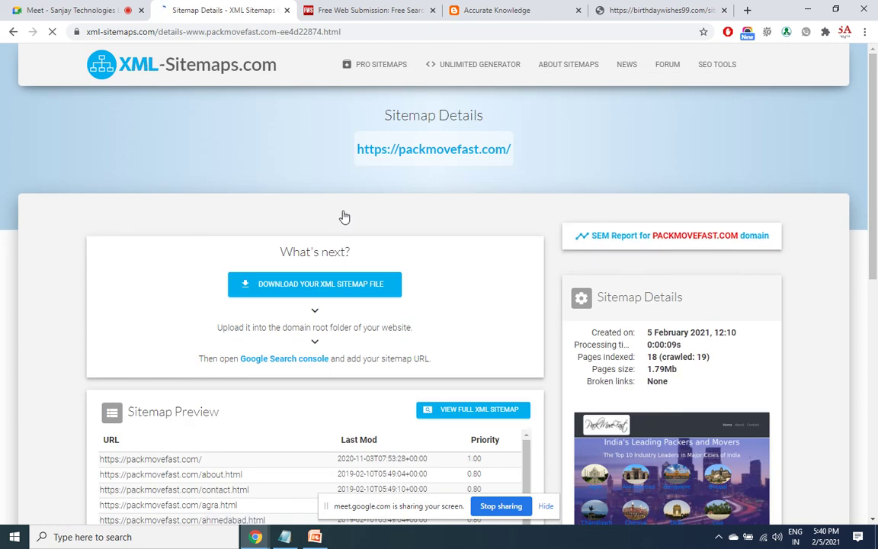
left_click(342, 284)
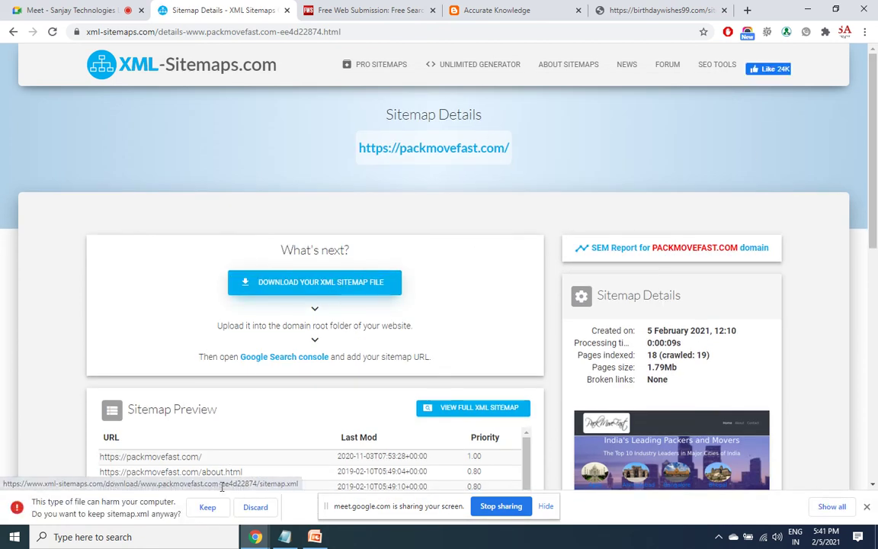
left_click(210, 510)
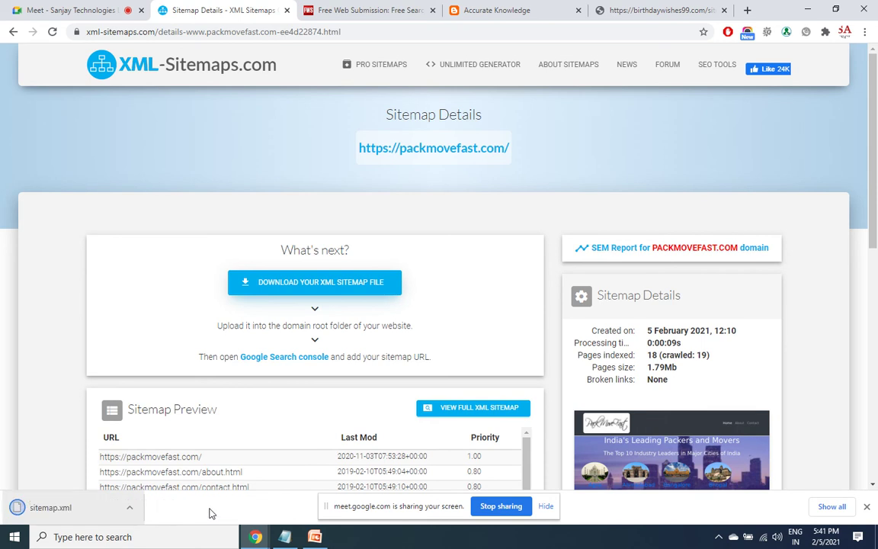
- Dismiss the no-app error from opening sitemap.xml and hide the downloads bar
left_click(64, 510)
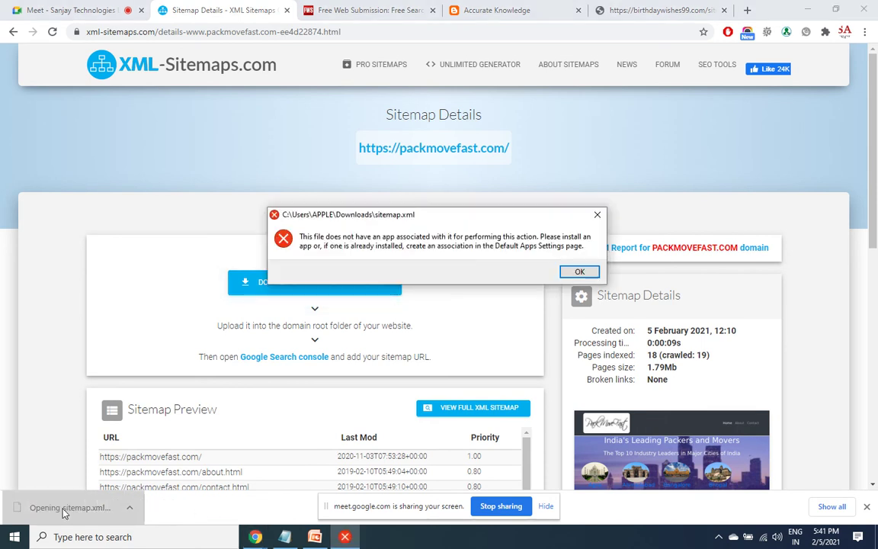
left_click(585, 270)
left_click(130, 507)
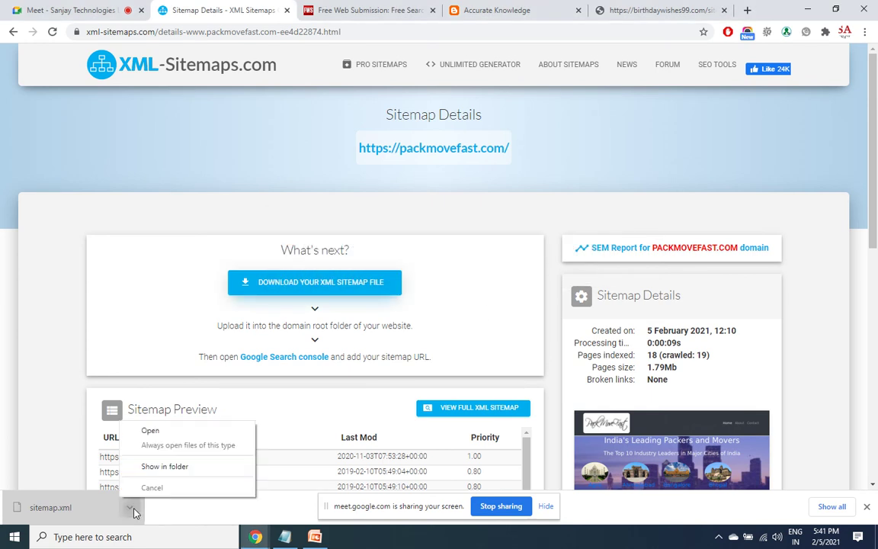
left_click(154, 486)
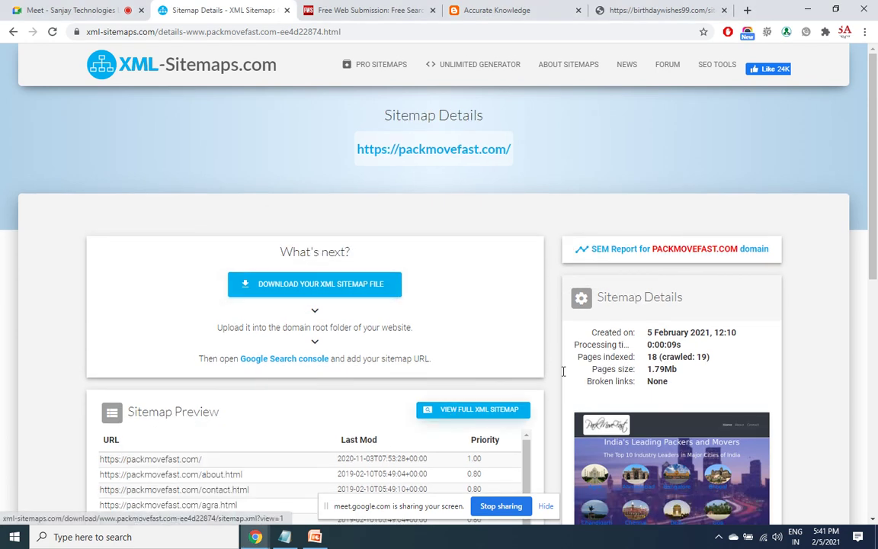
left_click(457, 413)
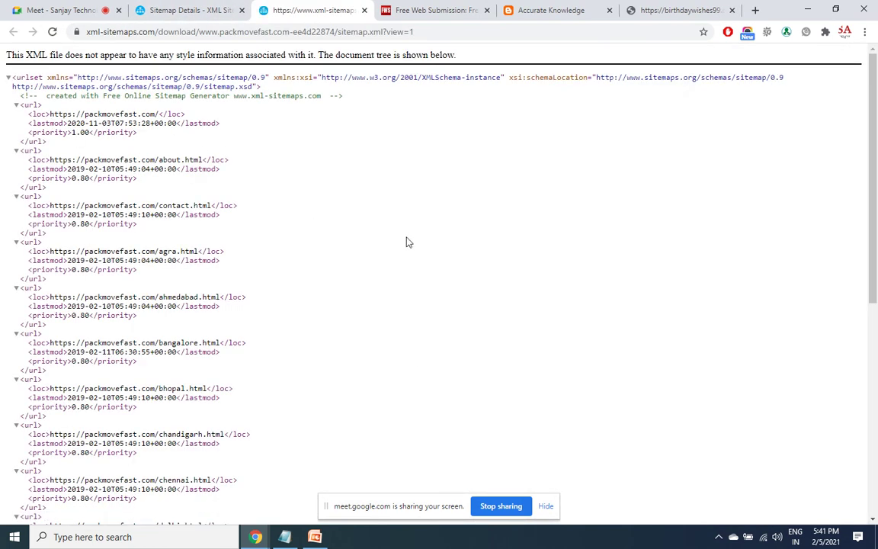
key("ctrl+plus")
key("ctrl+plus")
key("ctrl+plus")
key("ctrl+plus")
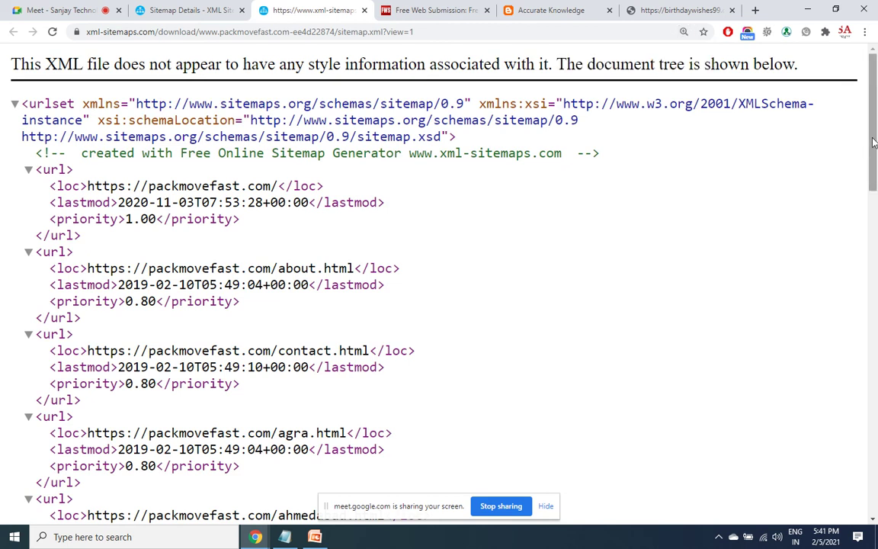
left_click_drag(873, 147, 877, 69)
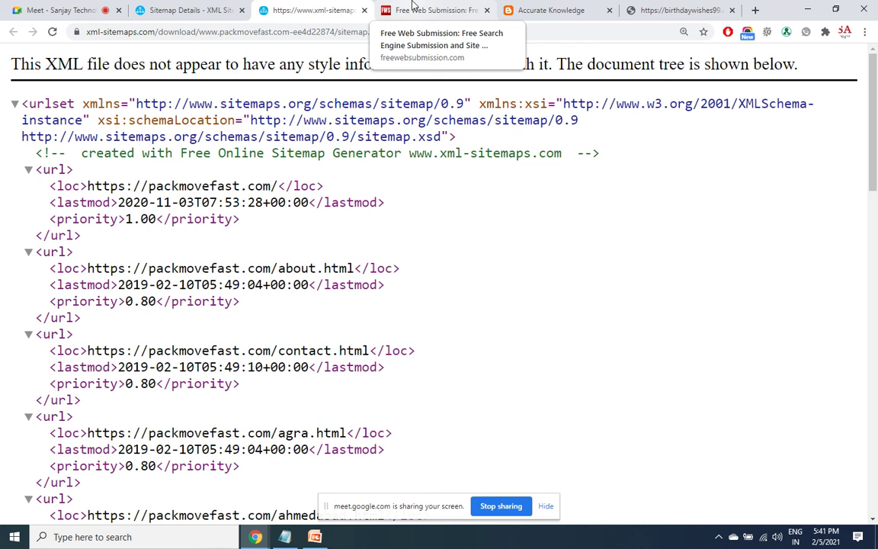
left_click_drag(410, 156, 564, 150)
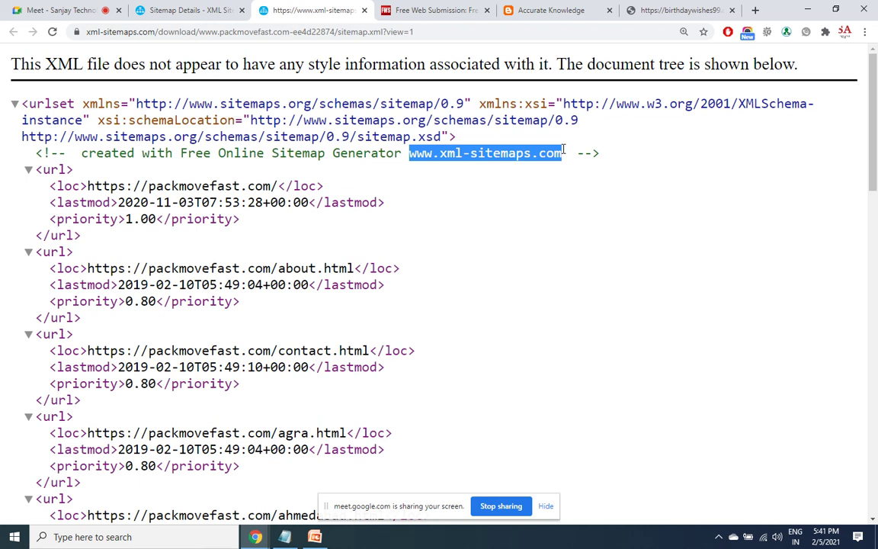
- Load accurateinfo94.blogspot.com/sitemap.xml, zoom in, and select the XML version value 1.0
left_click(541, 10)
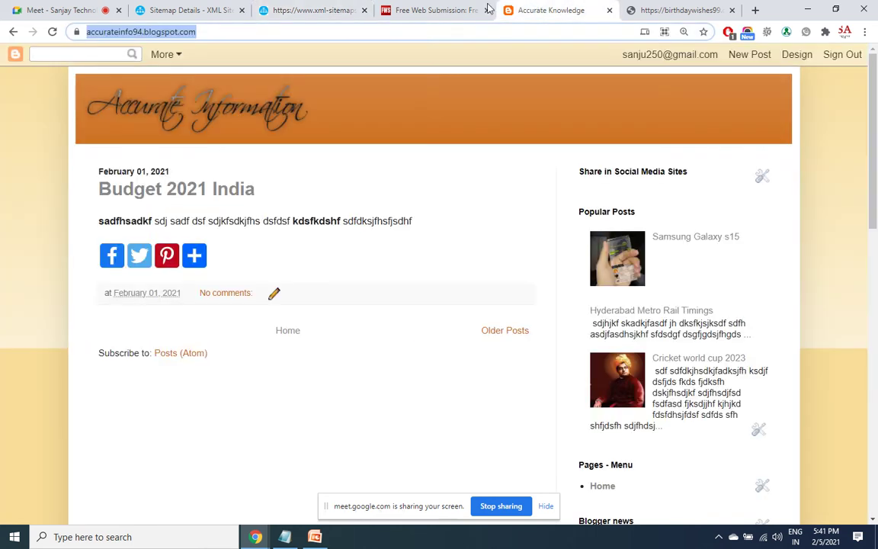
left_click(197, 32)
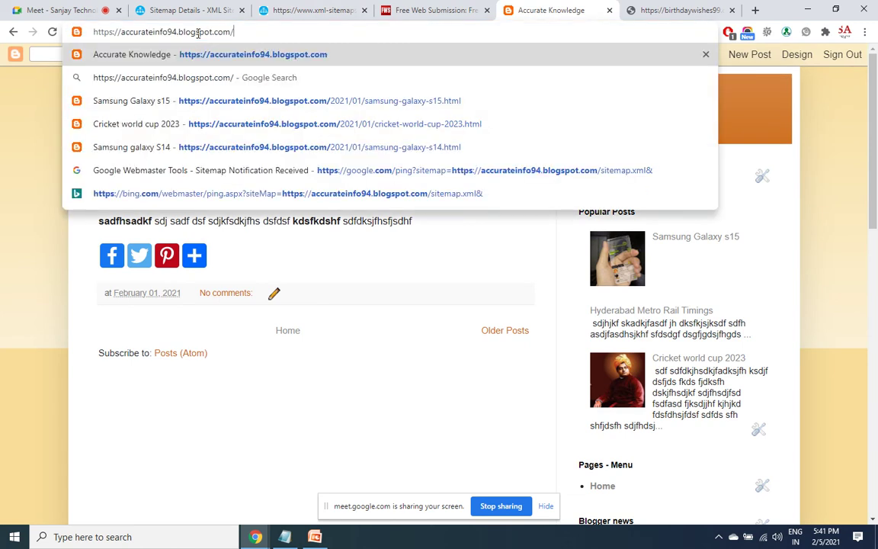
type("rss")
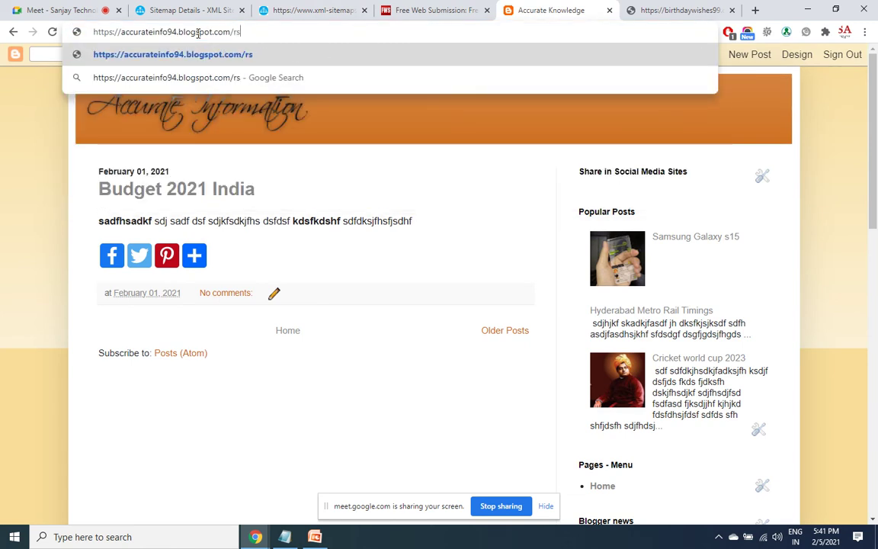
key("BackSpace")
key("BackSpace")
key("BackSpace")
type("sitemap")
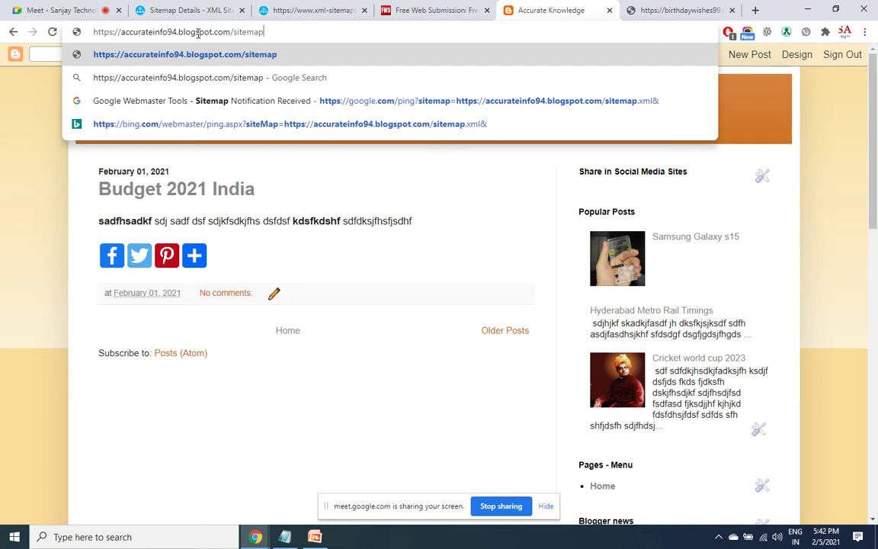
type(".xml")
key("Return")
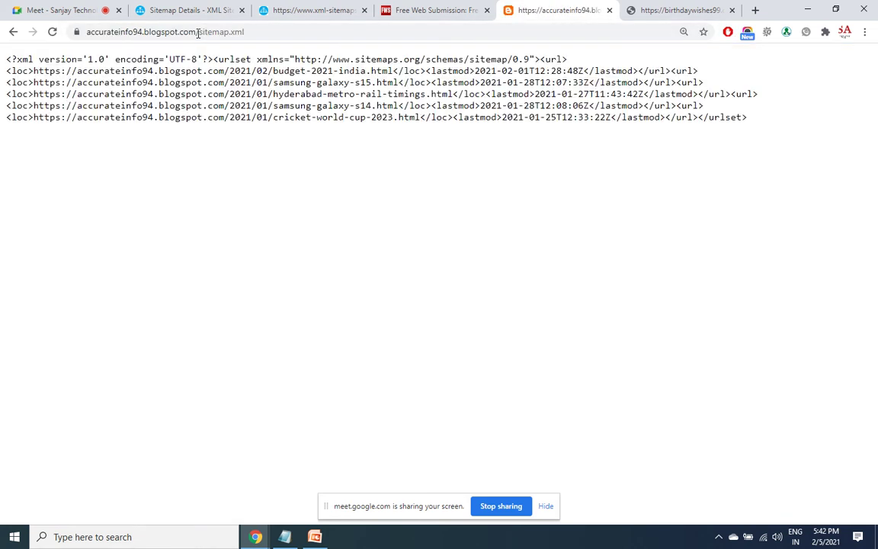
key("ctrl+plus")
key("ctrl+plus")
key("ctrl+plus")
key("ctrl+plus")
key("ctrl+plus")
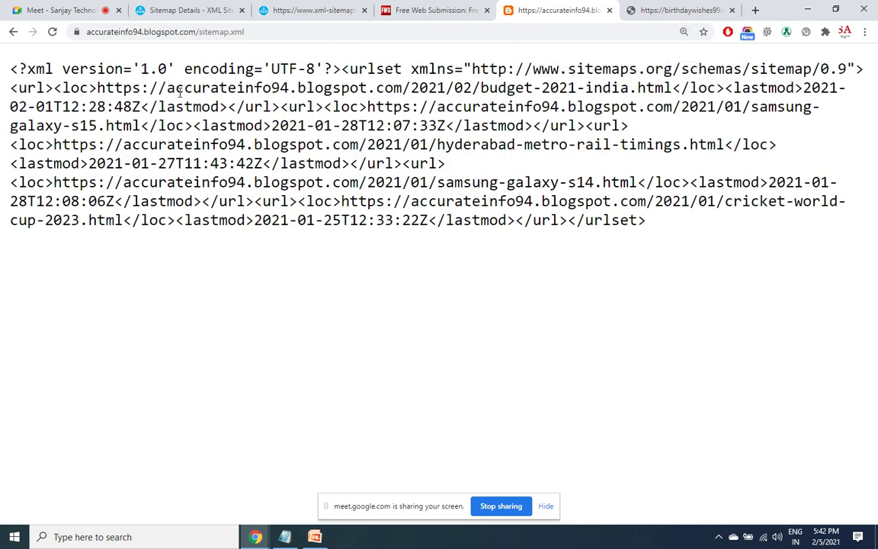
left_click_drag(139, 64, 174, 58)
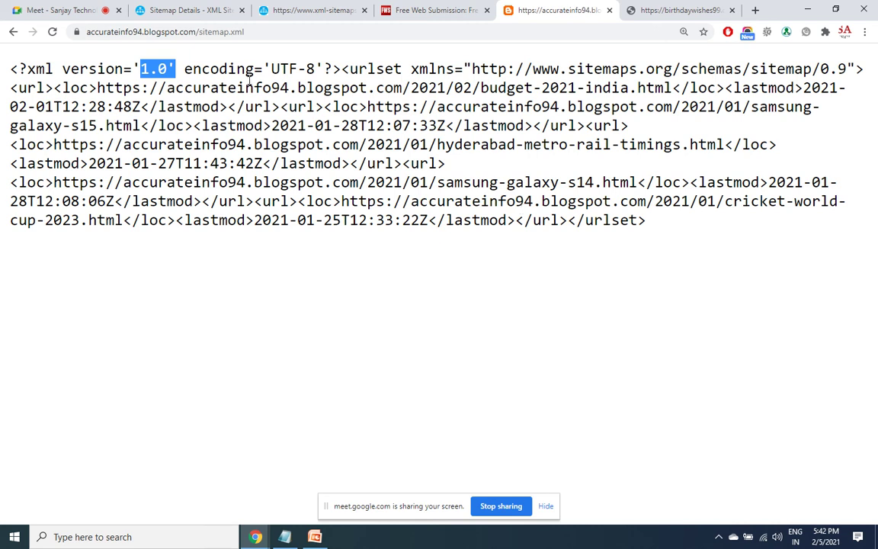
- Compare the birthdaywishes99 and accurateinfo94 sitemaps, then go back to the packmovefast sitemap
left_click(649, 8)
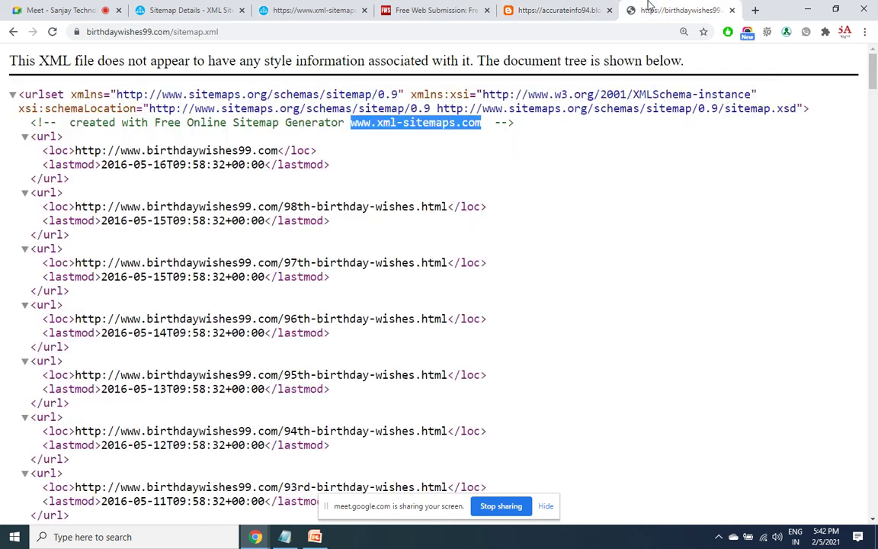
left_click(554, 6)
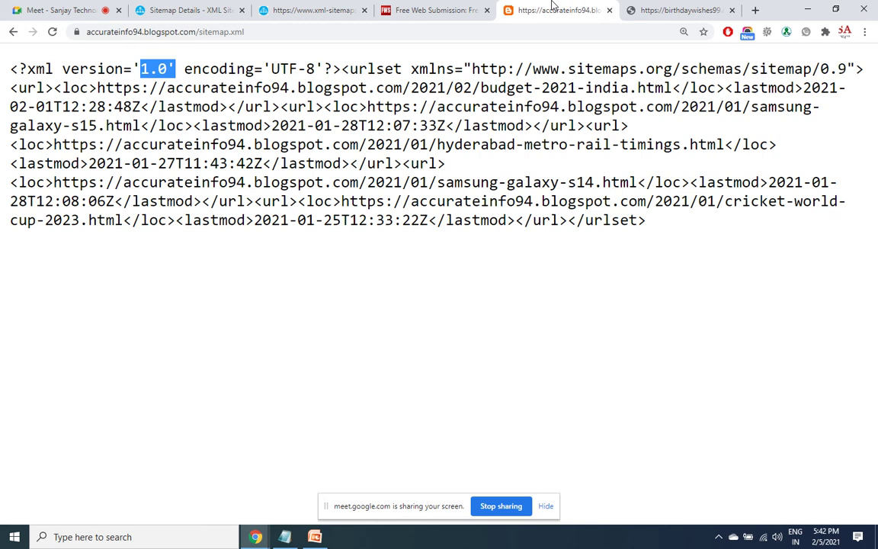
left_click(306, 9)
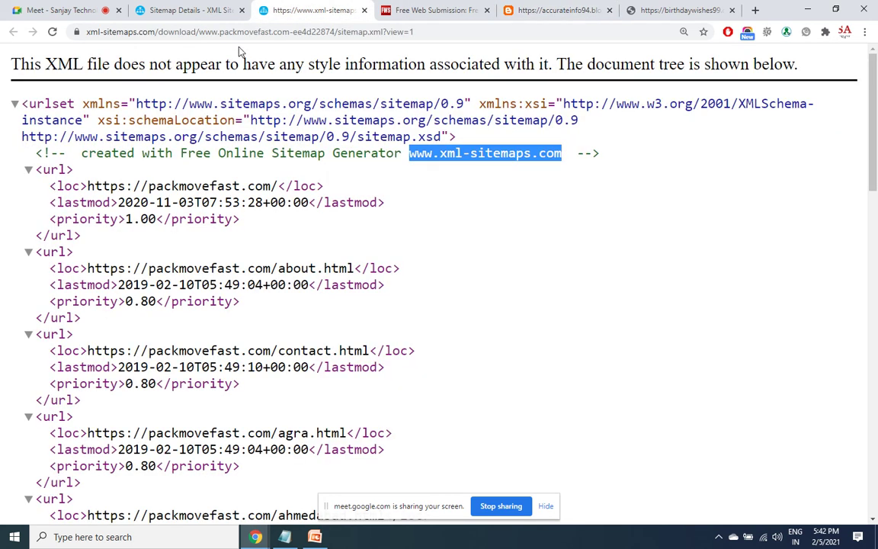
- Inspect the packmovefast sitemap's full web address, then open a fresh tab
left_click(289, 35)
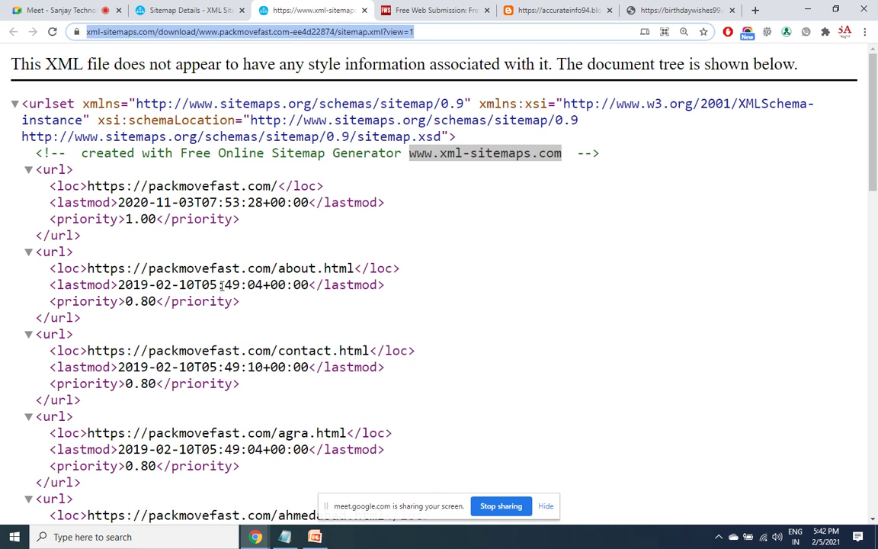
left_click(218, 33)
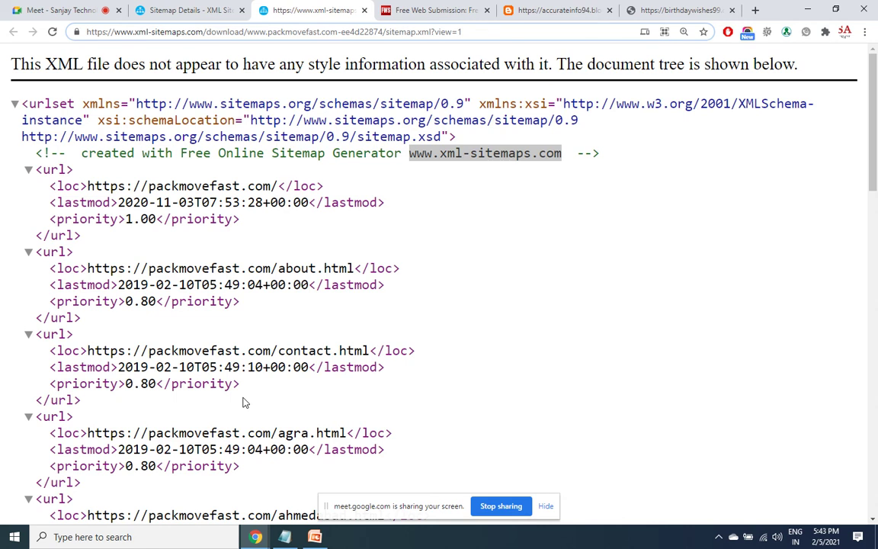
left_click(756, 9)
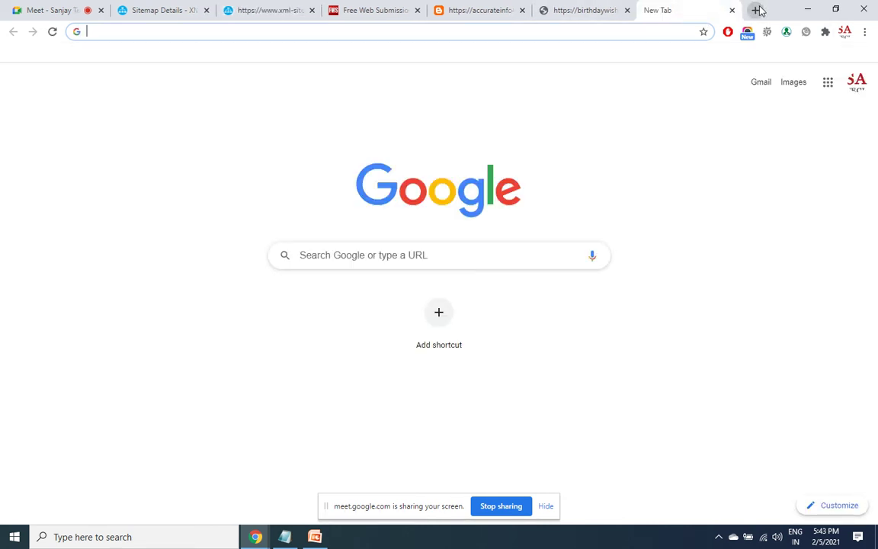
- Go to shoutcoder.com and open its client-area Login
type("shout")
key("Return")
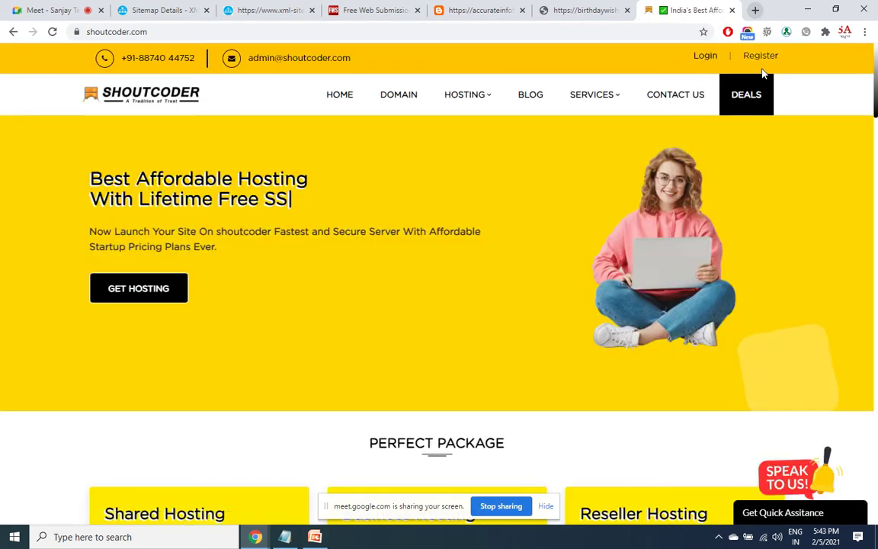
left_click(707, 57)
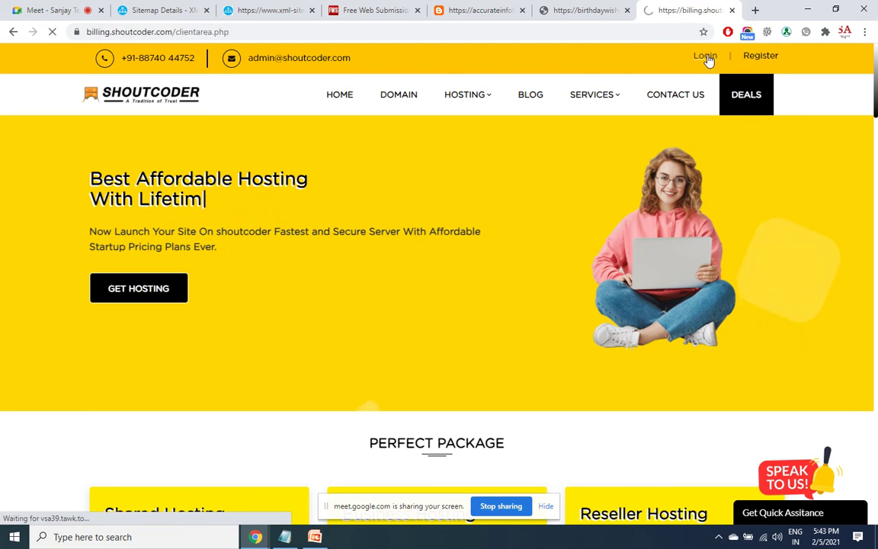
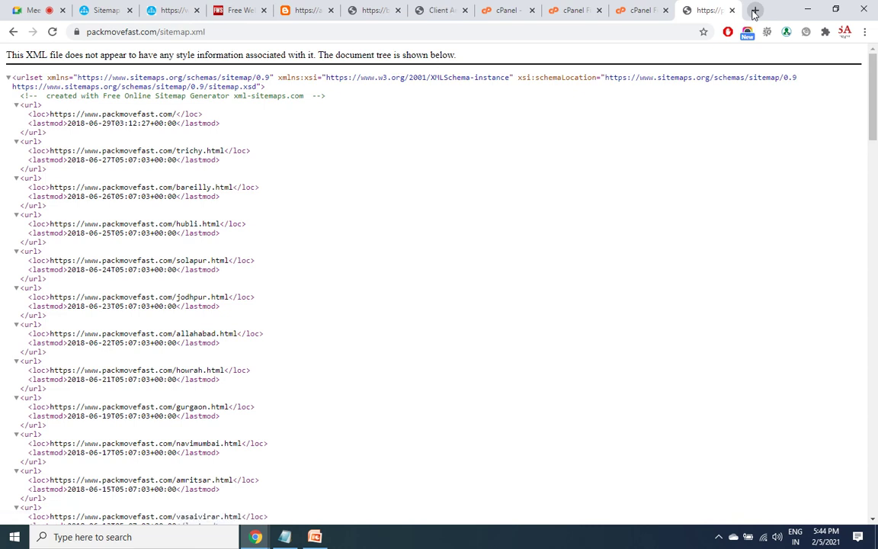
- Zoom the sitemap page to 150% and highlight the xml-sitemaps generator name
left_click(158, 34)
key("ctrl+plus")
key("ctrl+plus")
key("ctrl+plus")
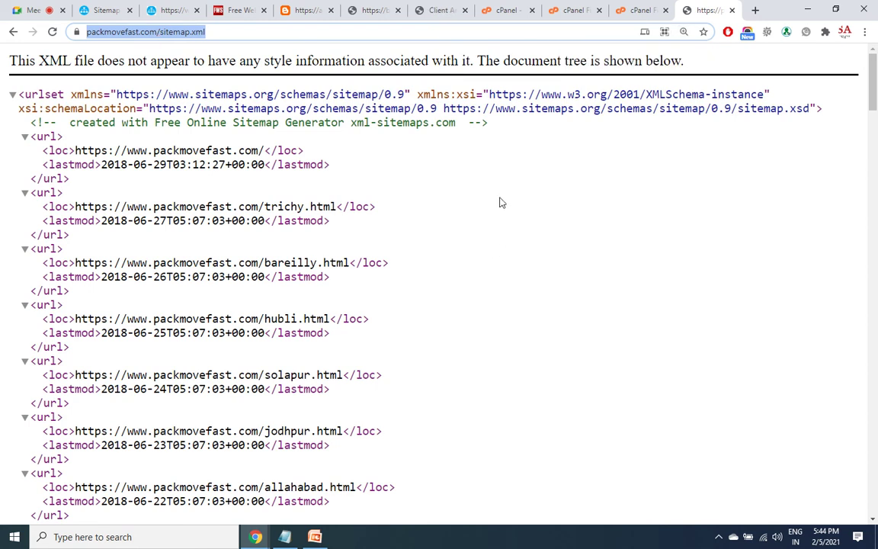
left_click_drag(364, 123, 431, 123)
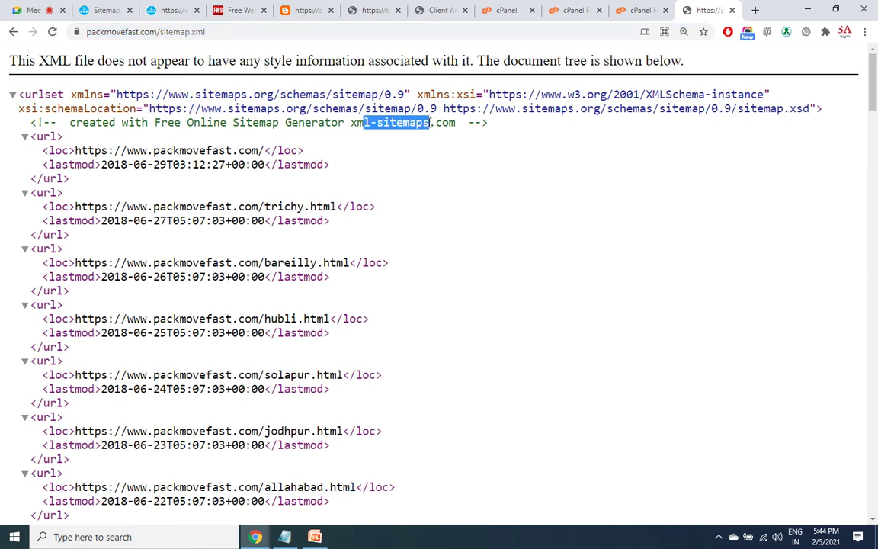
- Close the cPanel File Upload tab and return to the File Manager listing of public_html
left_click(639, 10)
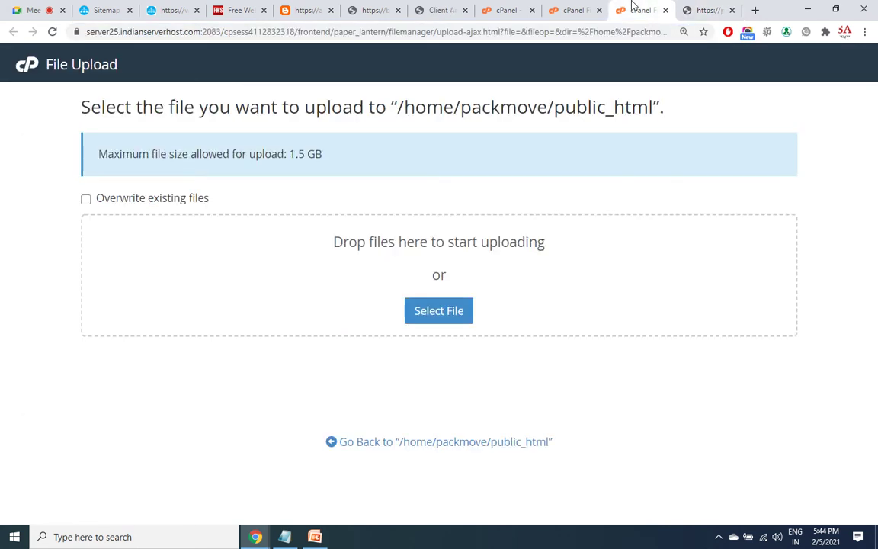
left_click(583, 11)
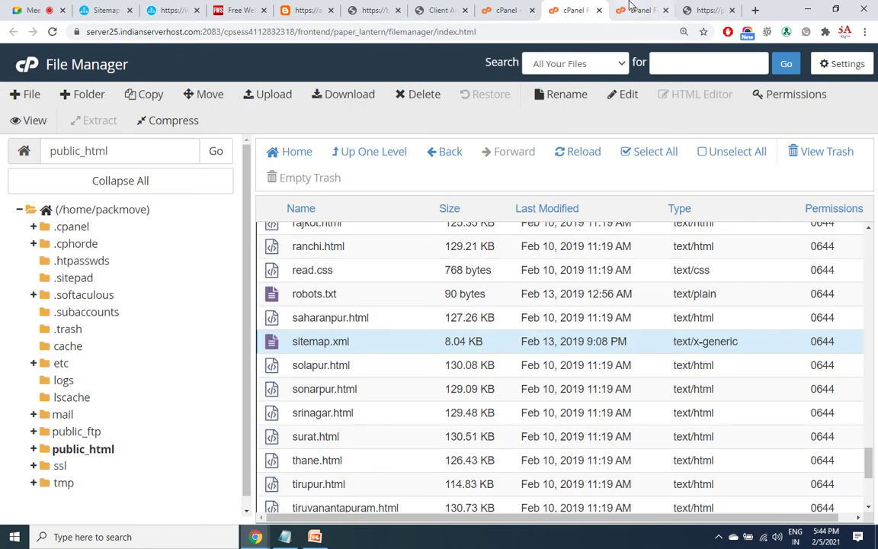
left_click(632, 9)
left_click(665, 10)
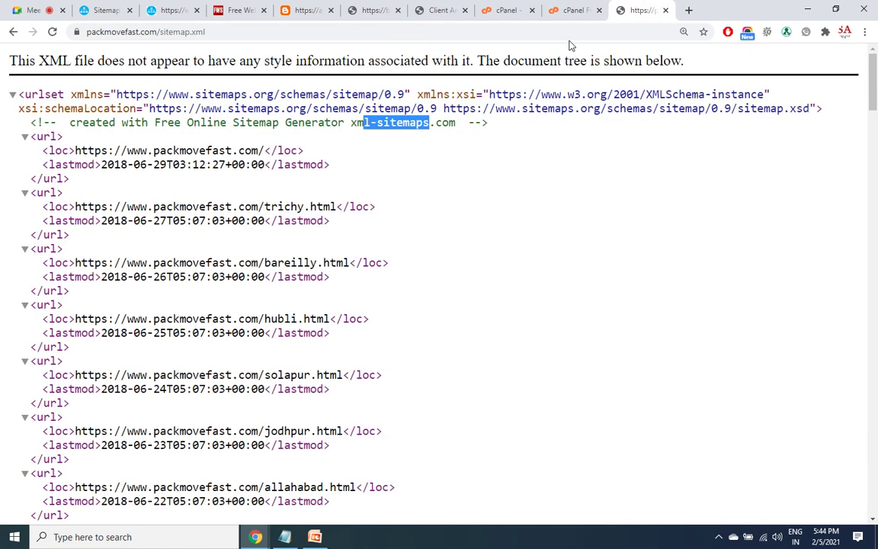
left_click(585, 9)
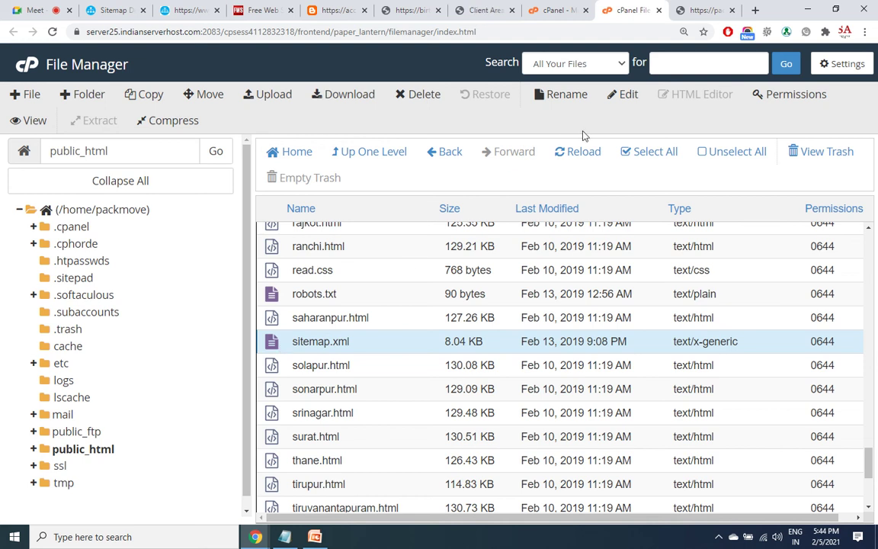
- Open sitemap.xml in the editor and paste a copy of the homepage url block below it
left_click(639, 101)
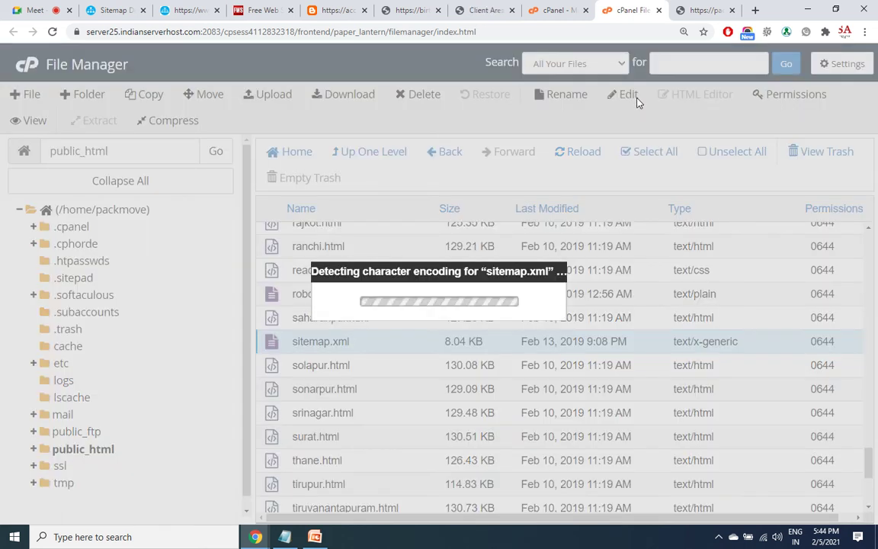
left_click(576, 401)
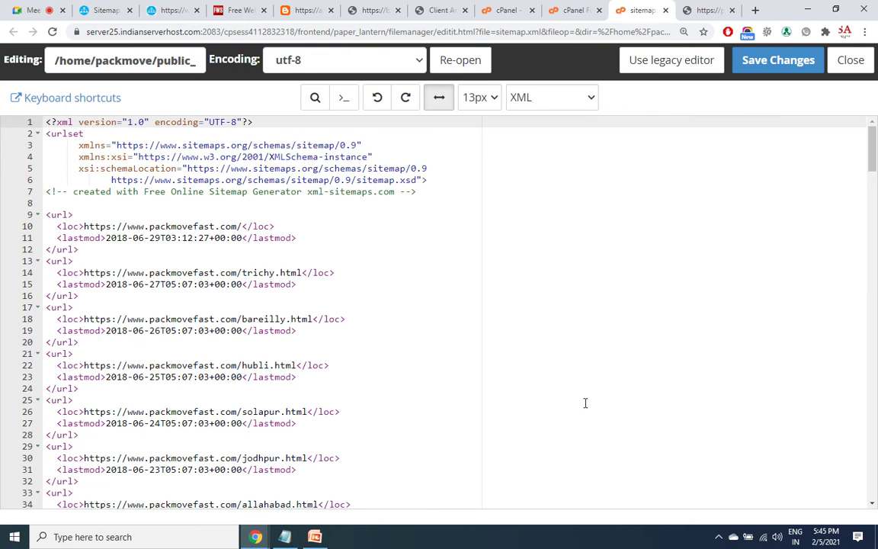
left_click_drag(45, 214, 89, 249)
key("ctrl+c")
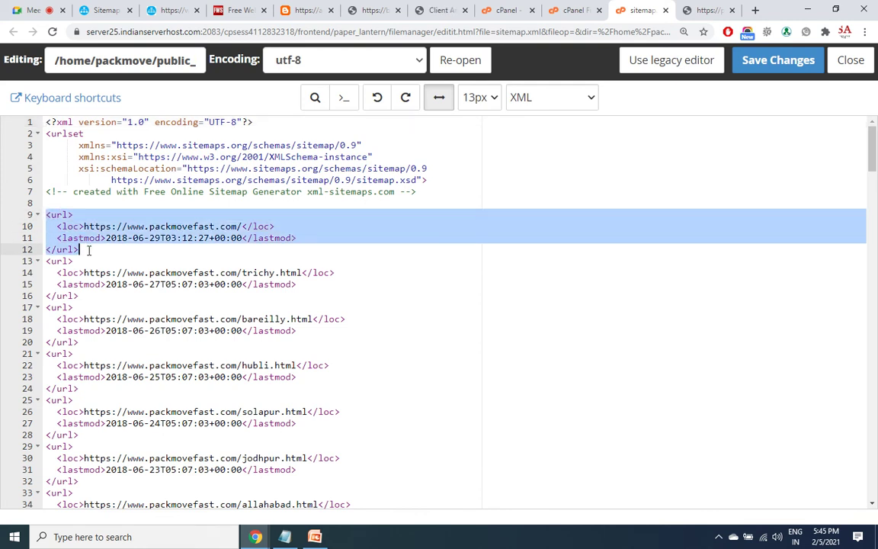
left_click(89, 250)
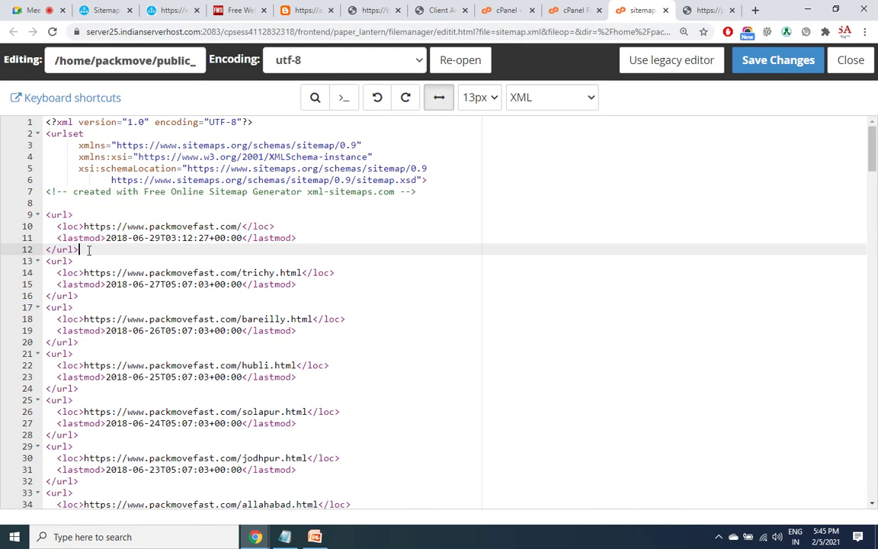
key("Return")
key("ctrl+v")
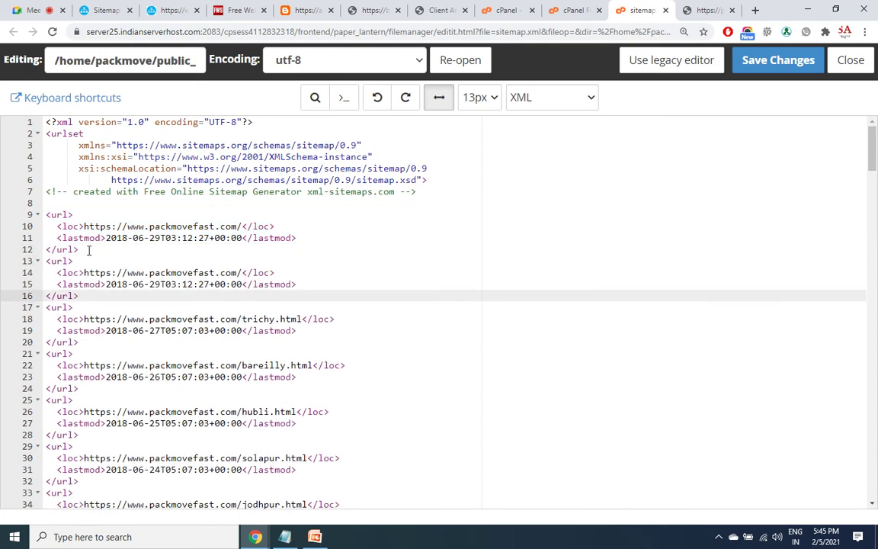
- Change the copied entry to secunderabad.html with lastmod 2021-01-29, then view the Meet presentation
left_click(241, 272)
type("secunderaa")
key("BackSpace")
type("bad.html")
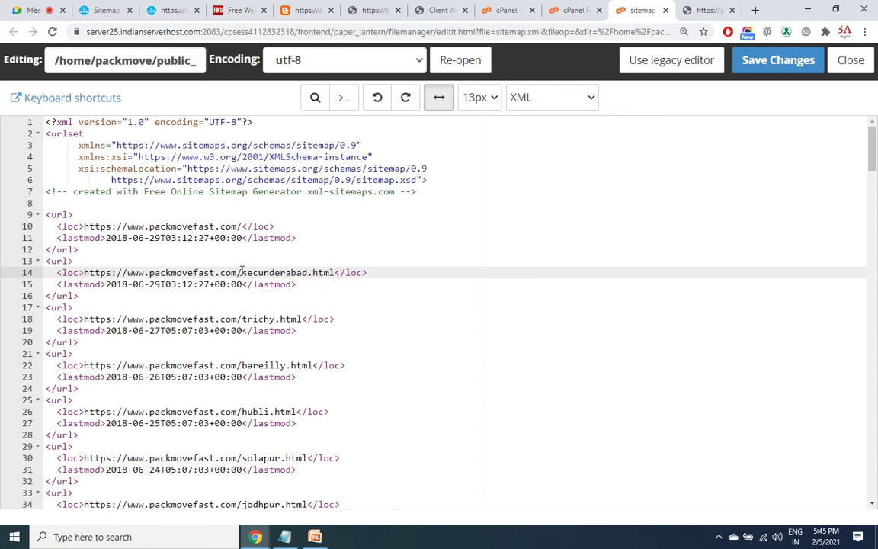
left_click(126, 284)
key("BackSpace")
key("BackSpace")
type("21")
left_click(145, 284)
key("BackSpace")
type("1")
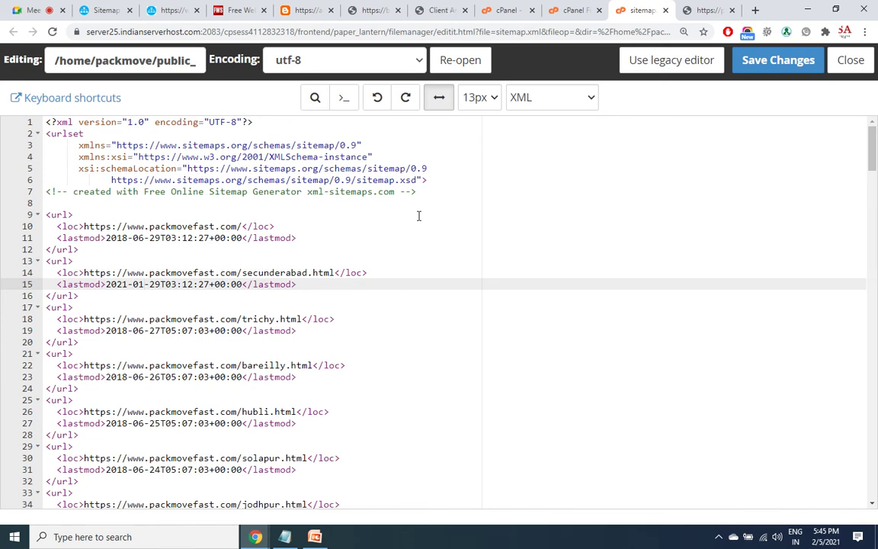
left_click(30, 9)
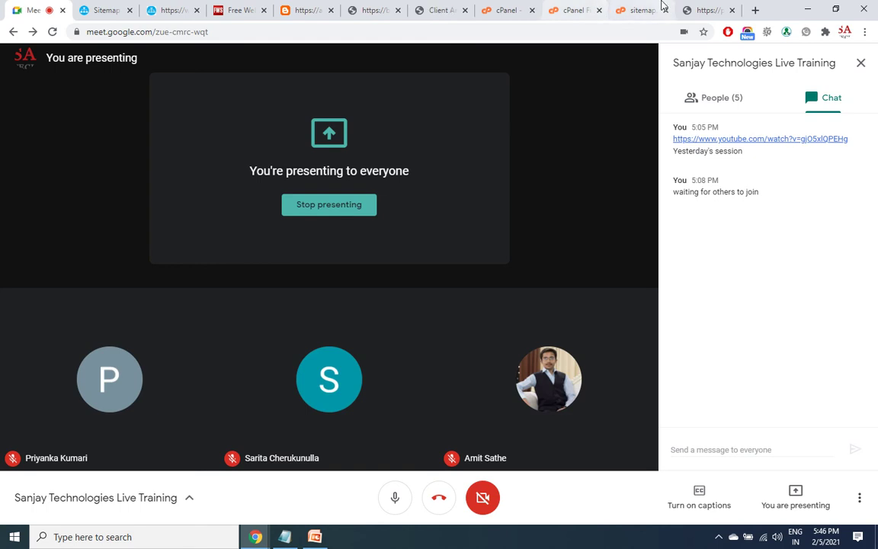
- Return from the Google Meet presentation to the cPanel sitemap.xml editor tab
left_click(661, 6)
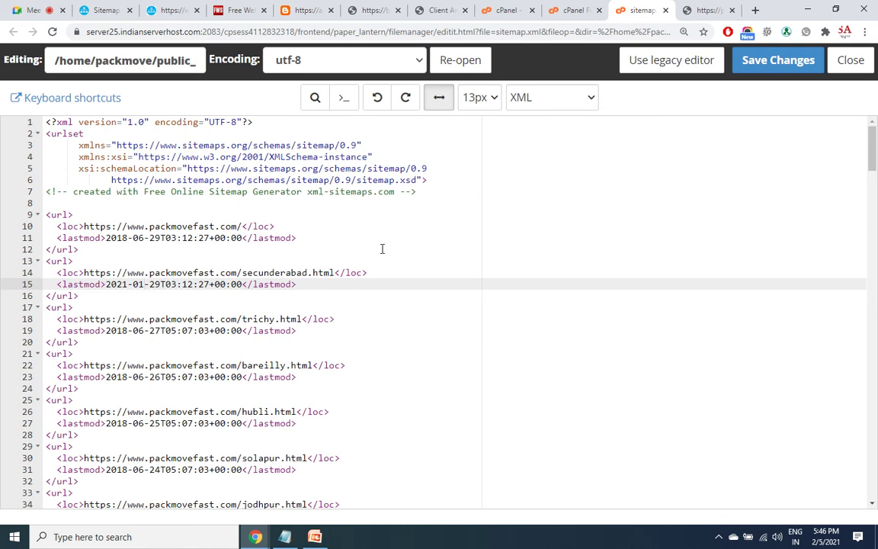
- Close the cPanel sitemap.xml editor tab
left_click(666, 10)
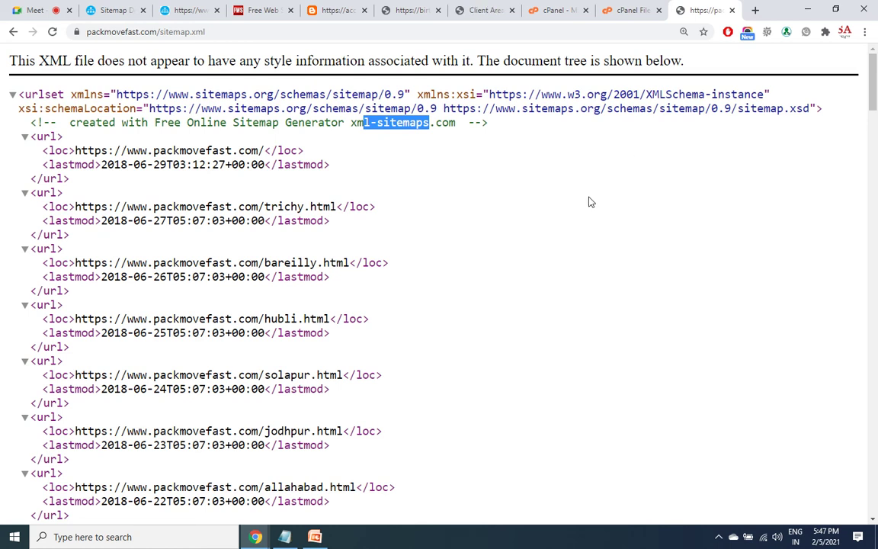
- Note in Notepad that Wordpress sites should use 'Google xml sitemaps', then return to Chrome's sitemap page
left_click(284, 536)
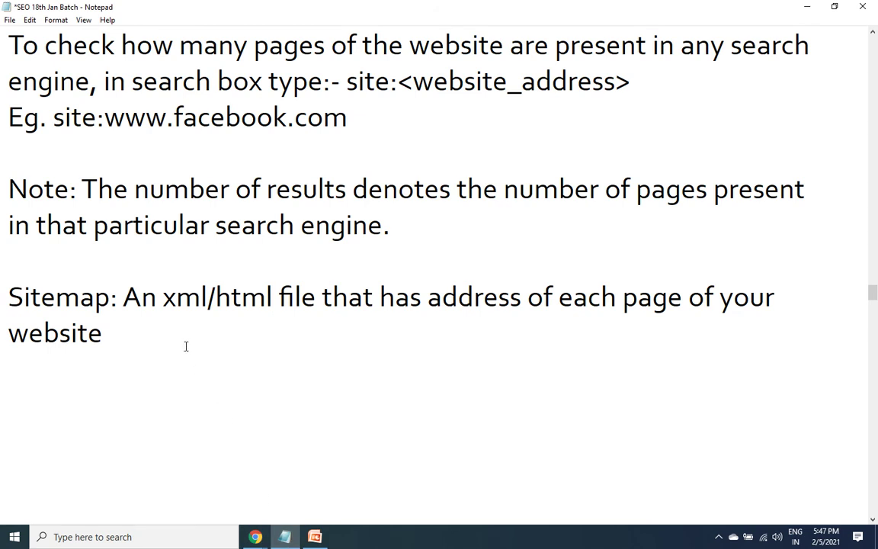
key("Return")
key("Return")
type("Worpdress")
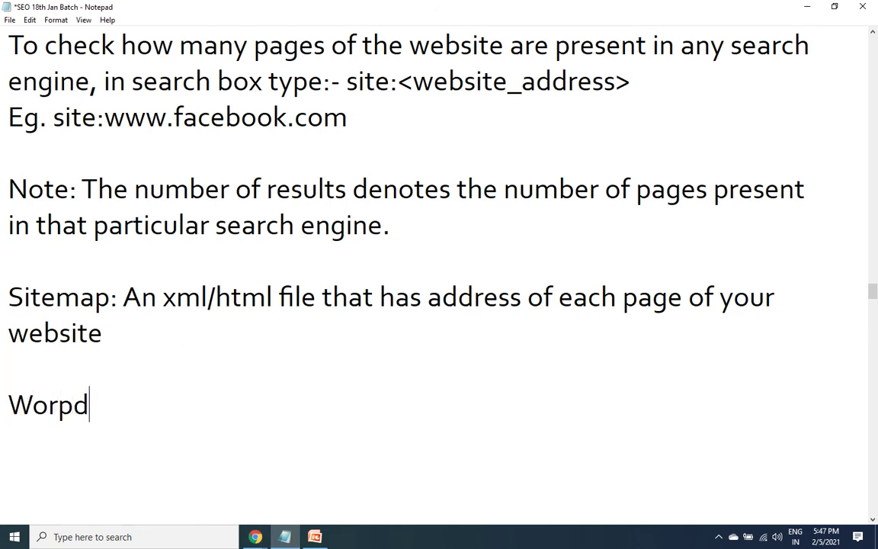
key("BackSpace")
key("BackSpace")
key("BackSpace")
key("BackSpace")
key("BackSpace")
key("BackSpace")
type("dpress")
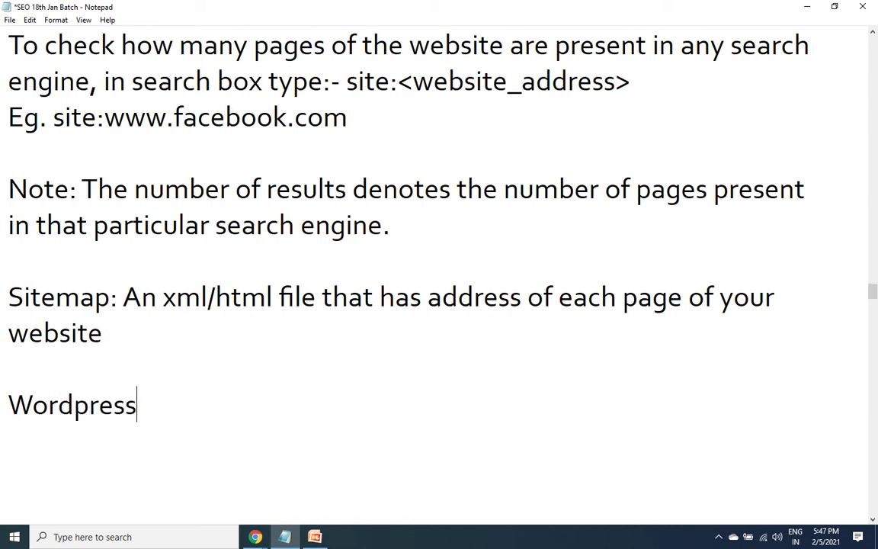
type(":- Ma")
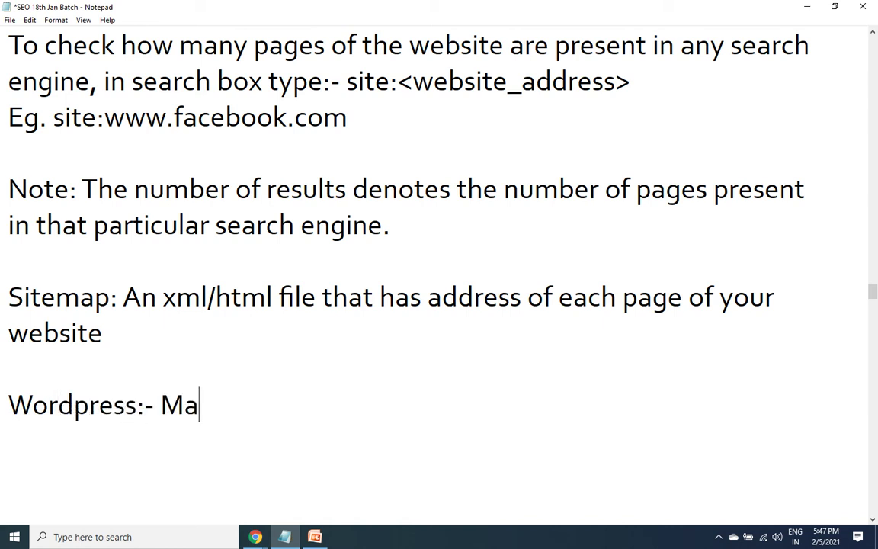
type("kse us")
key("BackSpace")
key("BackSpace")
key("BackSpace")
key("BackSpace")
key("BackSpace")
type("e use")
type("'gOOG")
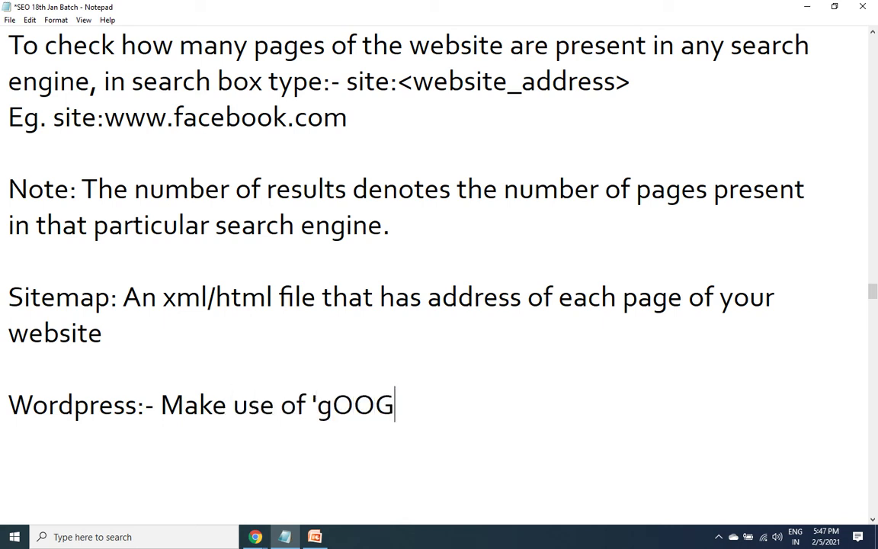
key("BackSpace")
key("BackSpace")
key("BackSpace")
key("BackSpace")
type("Google")
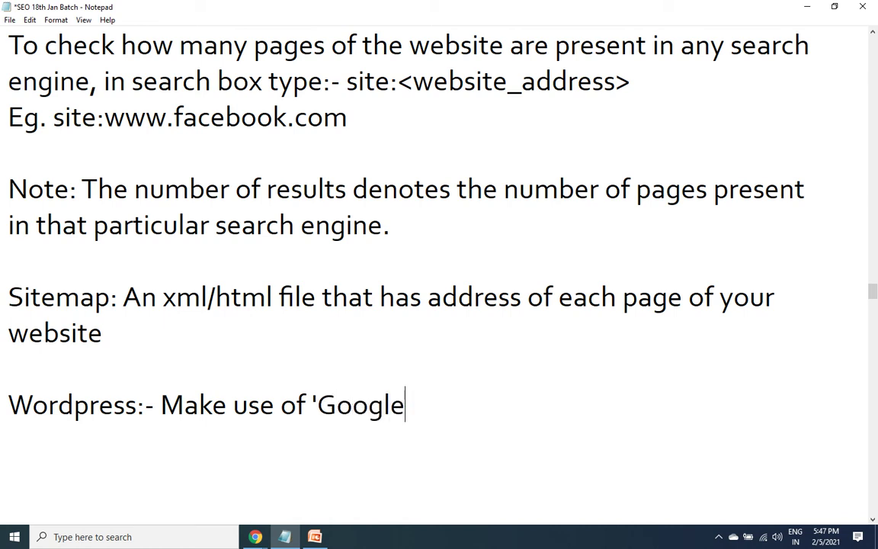
type(" xml sitemaps'")
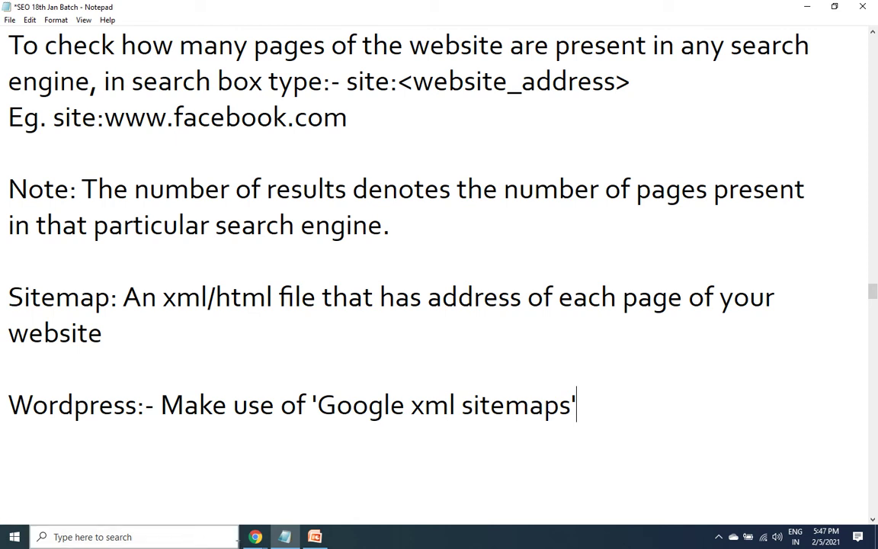
mouse_move(251, 537)
left_click(175, 406)
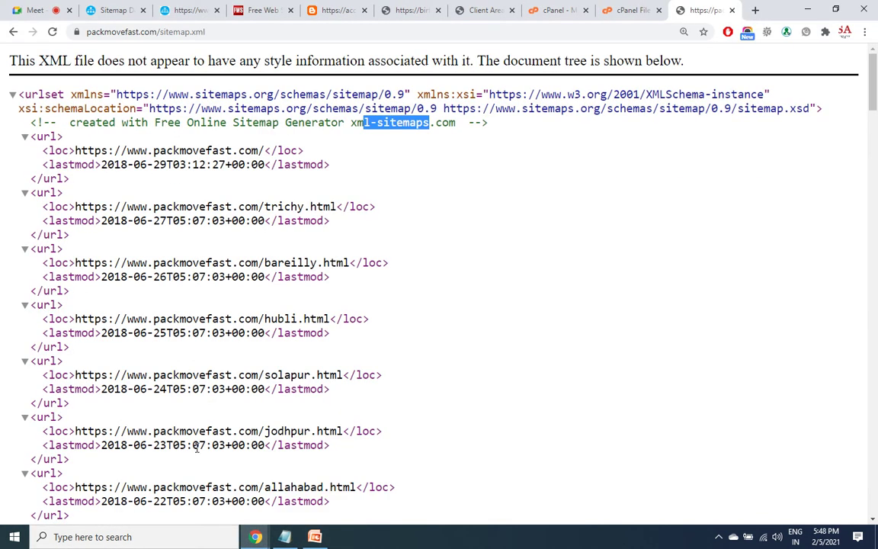
- In a new tab, go to the rankmytip.com/wordpress/wp-admin Dashboard using the 'ran' suggestion
left_click(755, 10)
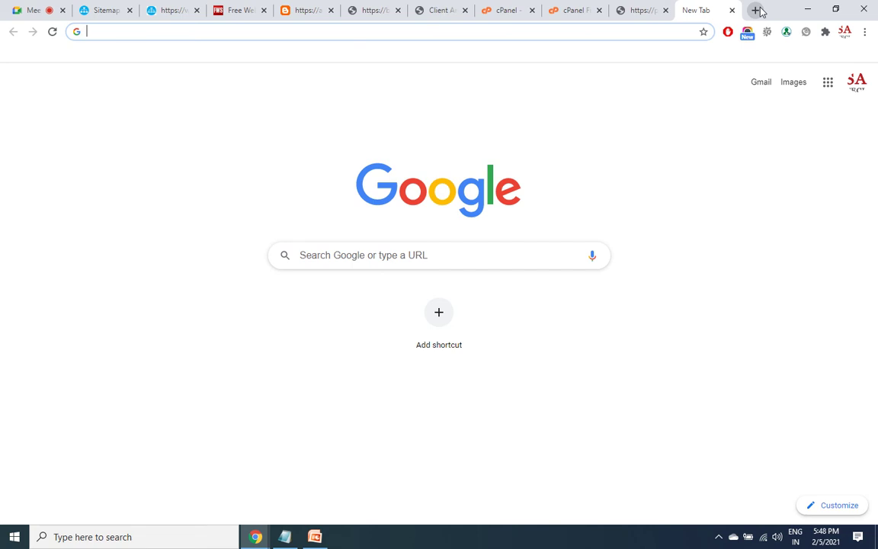
type("re")
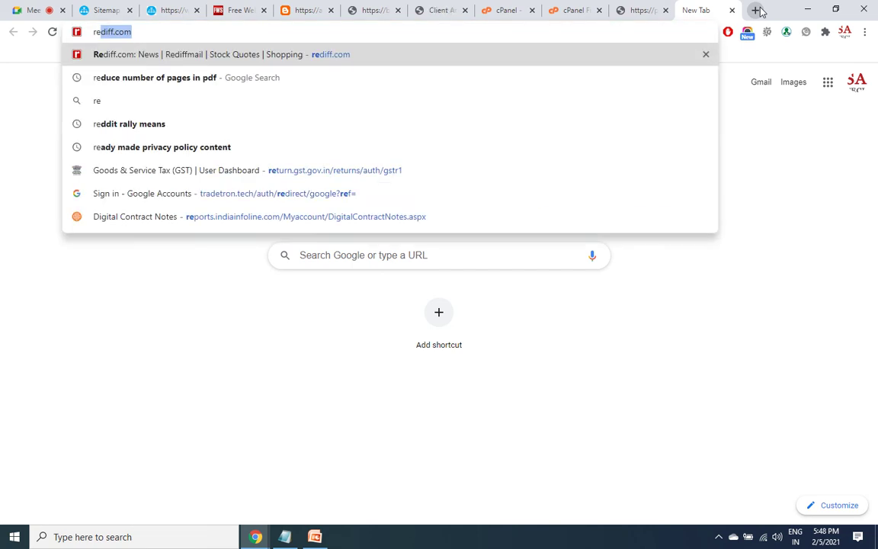
key("BackSpace")
key("BackSpace")
type("a")
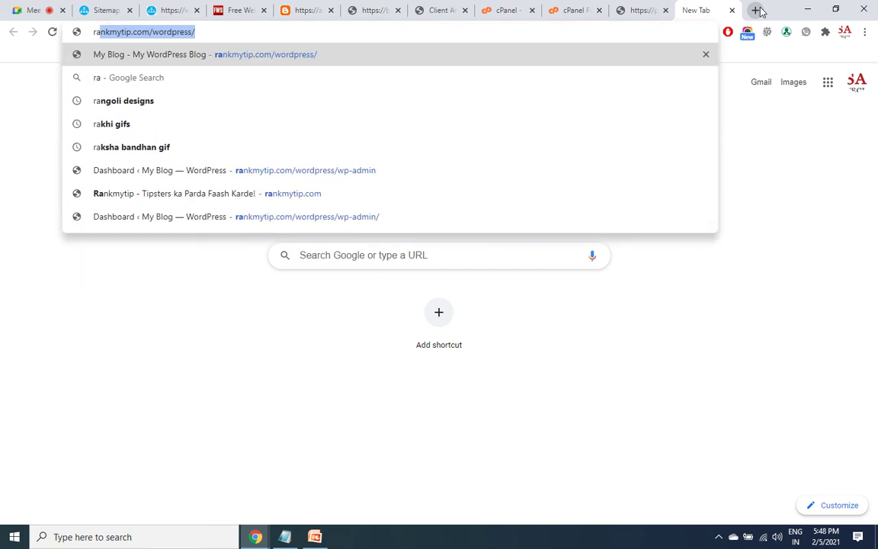
key("BackSpace")
type("n")
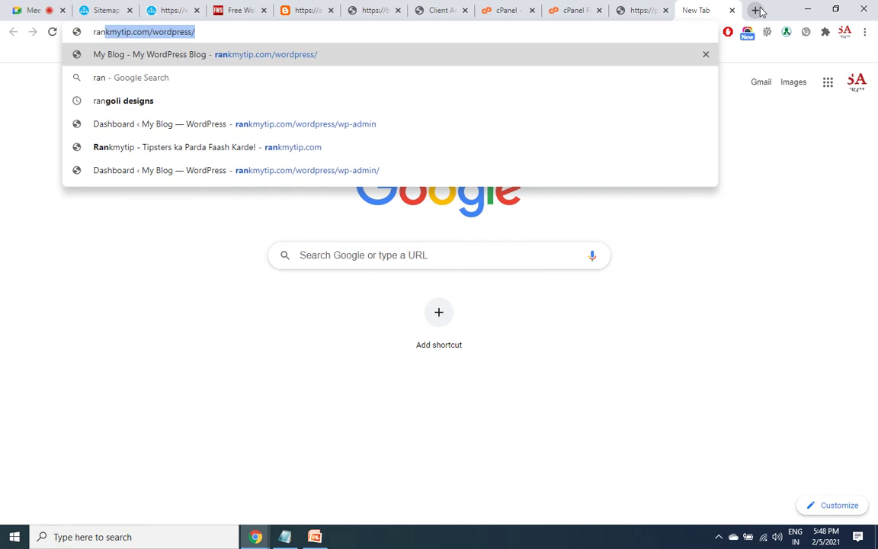
left_click(404, 123)
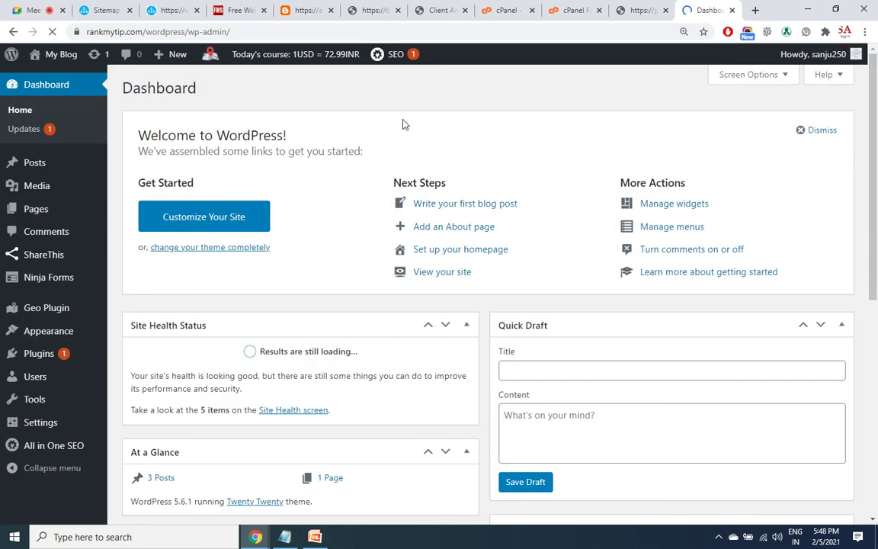
- Search the Add Plugins directory for 'google xml sitemaps'
mouse_move(47, 358)
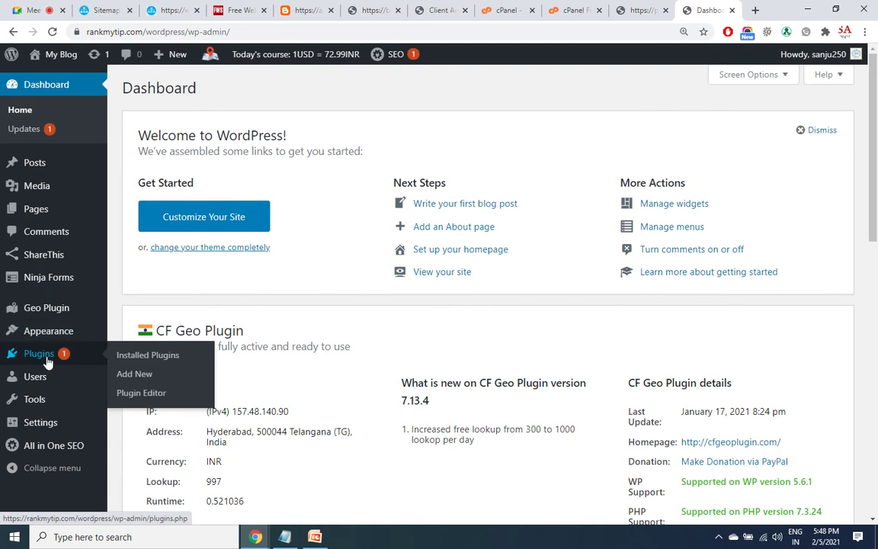
left_click(144, 379)
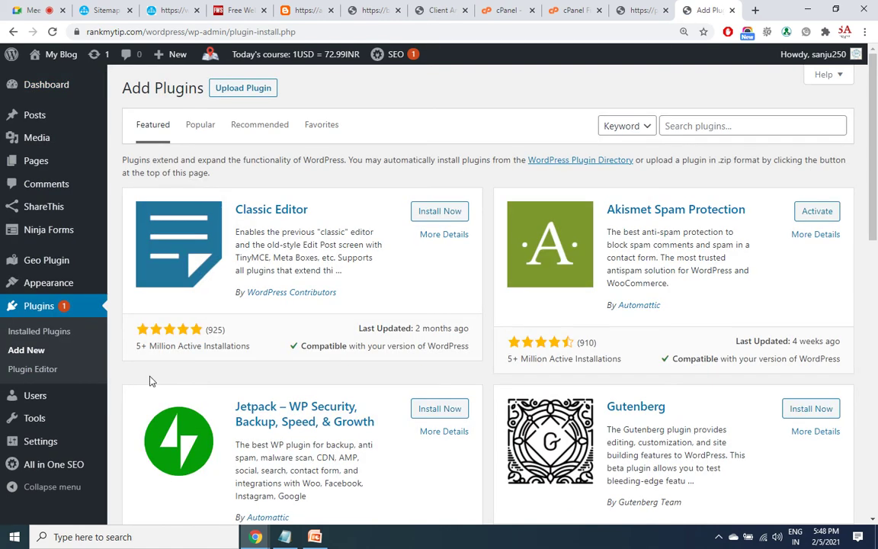
left_click(678, 127)
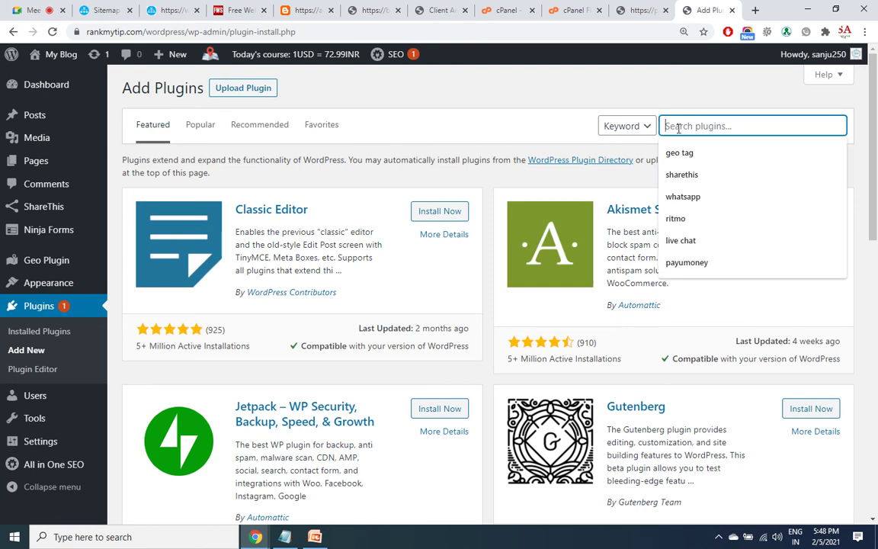
type("google ")
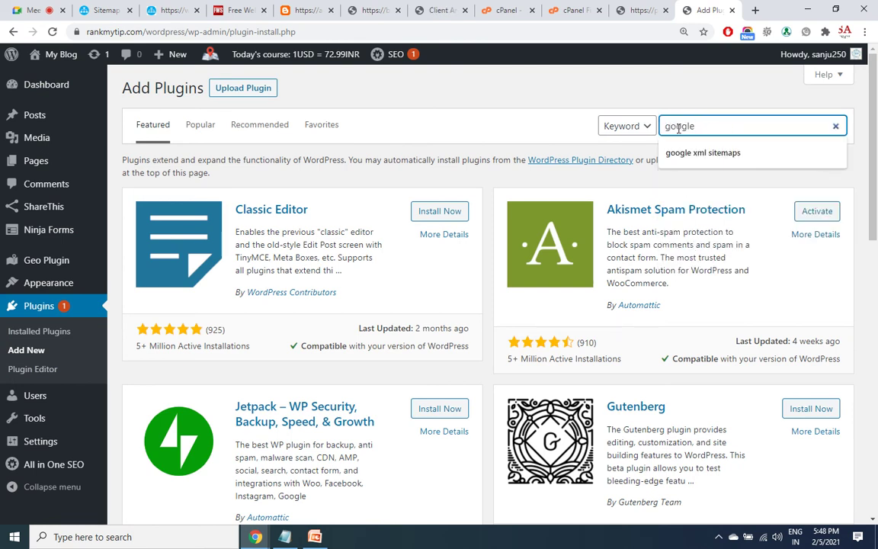
type("xml sitemaps")
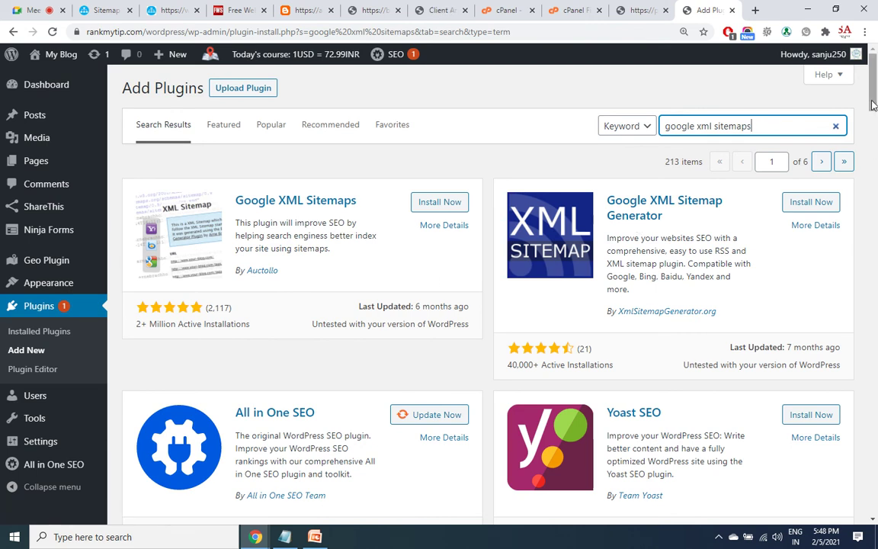
mouse_move(873, 120)
left_mouse_down()
mouse_move(873, 195)
mouse_move(874, 125)
left_mouse_up()
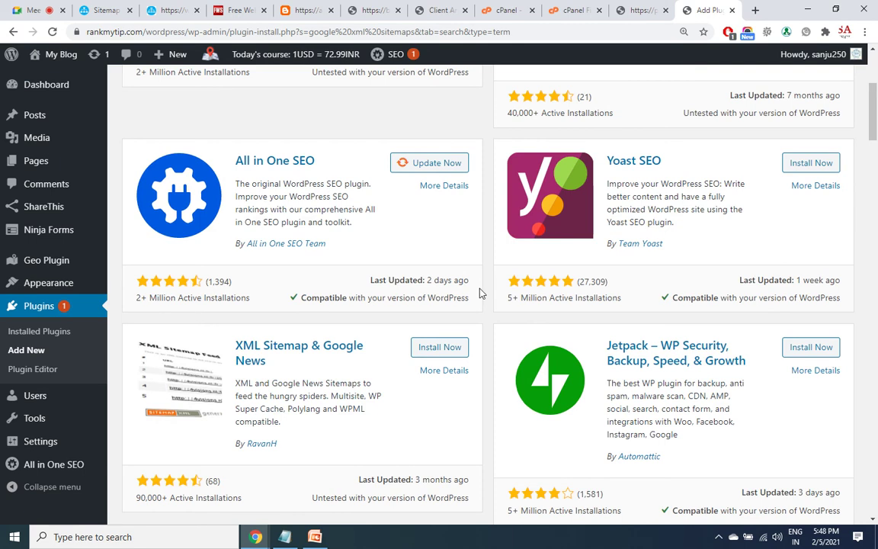
scroll(312, 219, "up", 5)
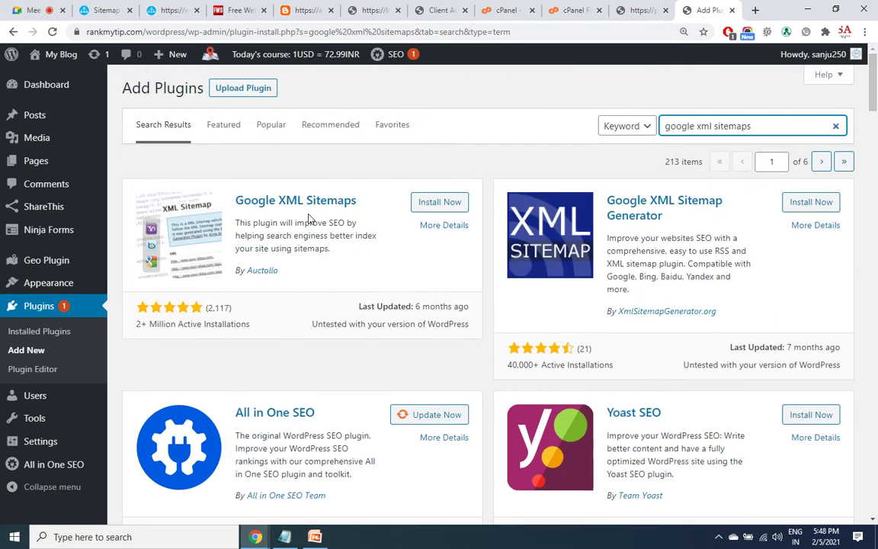
- Install Google XML Sitemaps by Auctollo and activate it
left_click(449, 202)
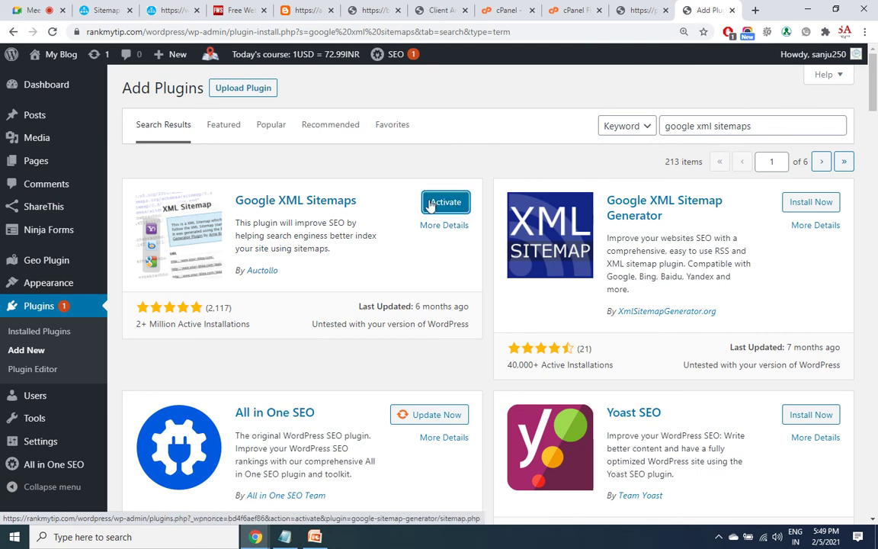
left_click(431, 204)
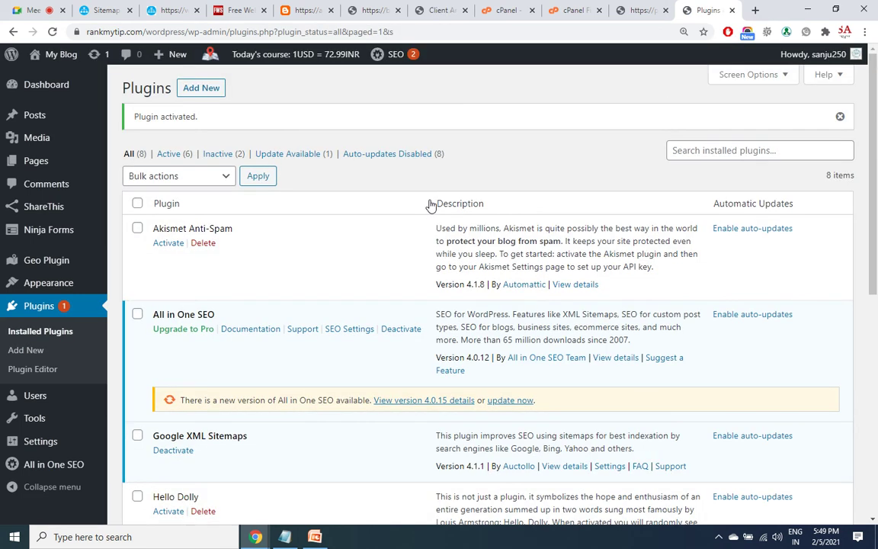
mouse_move(47, 440)
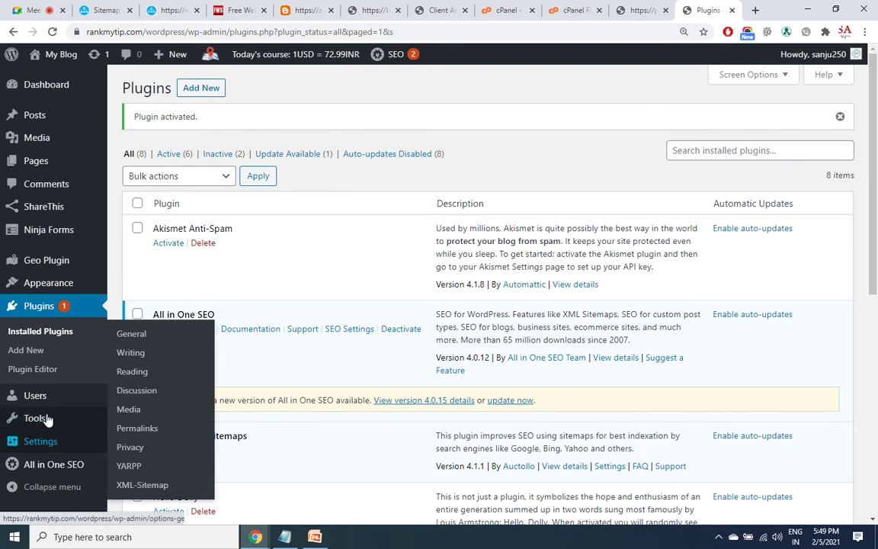
mouse_move(42, 474)
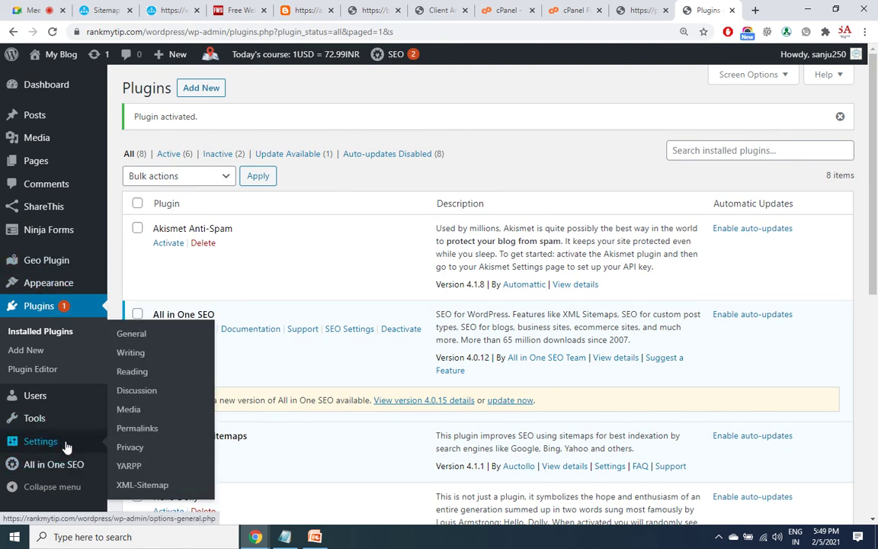
- Open the XML-Sitemap settings and load rankmytip.com/wordpress/sitemap.xml in a new tab
left_click(138, 486)
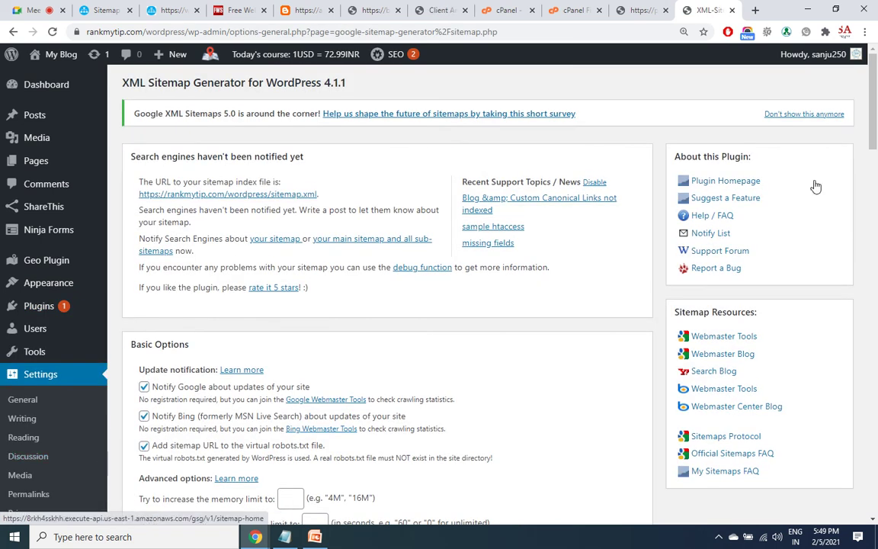
right_click(276, 196)
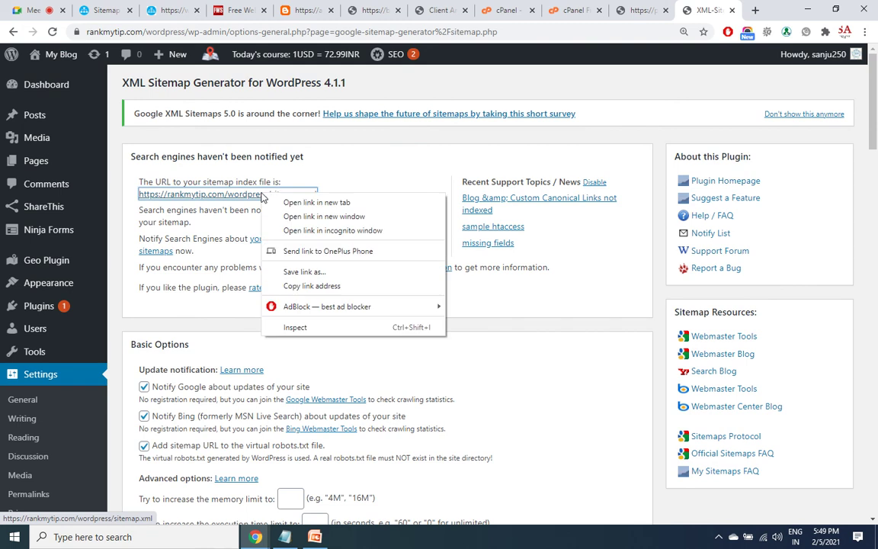
left_click(286, 202)
left_click(709, 10)
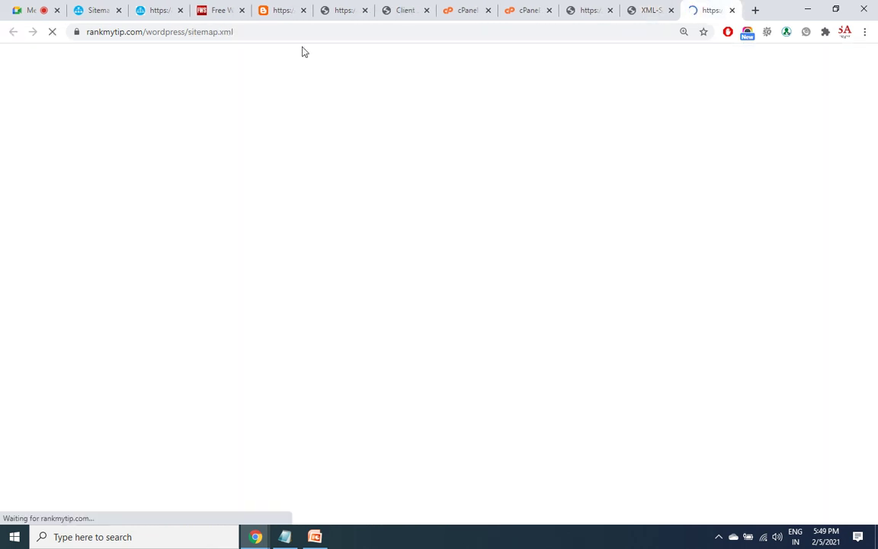
left_click(205, 32)
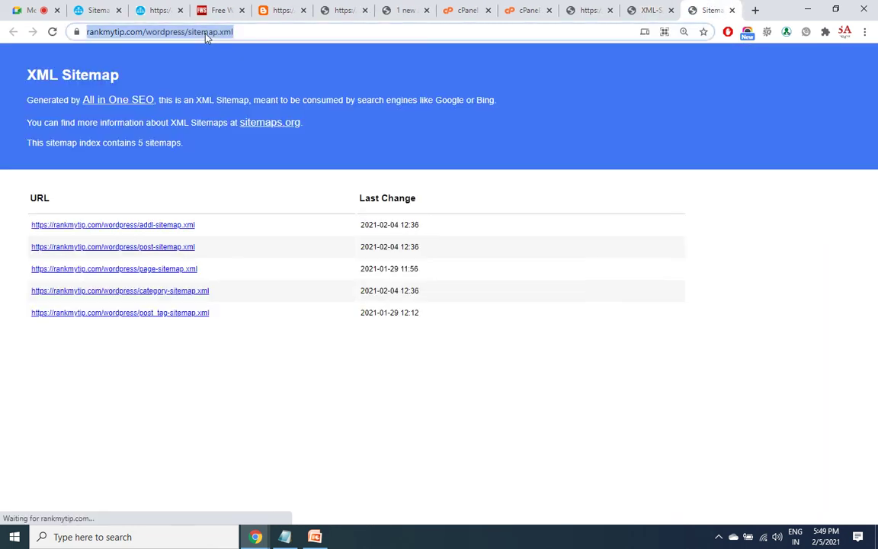
- View the sitemap's raw XML source, then go back to the sitemap generator settings
right_click(290, 356)
left_click(341, 332)
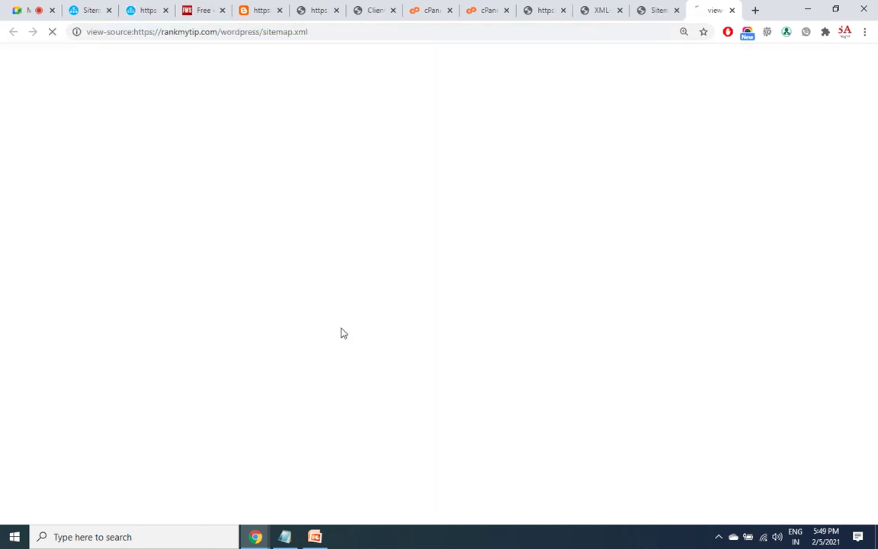
left_click_drag(55, 127, 366, 311)
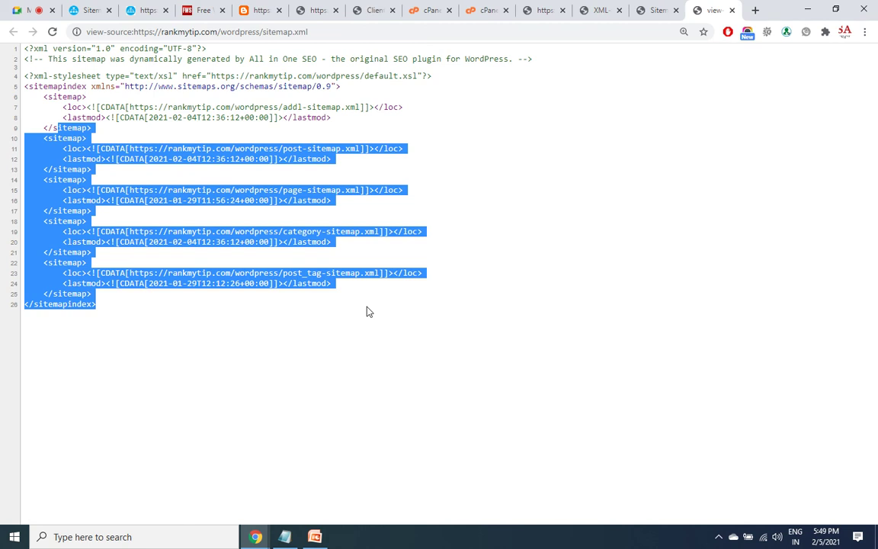
left_click(660, 9)
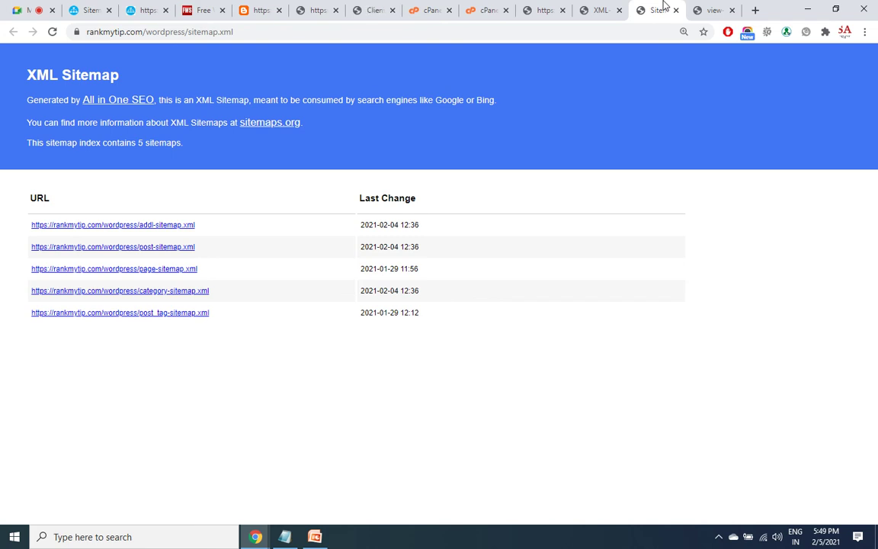
left_click(585, 8)
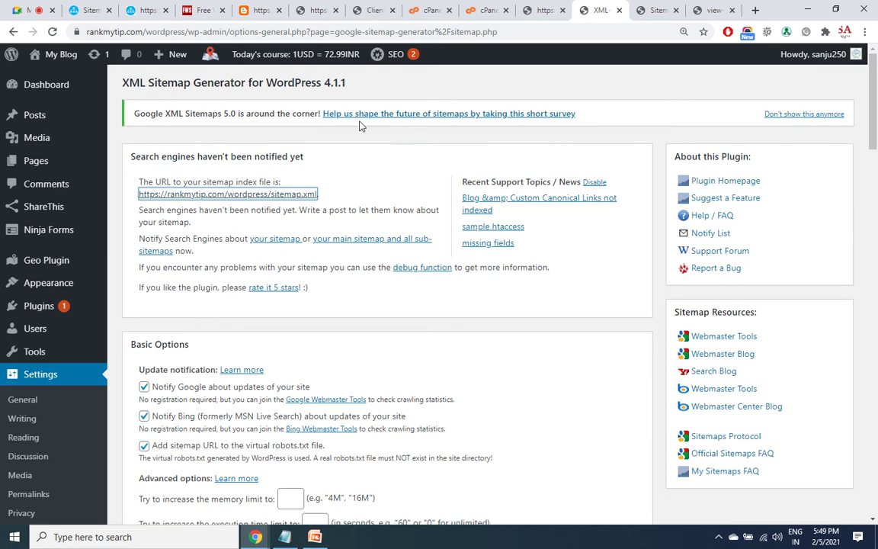
mouse_move(44, 118)
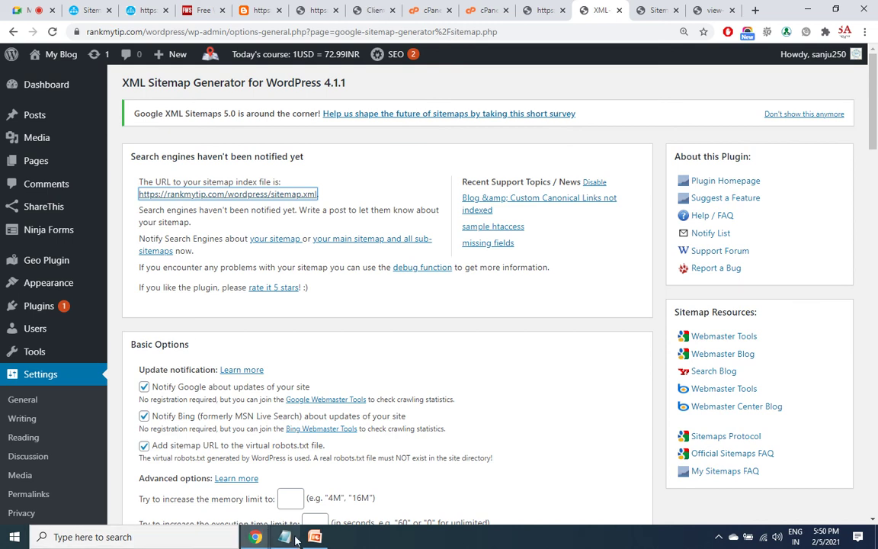
- Add the Notepad line 'Sitemap files are auto updated in blogger & wordpress (through plugin)'
key("alt+Tab")
key("Return")
key("Return")
type("Site")
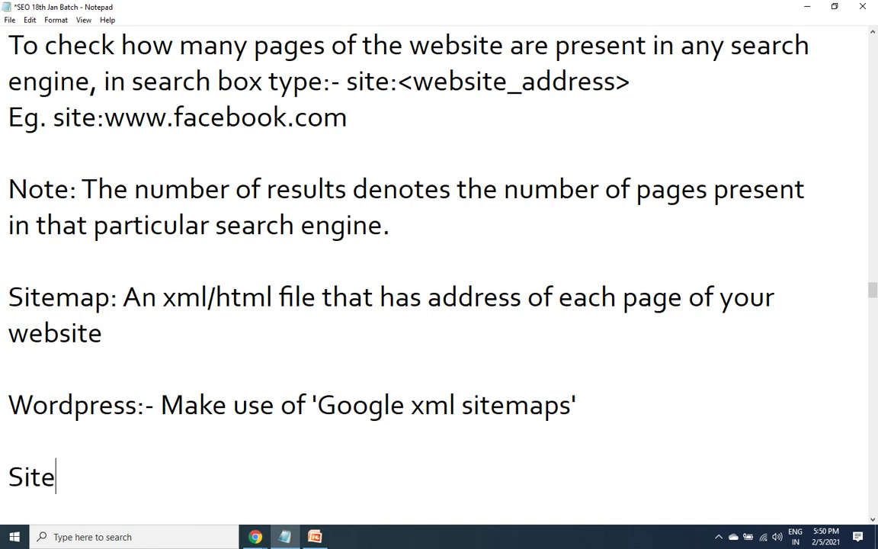
type("map file")
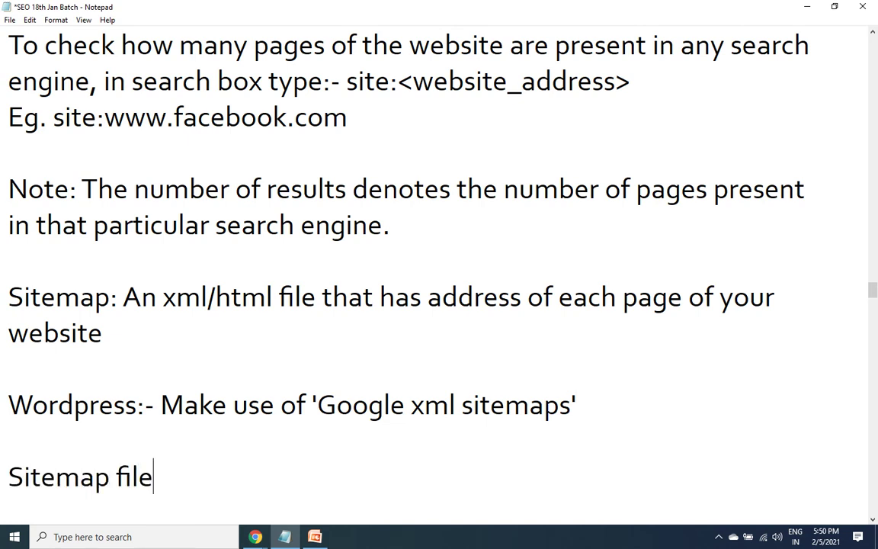
type("s are auto")
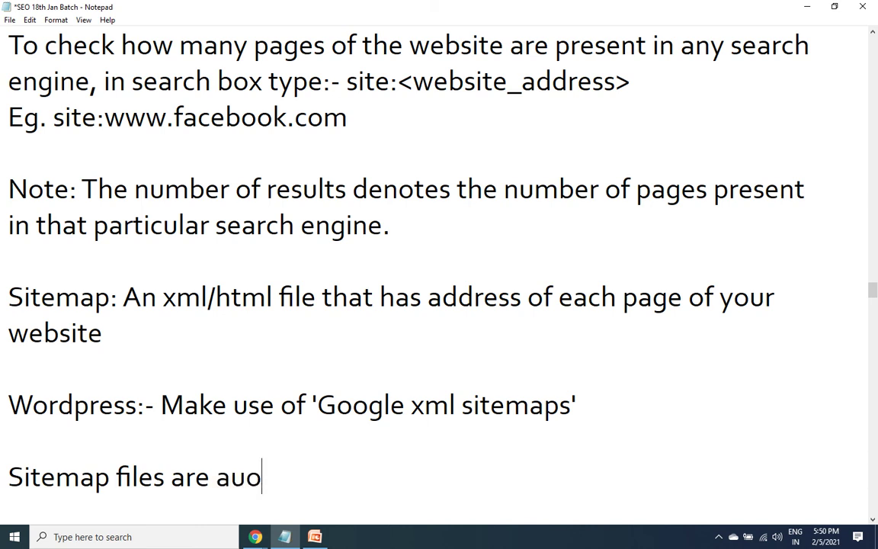
key("BackSpace")
type("to upda")
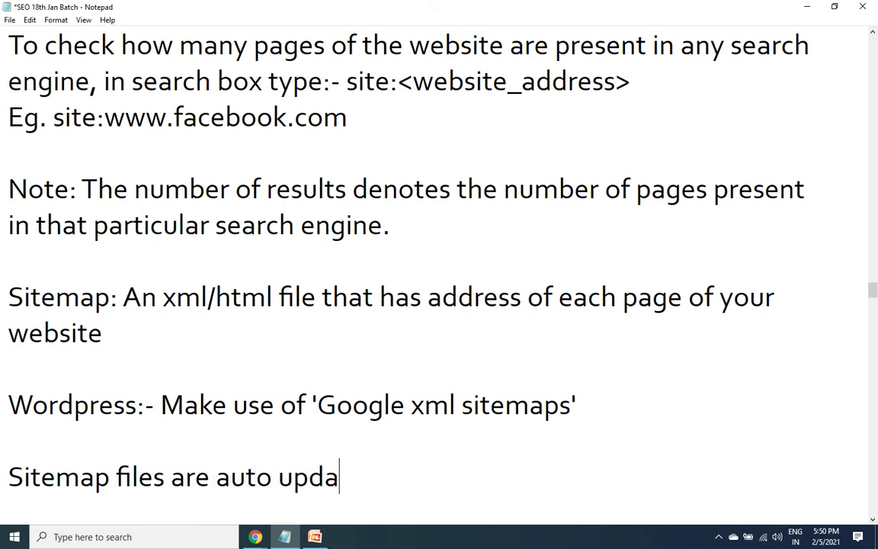
type("ted in blogger a")
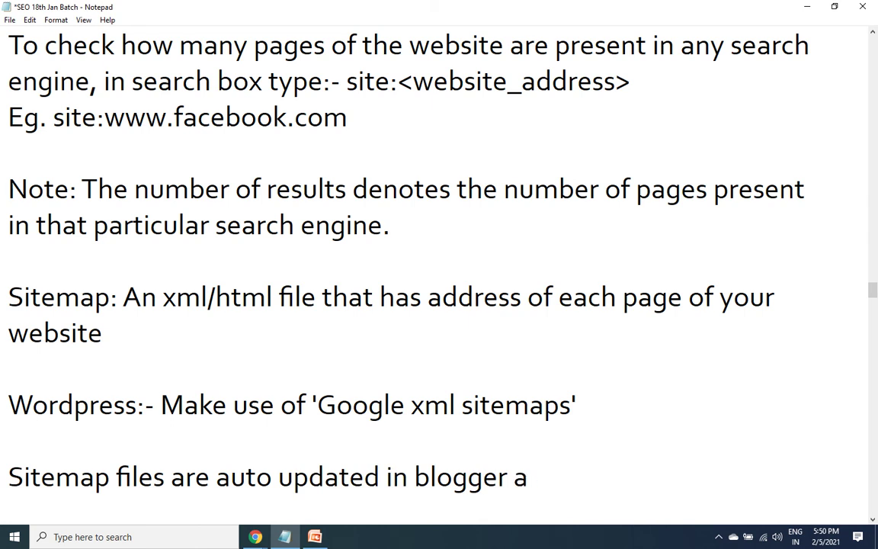
key("BackSpace")
type("& wordpress ")
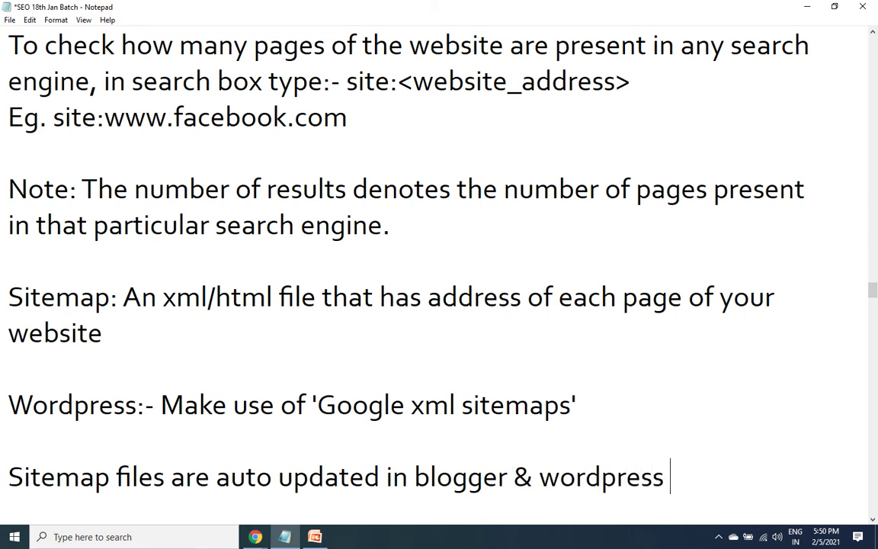
type("(through plu")
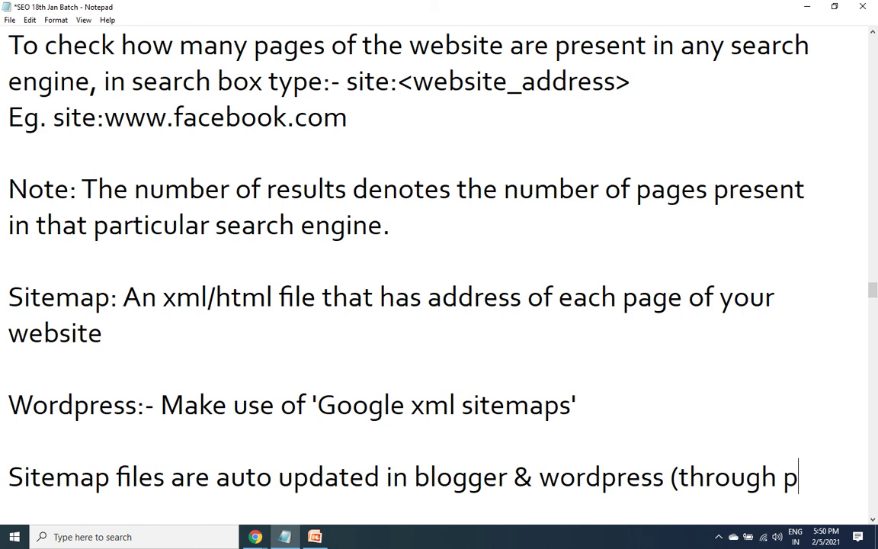
key("BackSpace")
type("lugin)")
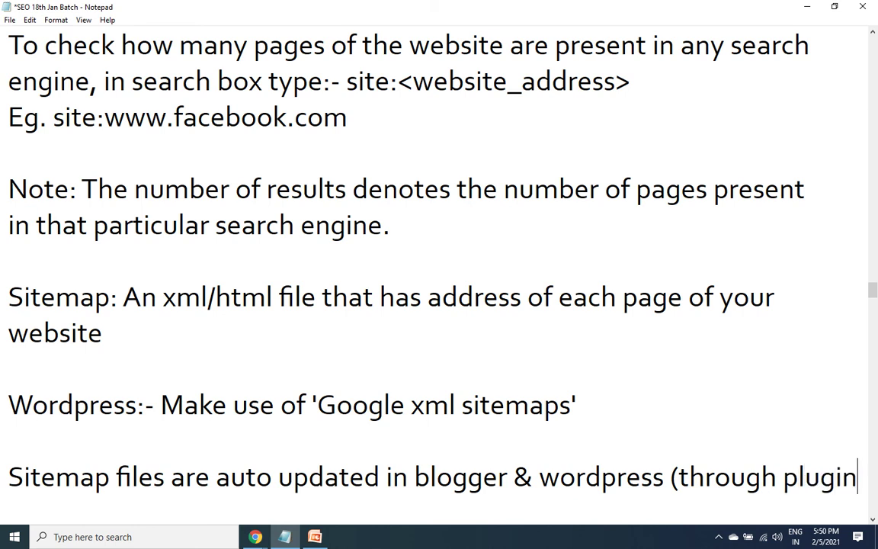
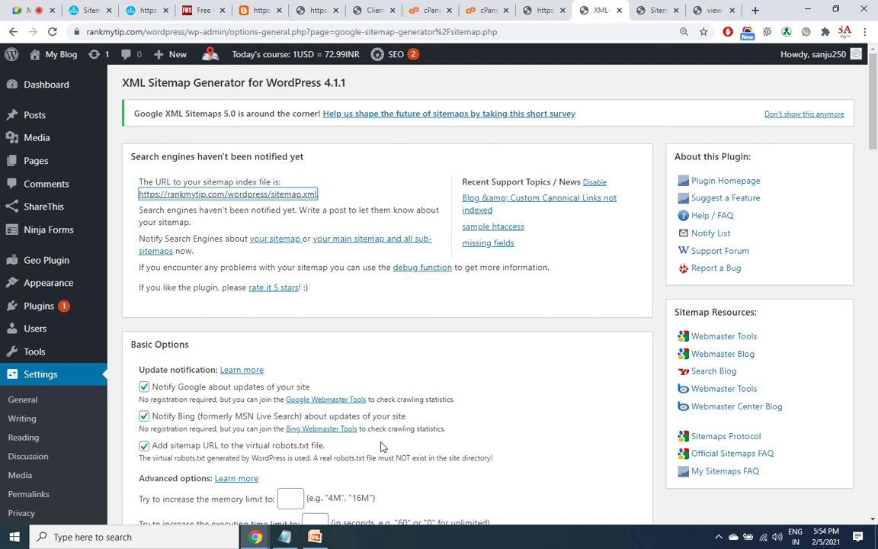
- Open a new browser tab and start typing 'goo' as the web address
left_click(756, 10)
type("goo")
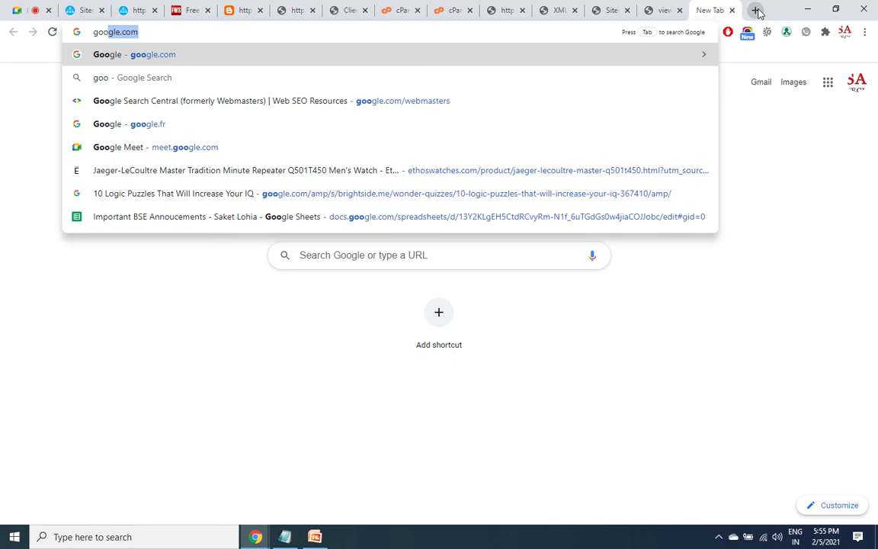
- Go from Google Search Central's quickstart guide on to Search Console
left_click(352, 108)
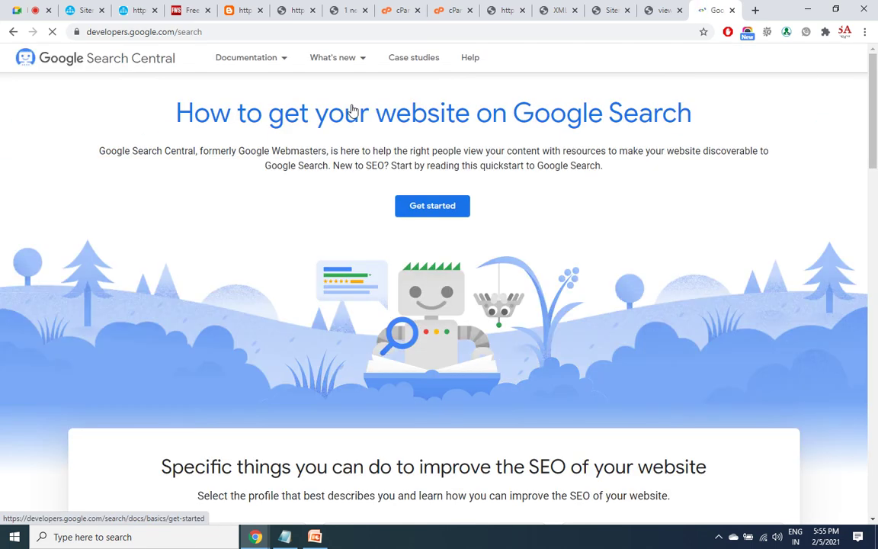
left_click(445, 218)
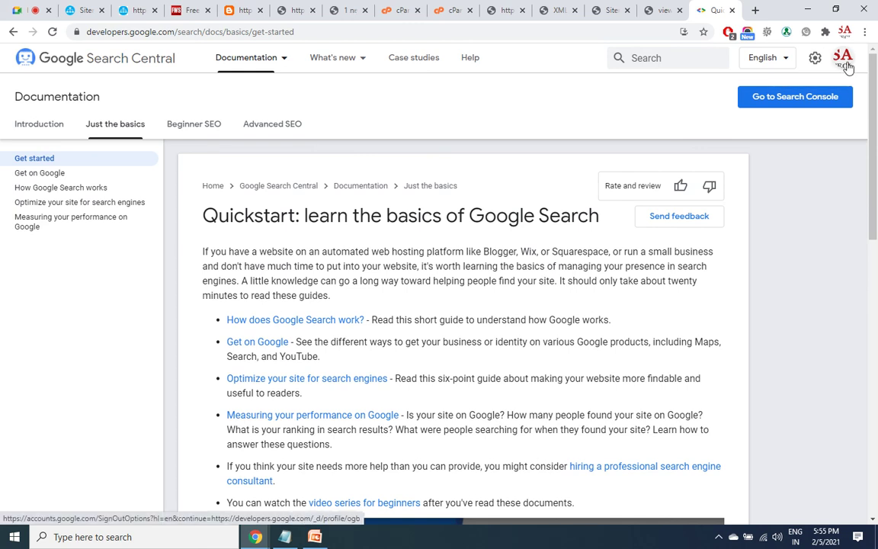
left_click(766, 99)
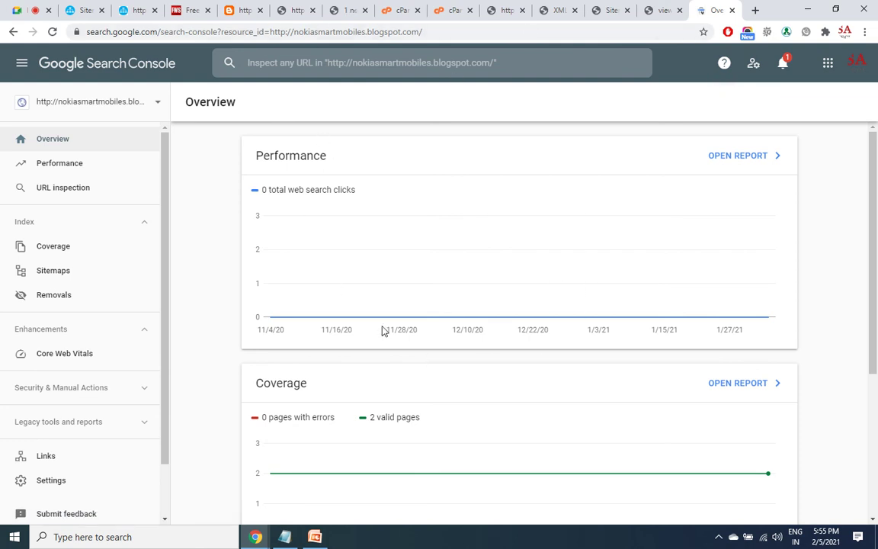
- Scroll the Search Console property list down to Add property, then bring up the Notepad sitemap notes
scroll(168, 174, "down", 1)
scroll(160, 183, "down", 2)
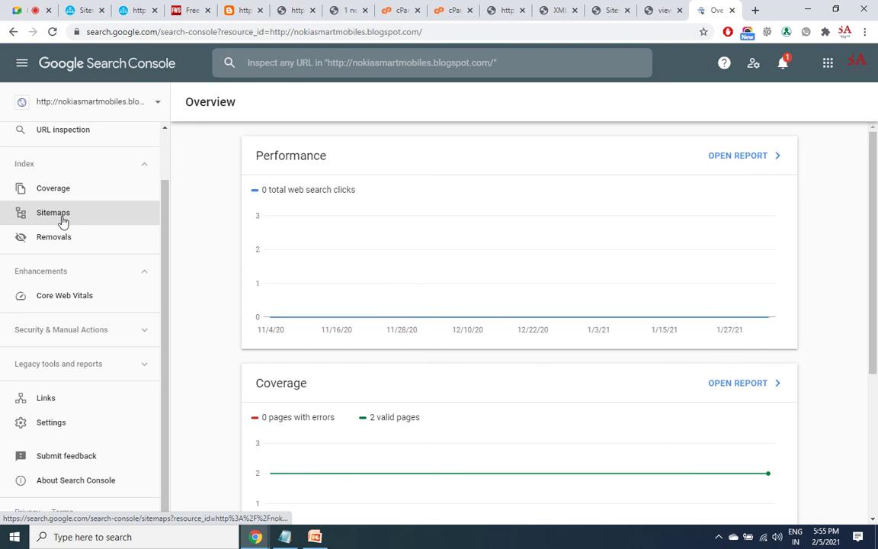
left_click(158, 102)
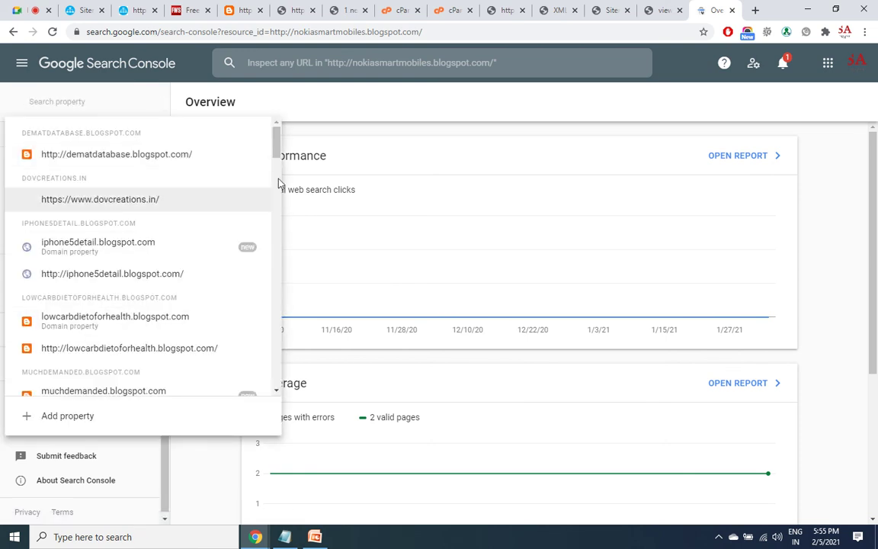
left_click_drag(278, 144, 271, 371)
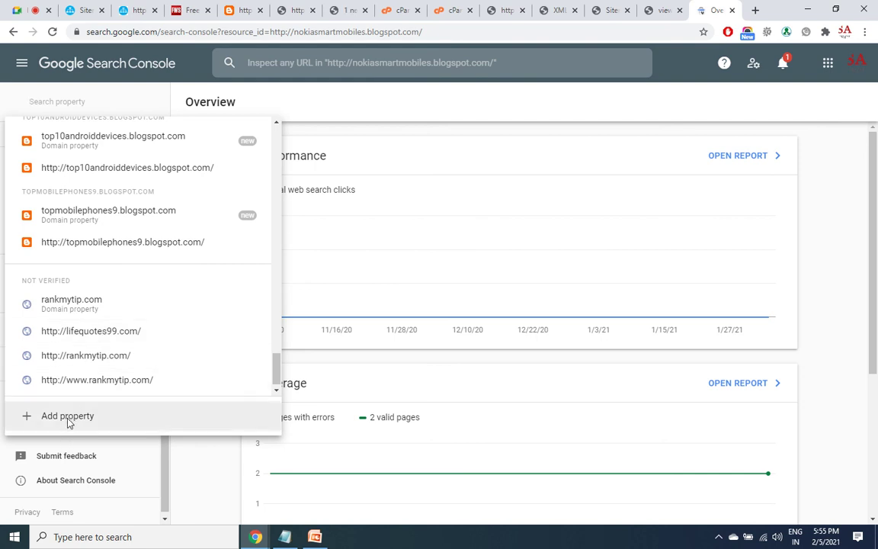
left_click(286, 537)
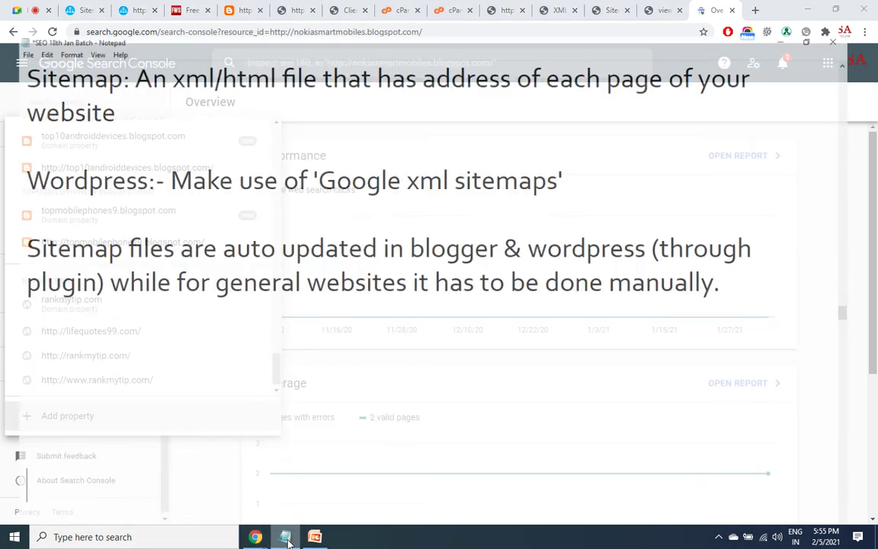
- Add a 'To submit sitemap' heading, dashed underline, and step 1 about logging in at google.com/webmasters
key("Up")
key("Up")
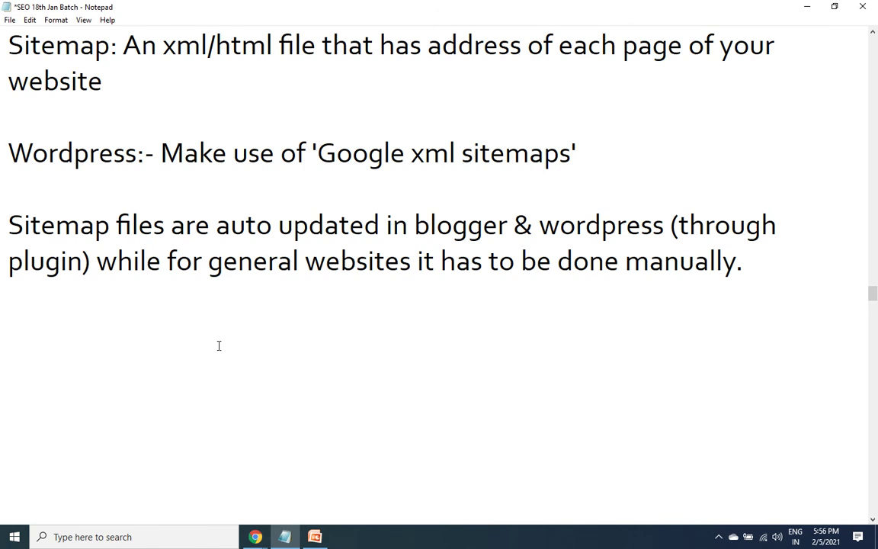
key("Return")
type("To submit sitemap")
key("Return")
type("------------------------")
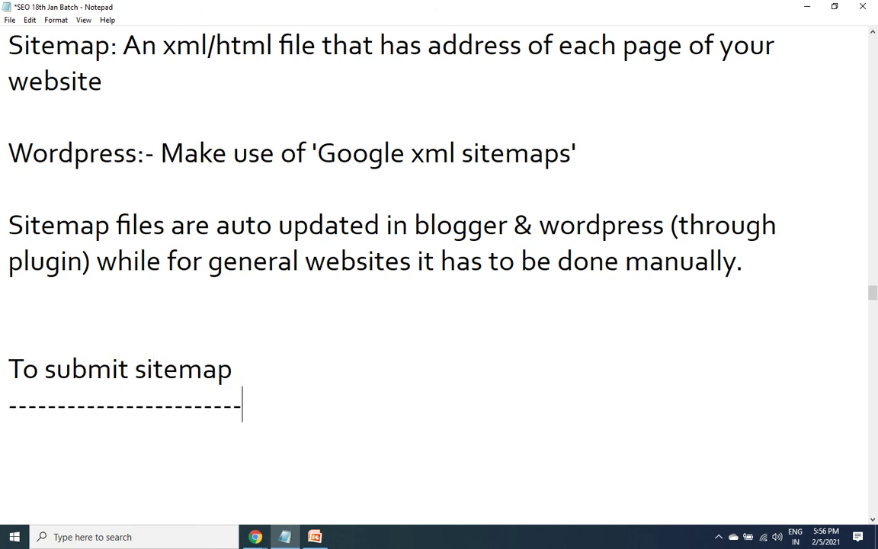
key("Return")
type("1. Login at")
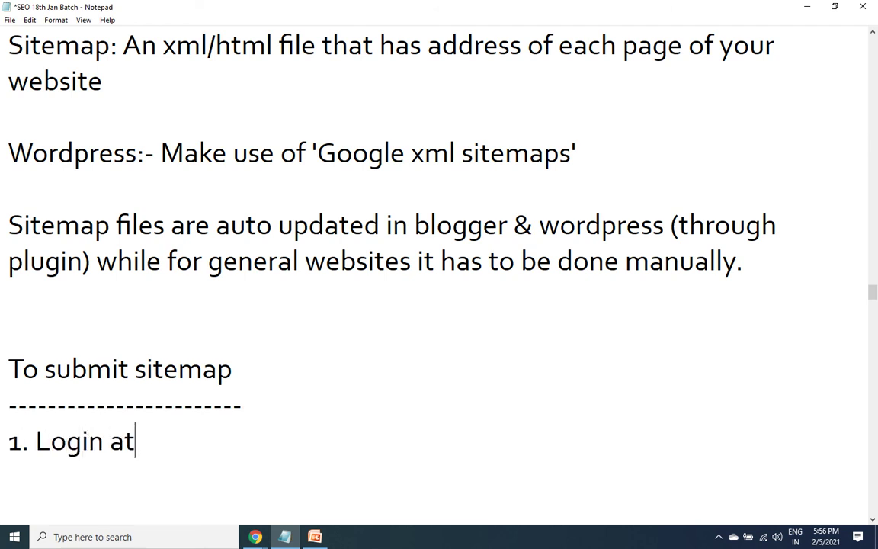
type(" google.com/webmasters using gmail ac")
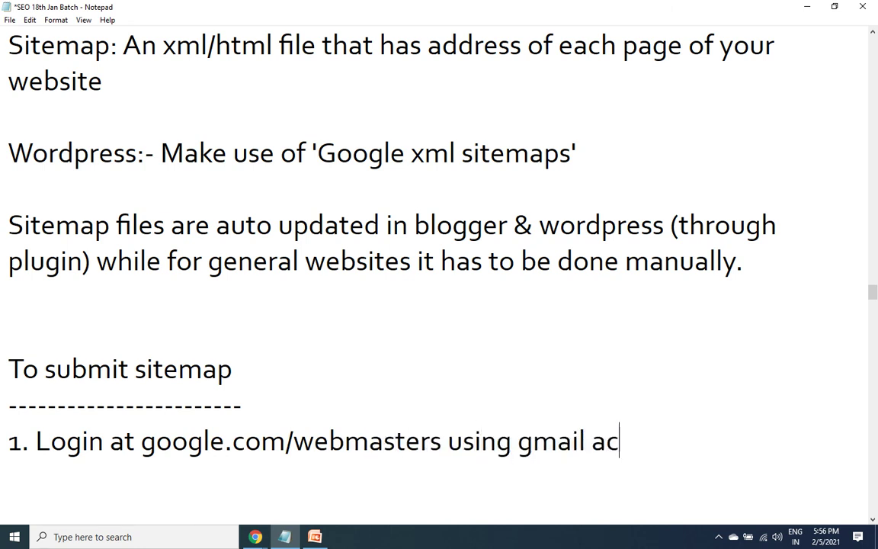
type("count --->")
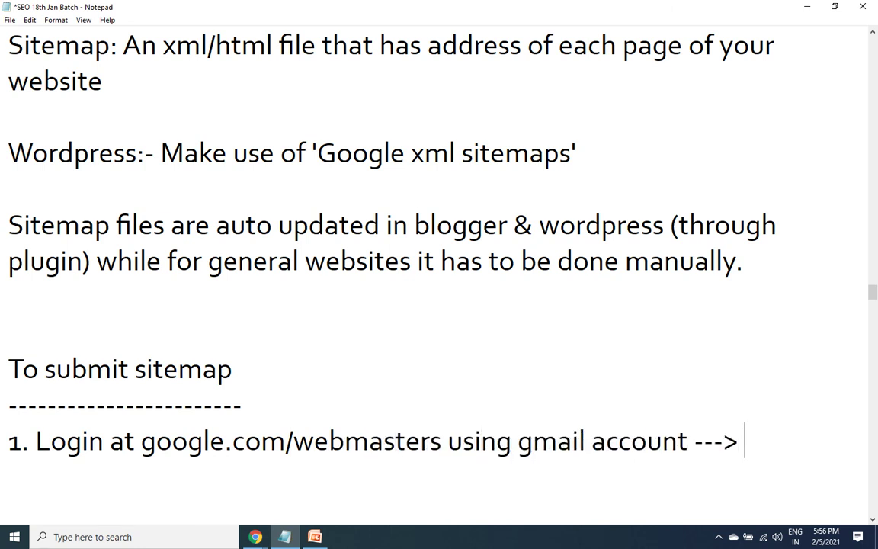
type(" search console ----> from left pan click on 'add property'")
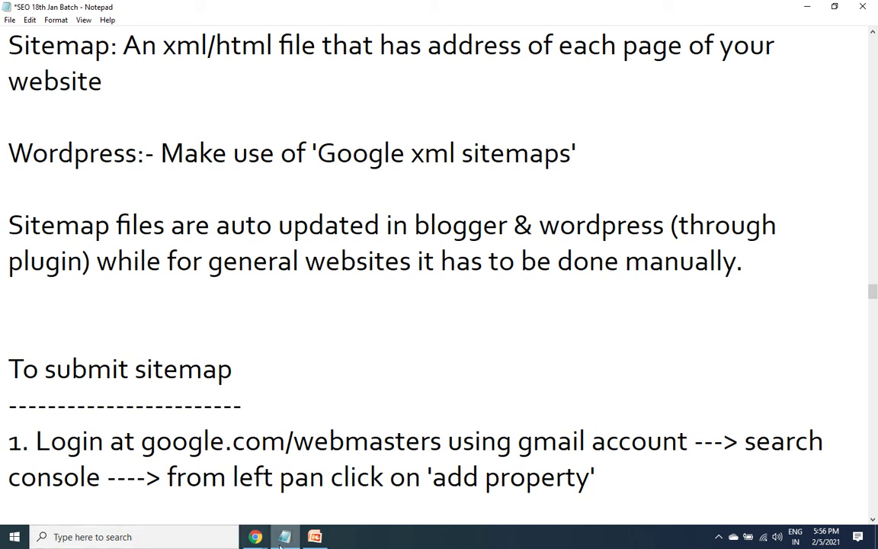
mouse_move(252, 539)
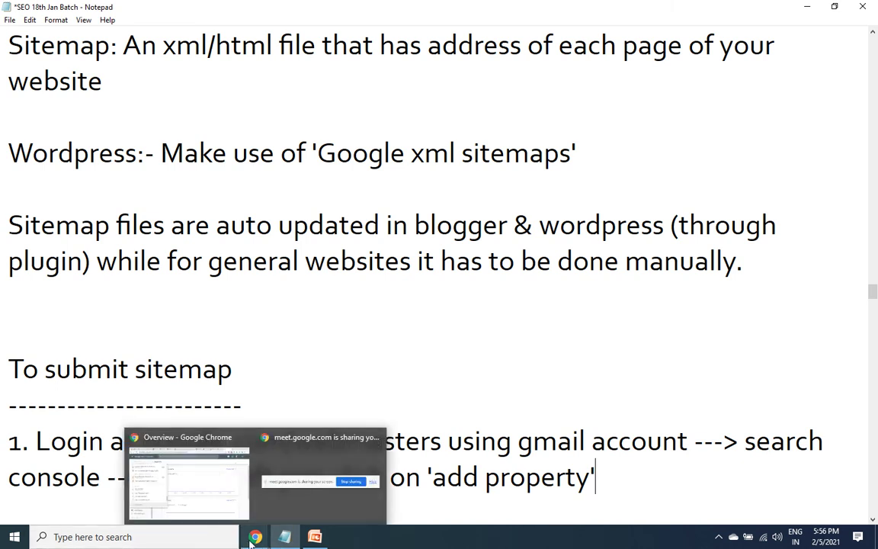
left_click(190, 484)
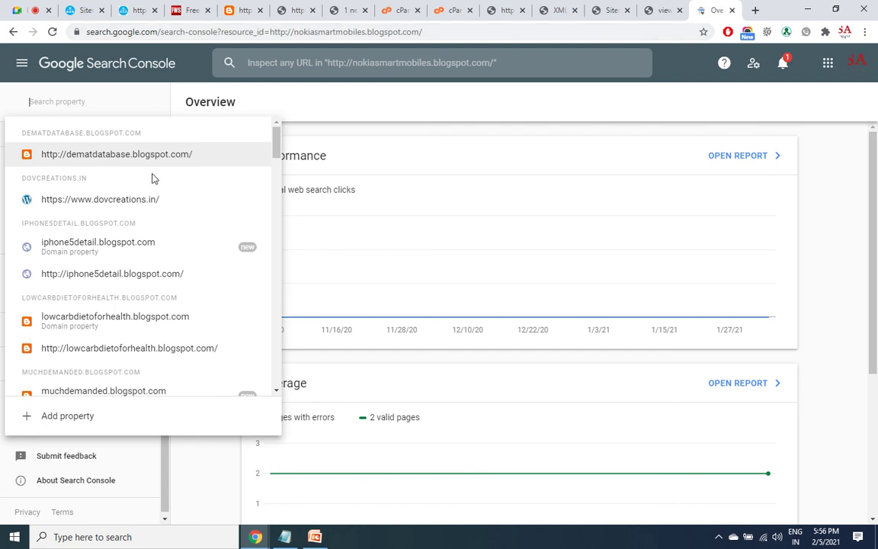
left_click(64, 417)
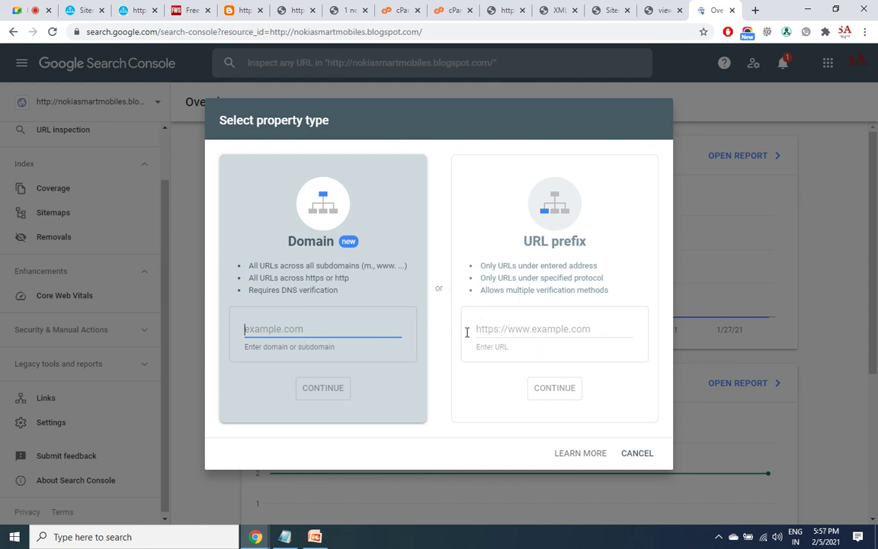
left_click(525, 328)
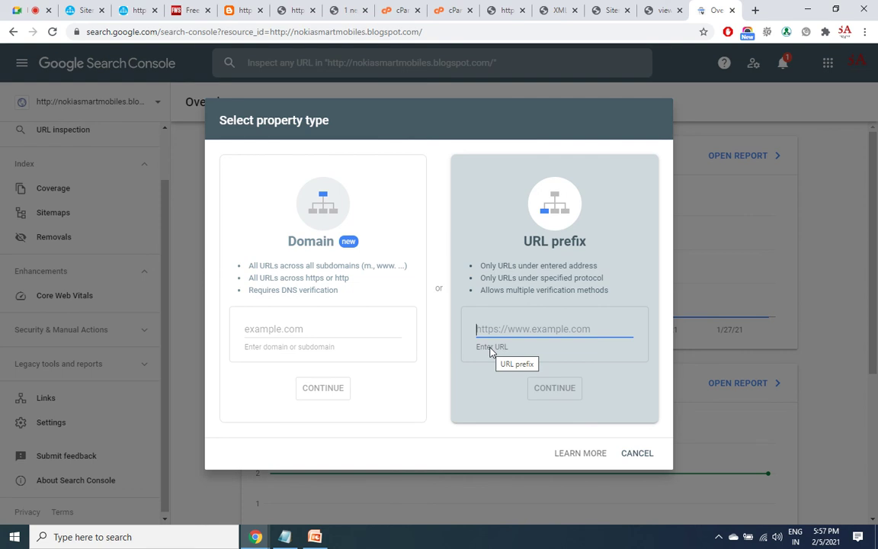
type("https://")
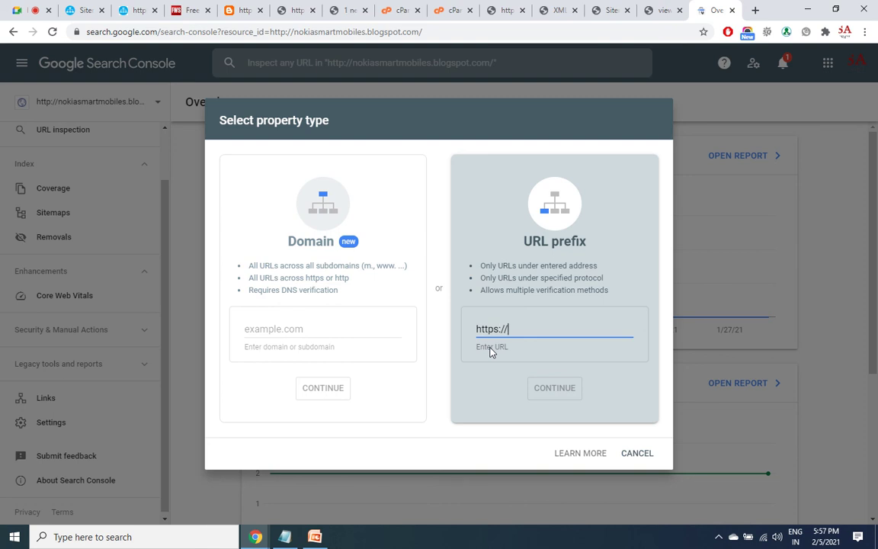
type("faceboo")
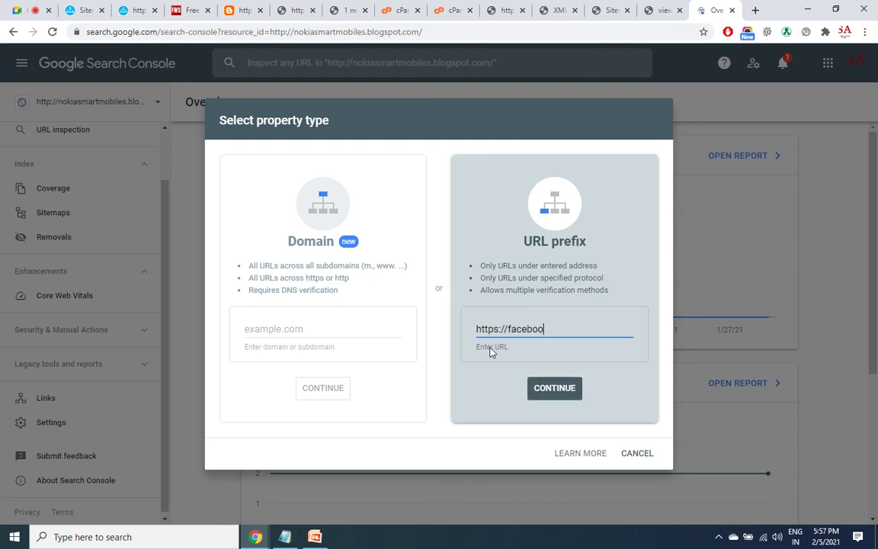
type("k.com")
left_click(508, 329)
type("www.")
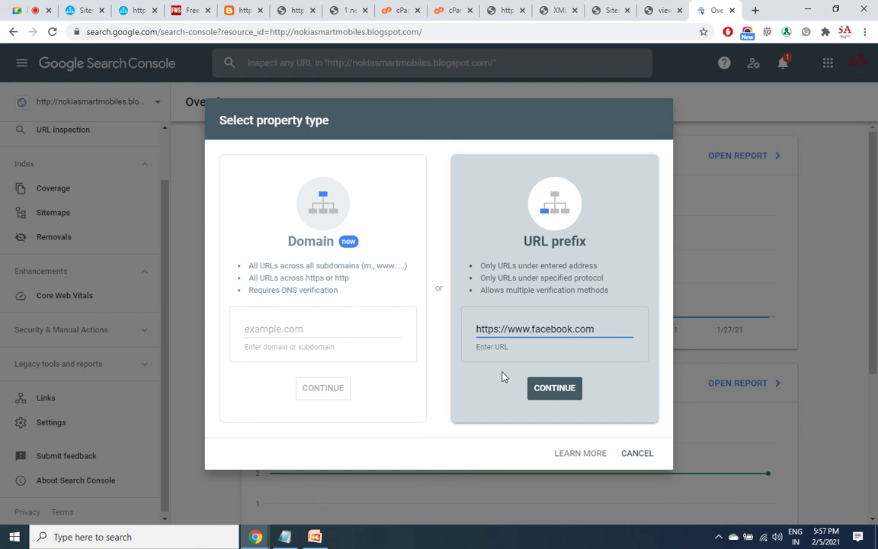
left_click(552, 398)
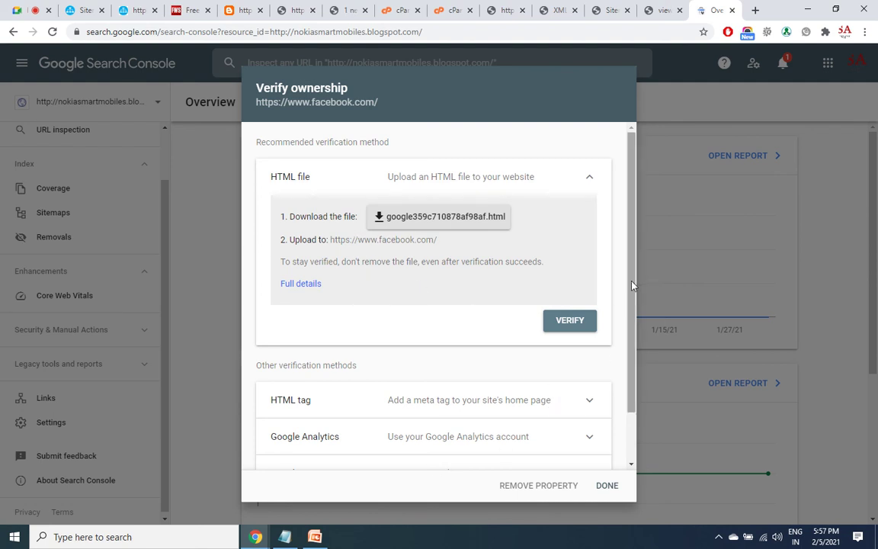
- Expand the HTML tag and Google Analytics verification methods to read their instructions
left_click_drag(631, 285, 632, 373)
left_click(592, 351)
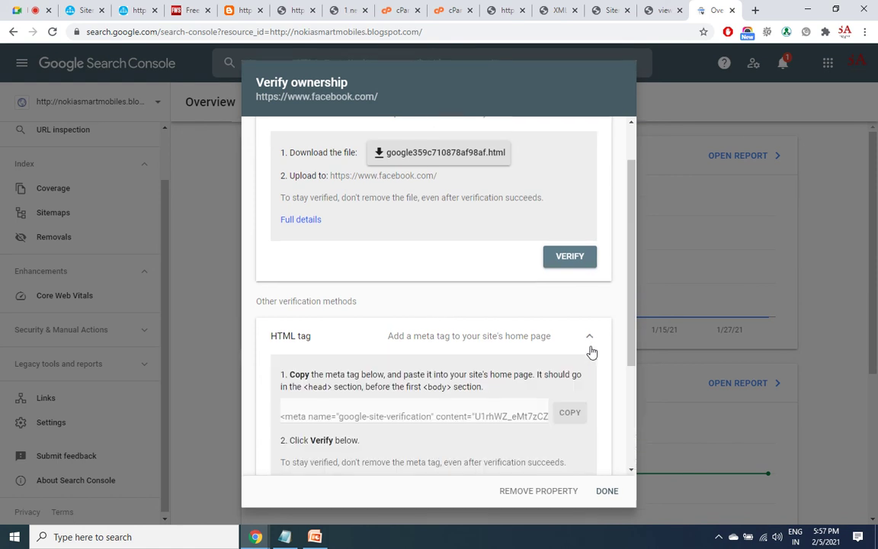
scroll(635, 429, "down", 3)
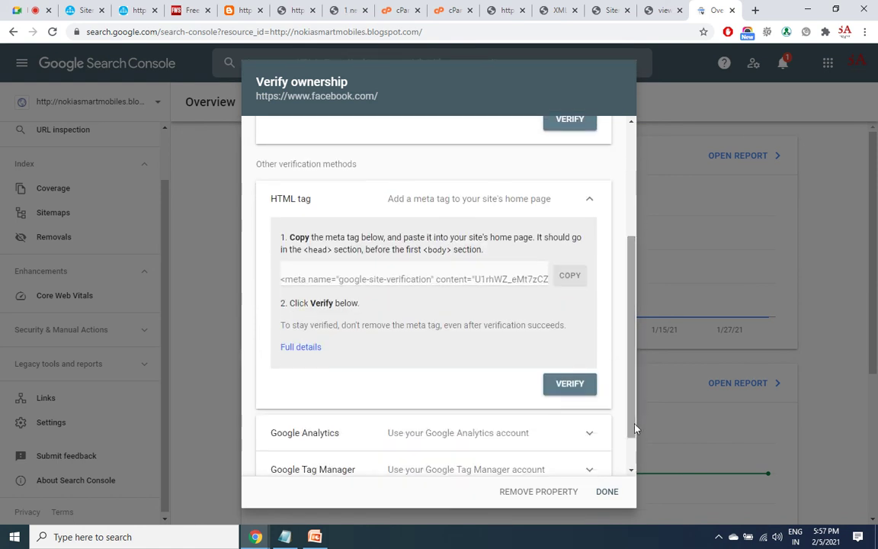
scroll(635, 429, "down", 1)
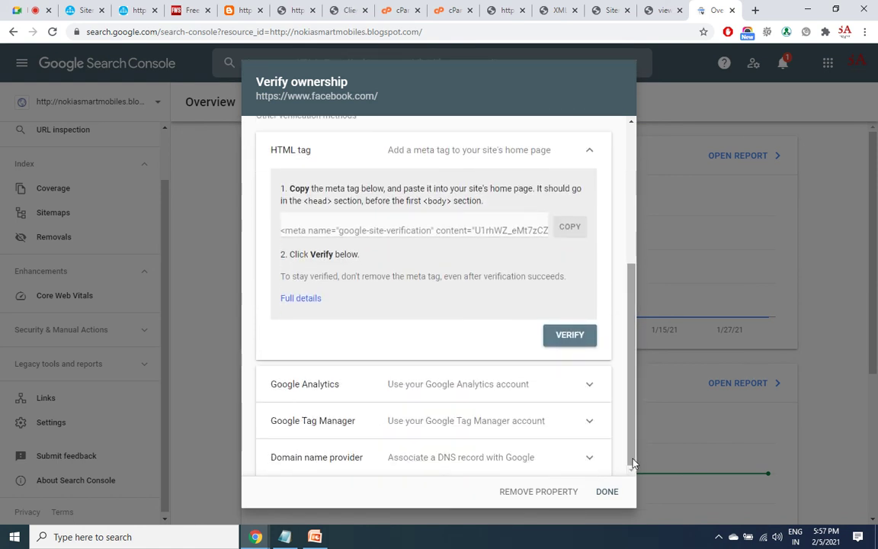
left_click(583, 394)
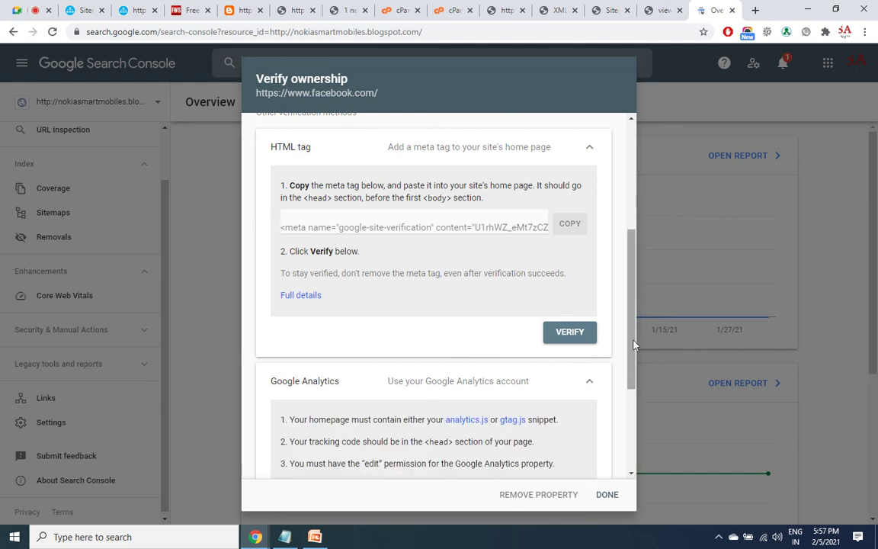
- Review the Google Tag Manager and Domain name provider methods, then open a blank new tab
scroll(636, 346, "down", 3)
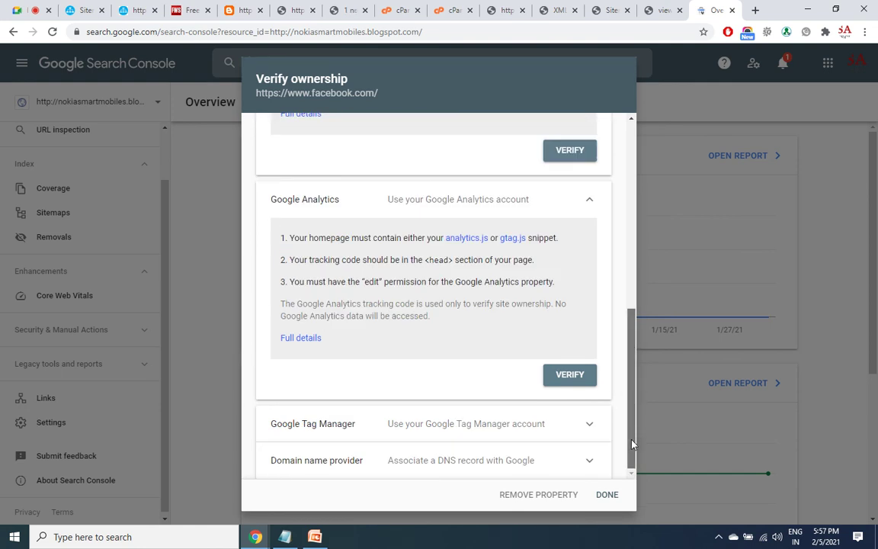
left_click(585, 425)
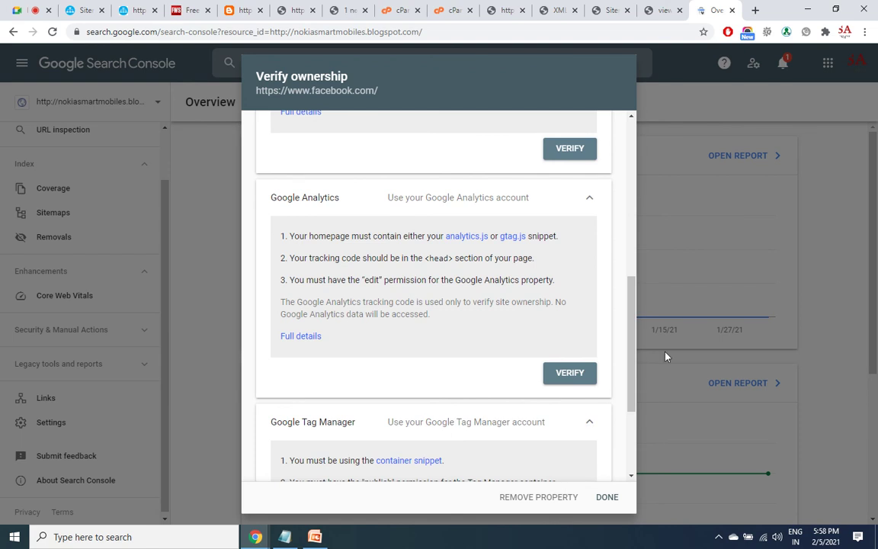
scroll(632, 354, "down", 3)
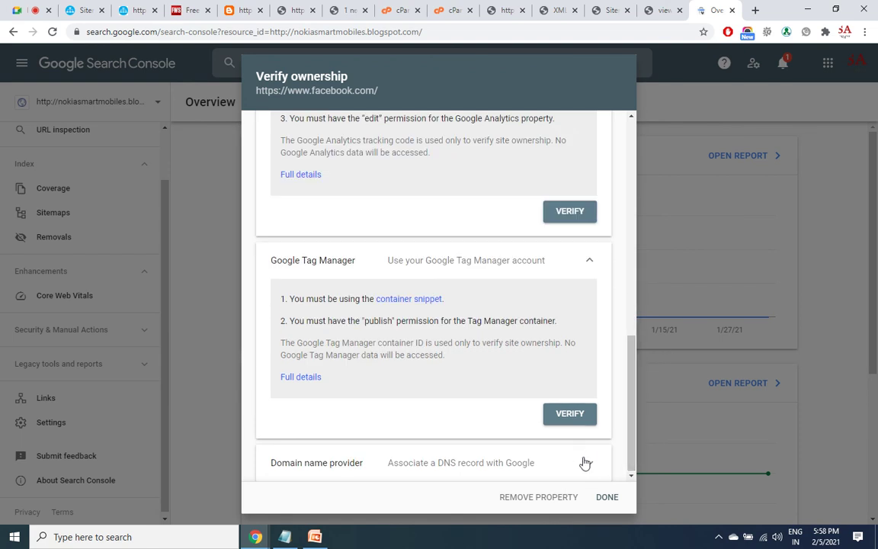
left_click(521, 466)
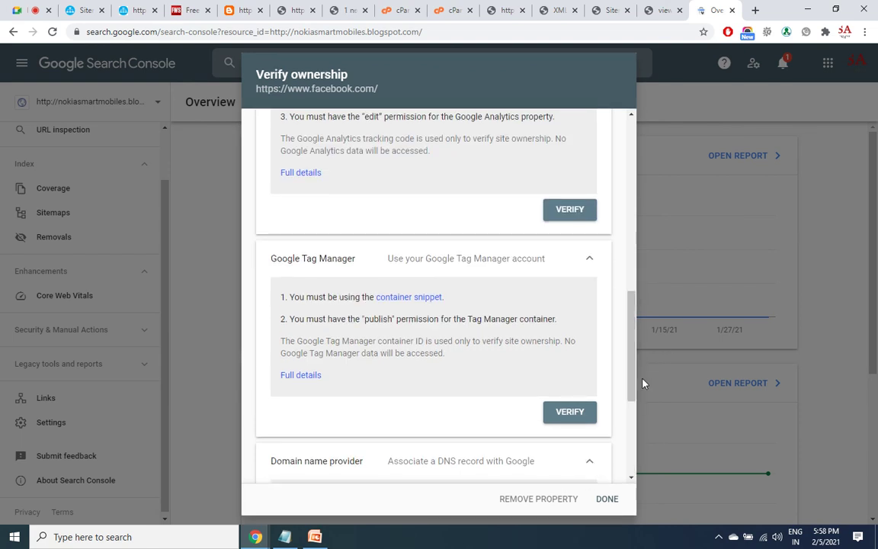
scroll(634, 482, "down", 3)
left_click_drag(632, 445, 621, 250)
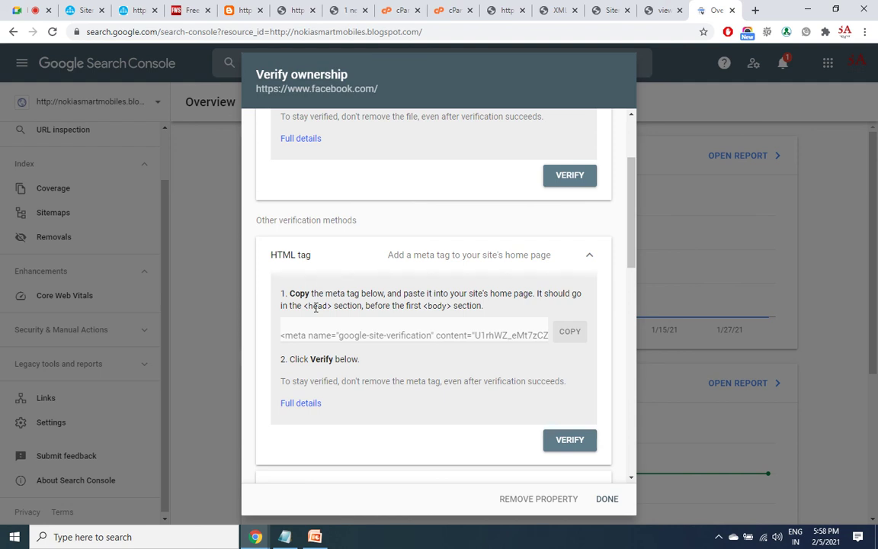
left_click(755, 10)
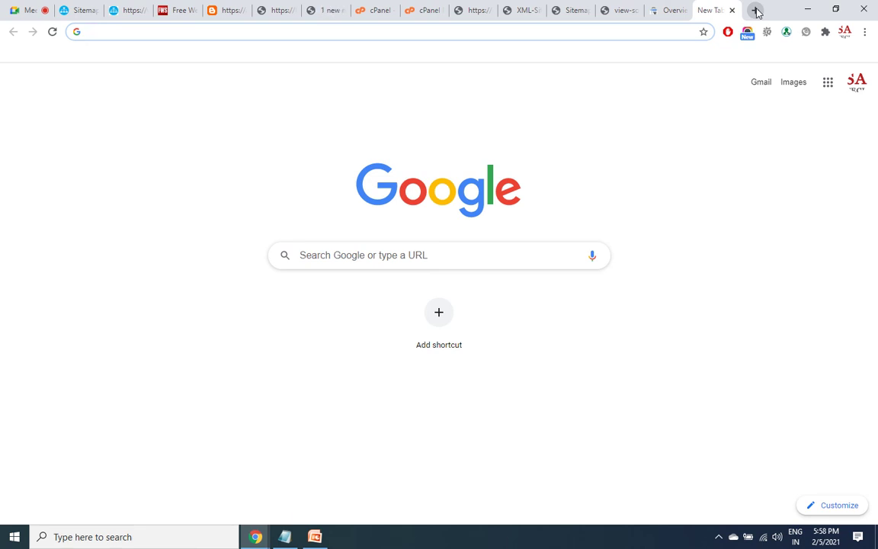
- Switch to the WordPress tab and open header.php in the Theme Editor
left_click(313, 9)
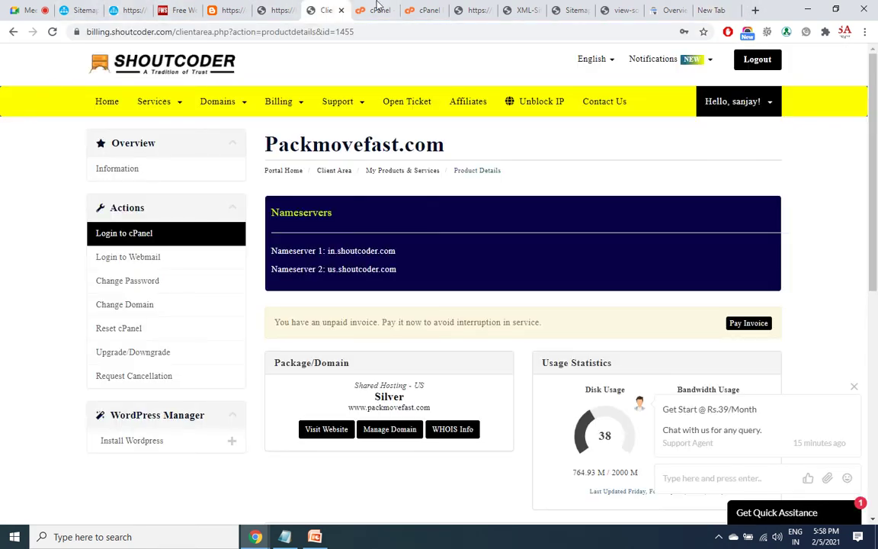
left_click(471, 7)
left_click(520, 9)
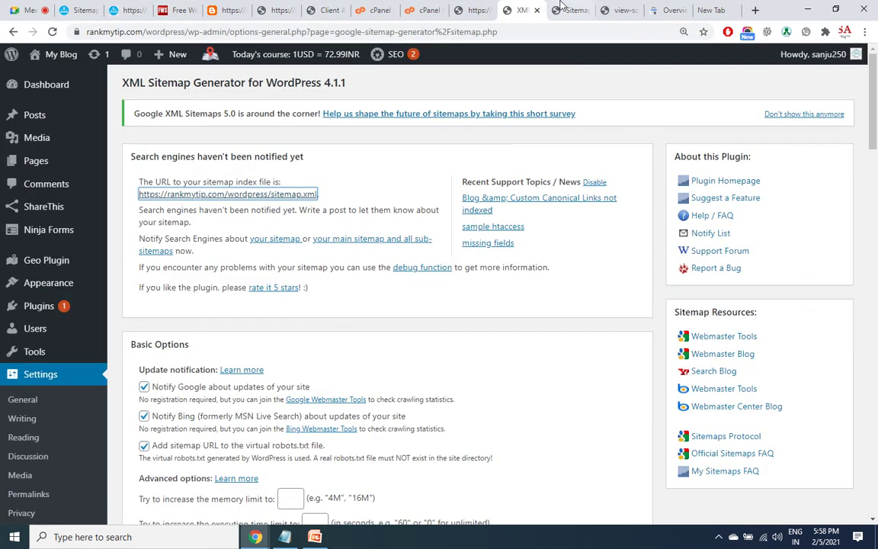
mouse_move(22, 287)
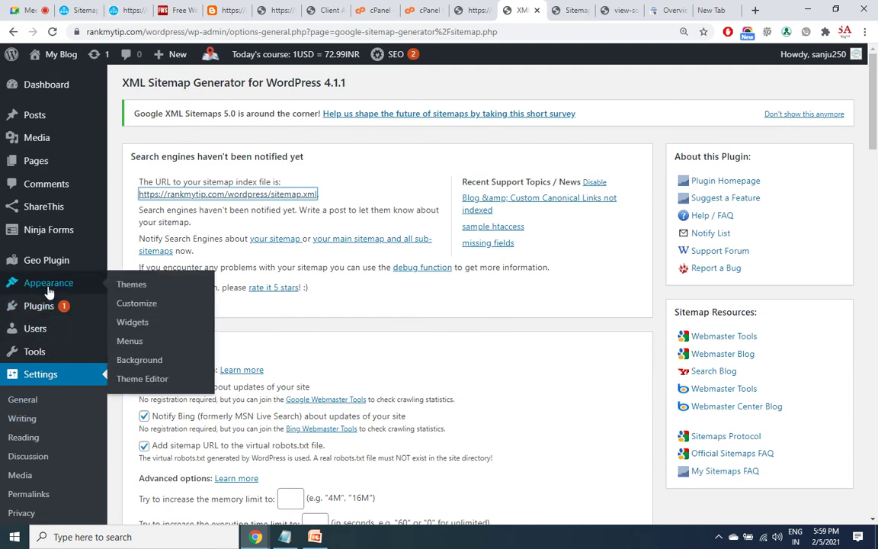
left_click(141, 385)
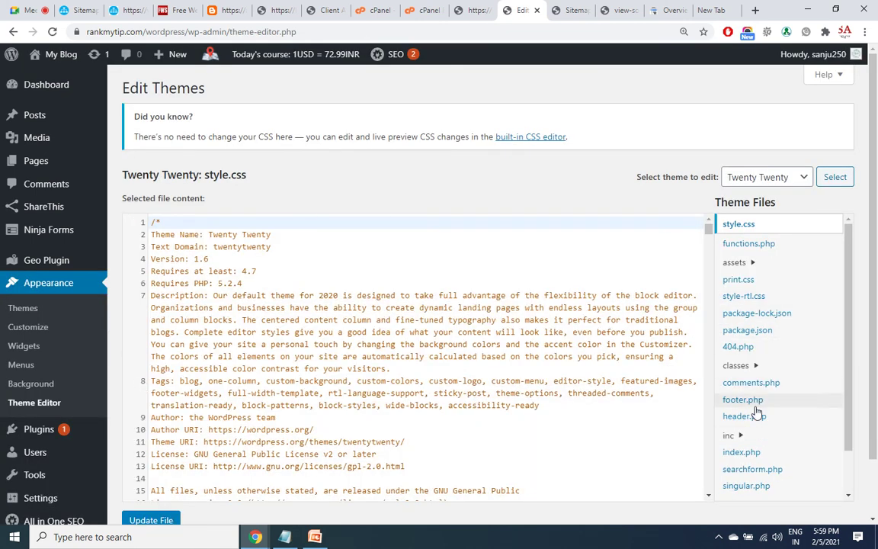
left_click(744, 417)
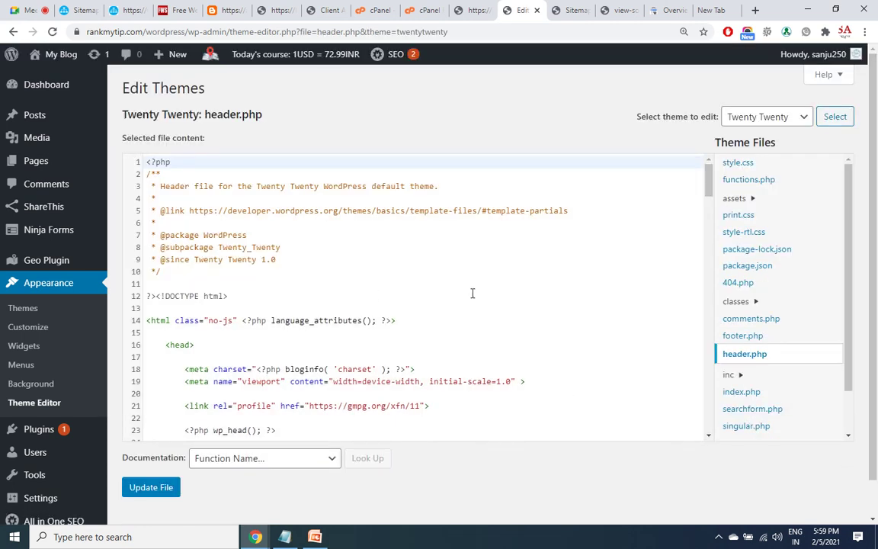
- Add a blank line after <head> in header.php, undo a stray paste, and return to Search Console
left_click(239, 336)
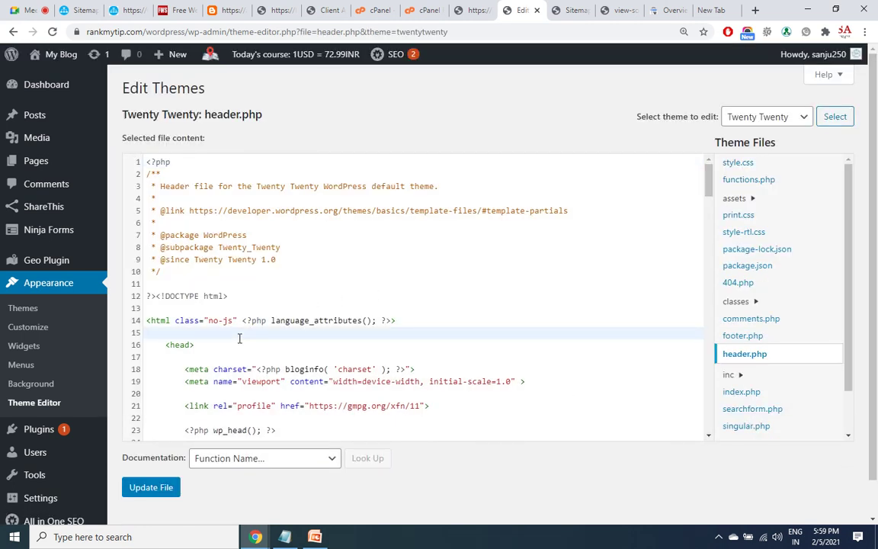
left_click(200, 347)
key("Return")
key("Return")
key("ctrl+v")
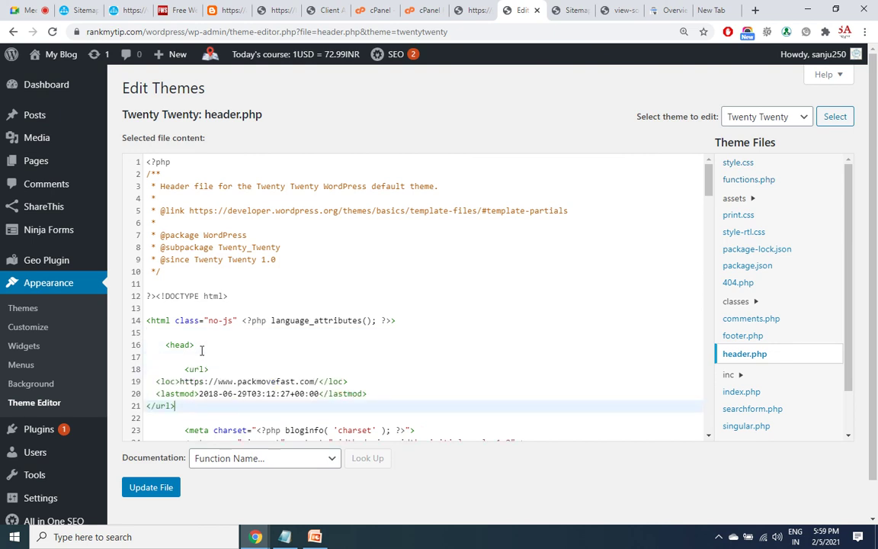
key("ctrl+z")
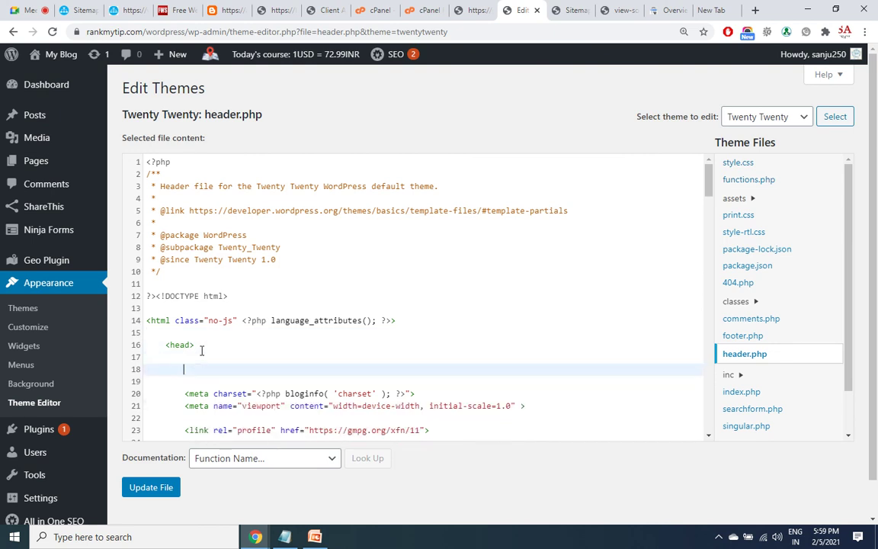
left_click(663, 10)
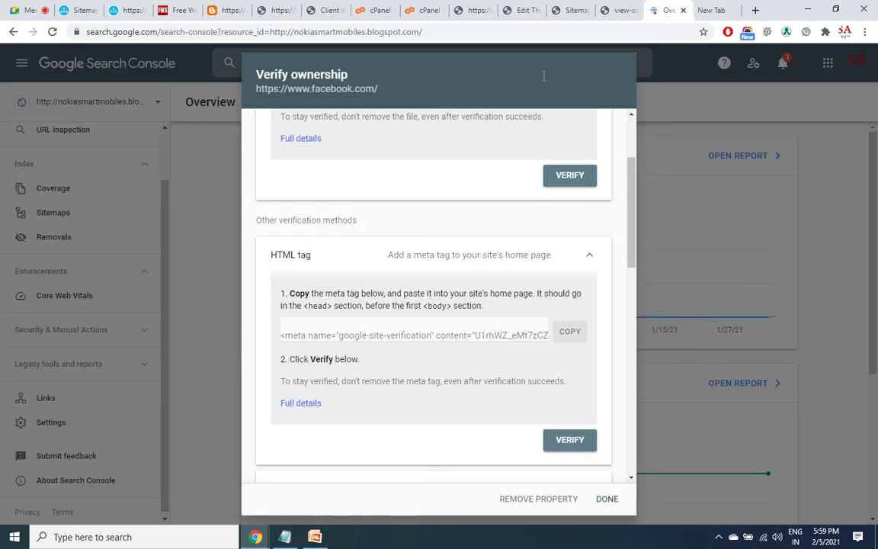
- Copy the google-site-verification meta tag, then close the sitemap XML source and blank tabs
left_click(569, 333)
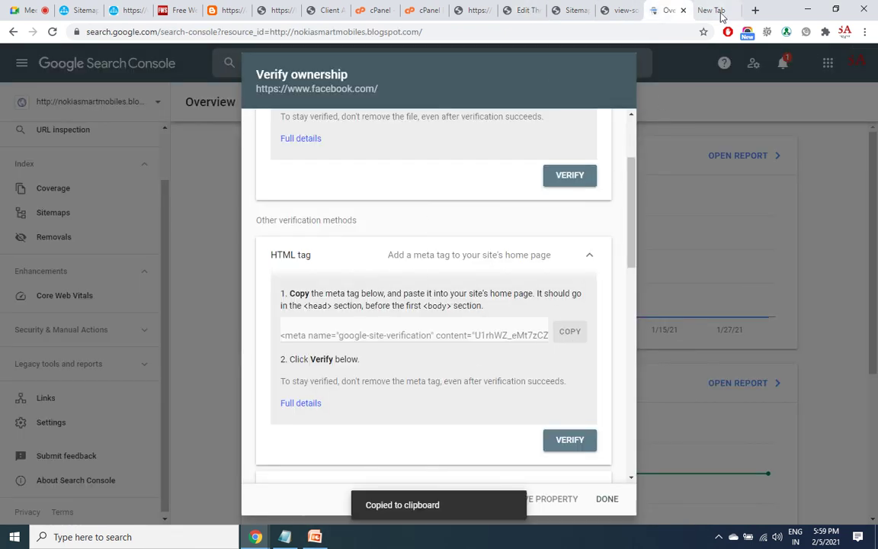
left_click(623, 5)
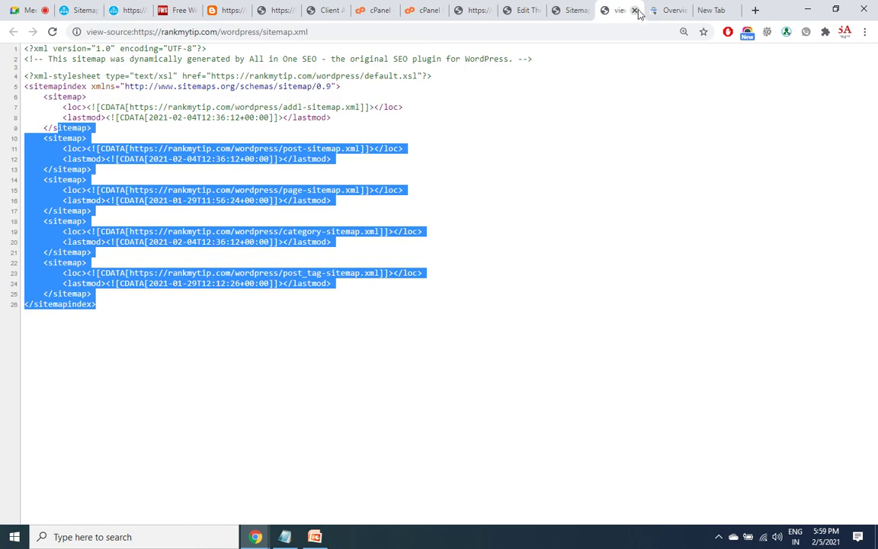
left_click(634, 11)
left_click(688, 13)
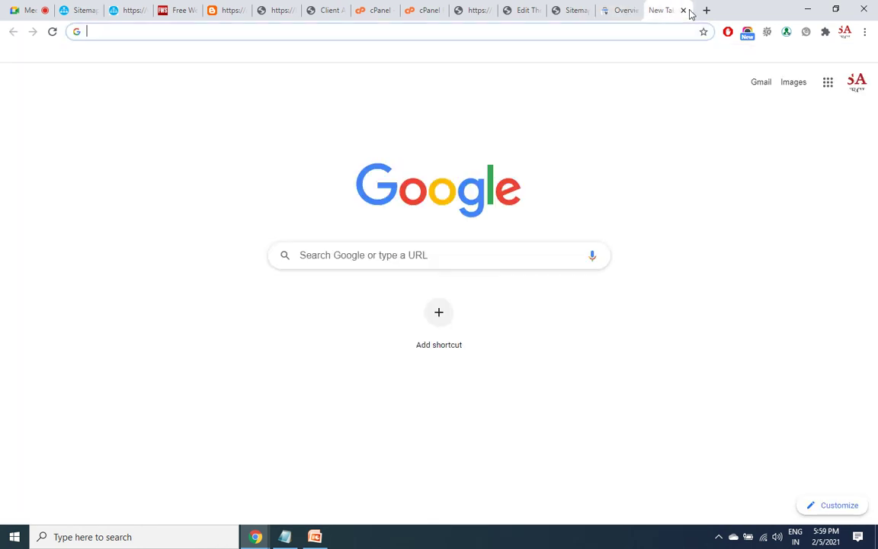
left_click(683, 10)
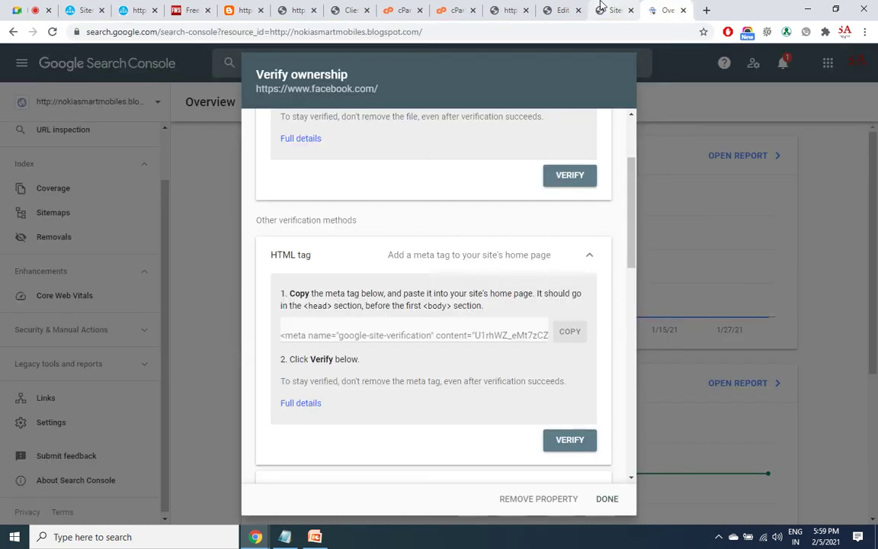
left_click(613, 10)
left_click(542, 10)
left_click(630, 10)
- Close the cPanel, hosting client-area, birthdaywishes99, accurateinfo94 and FreeWebSubmission tabs, back to the theme editor
left_click(457, 10)
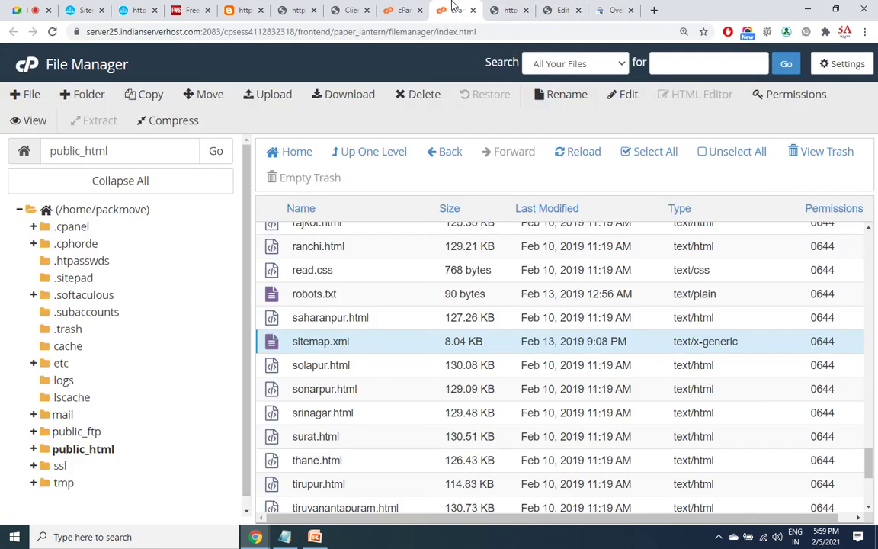
left_click(472, 10)
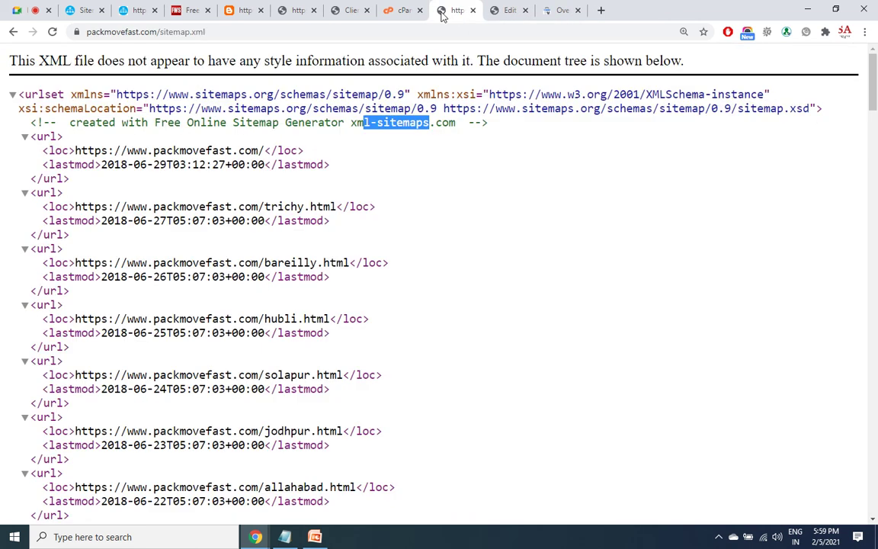
left_click(419, 10)
left_click(352, 10)
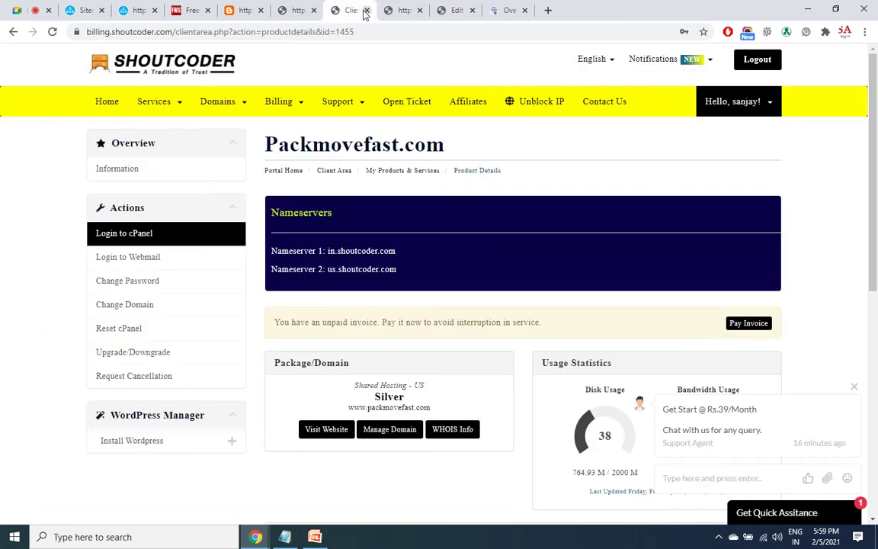
left_click(367, 10)
left_click(297, 8)
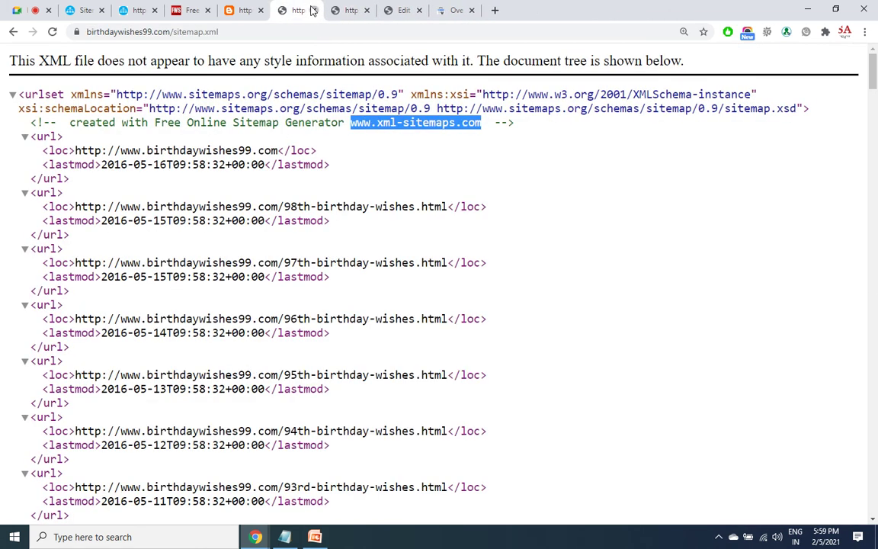
left_click(313, 10)
left_click(244, 8)
left_click(260, 10)
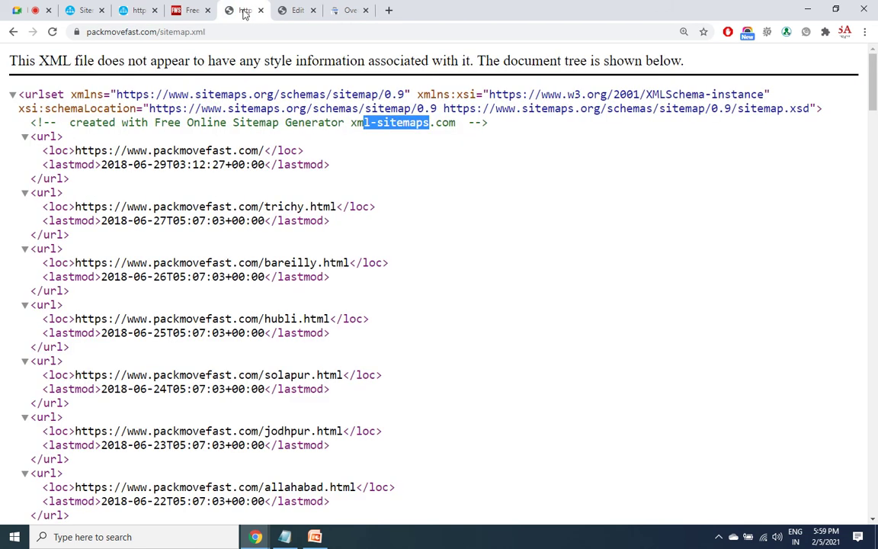
left_click(202, 10)
left_click(207, 10)
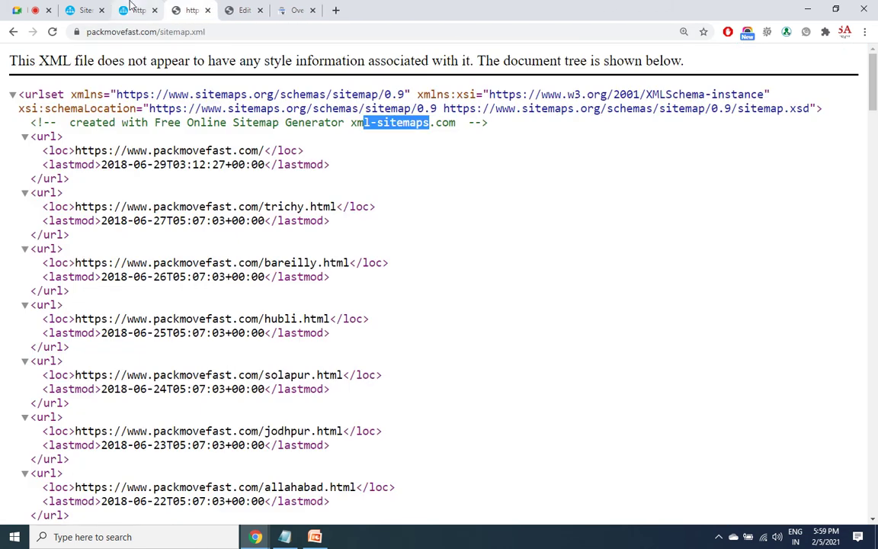
left_click(242, 9)
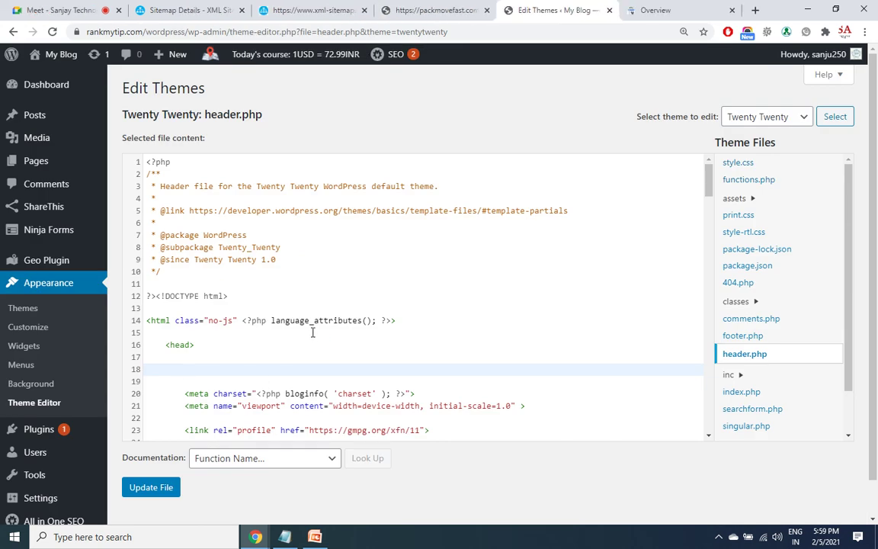
- Paste the site-verification meta tag into header.php on new line 26 after wp_head, then return to Search Console
key("ctrl+v")
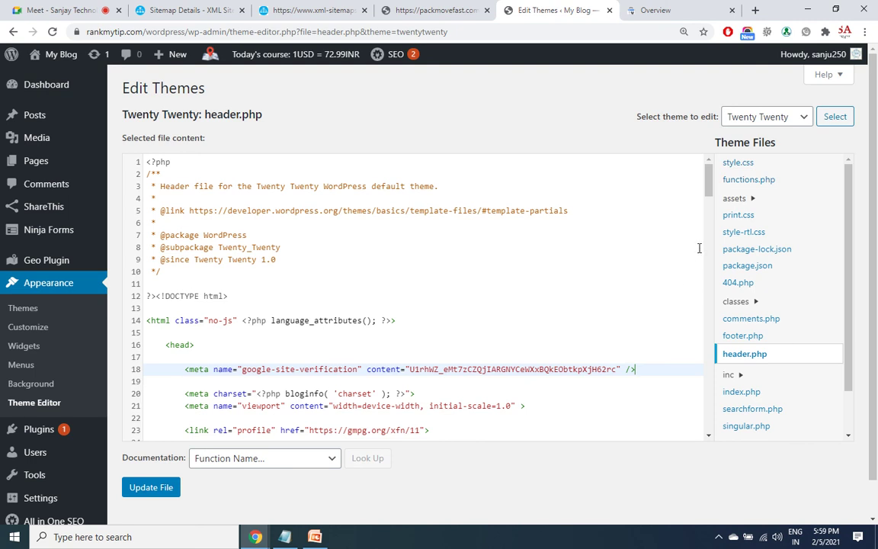
scroll(709, 189, "down", 1)
left_click_drag(708, 189, 709, 216)
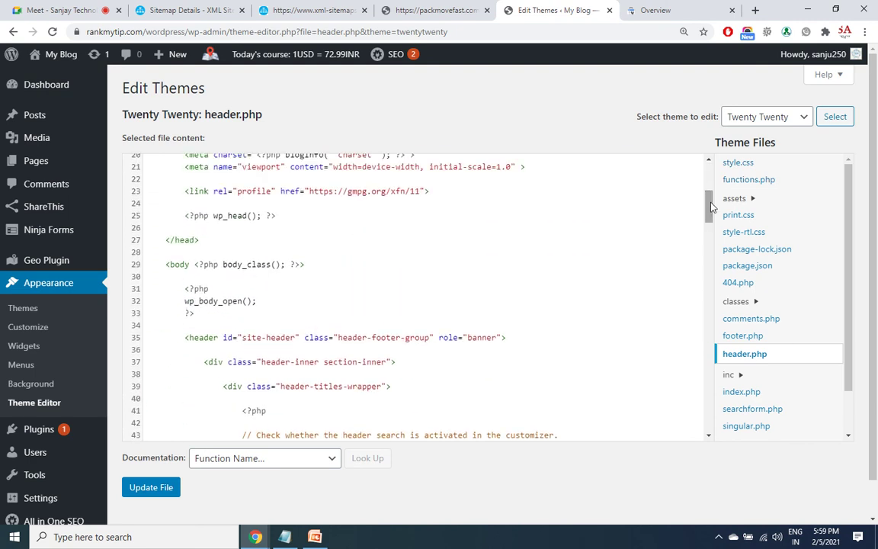
left_click(296, 216)
key("Return")
key("ctrl+v")
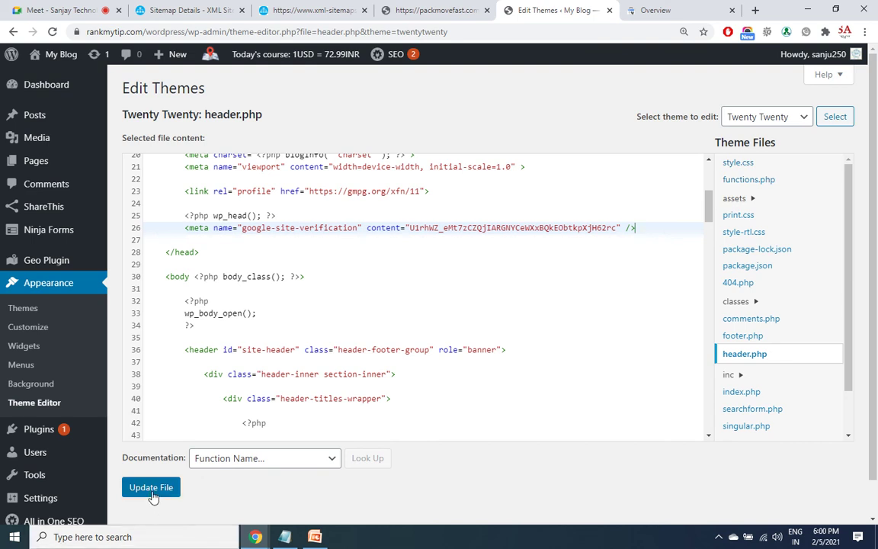
left_click(638, 7)
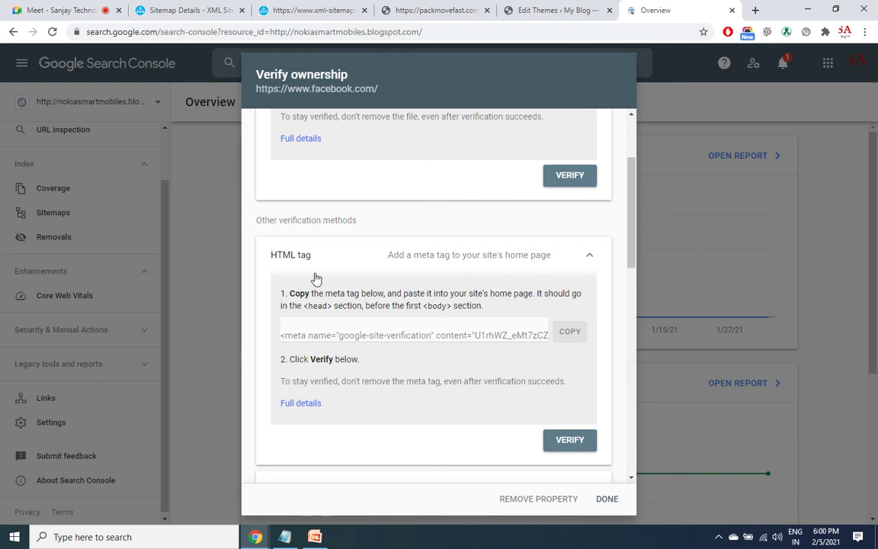
- Select the meta tag text and run VERIFY for the HTML tag method, which fails
left_click_drag(294, 335, 526, 333)
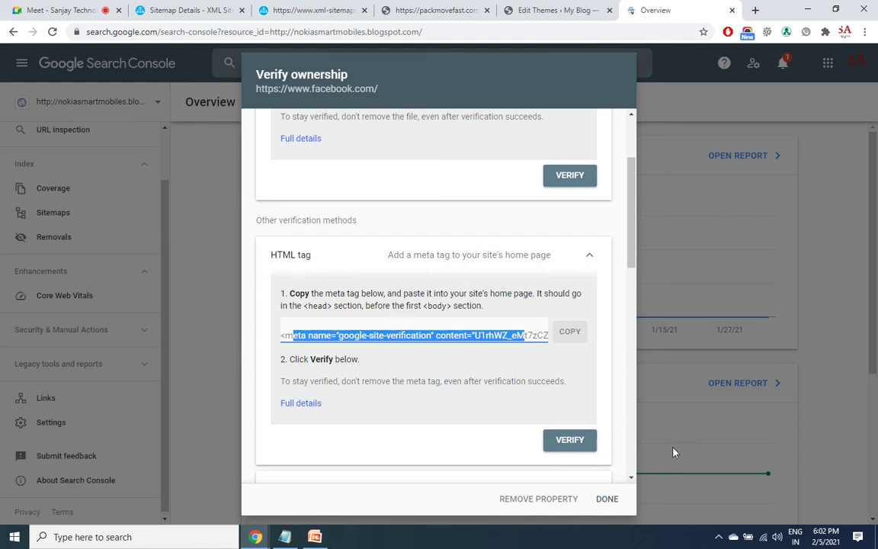
left_click(569, 439)
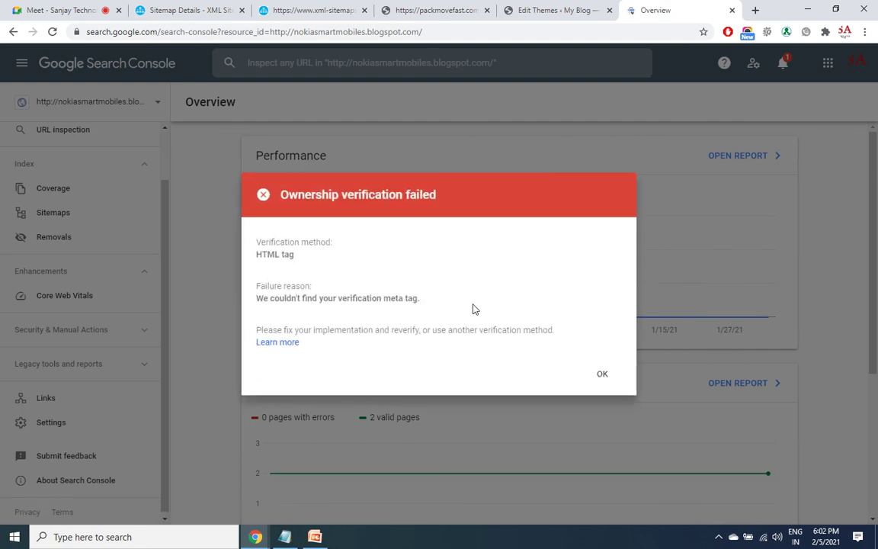
- Dismiss the verification failure and remove the unverified facebook.com property
left_click(599, 377)
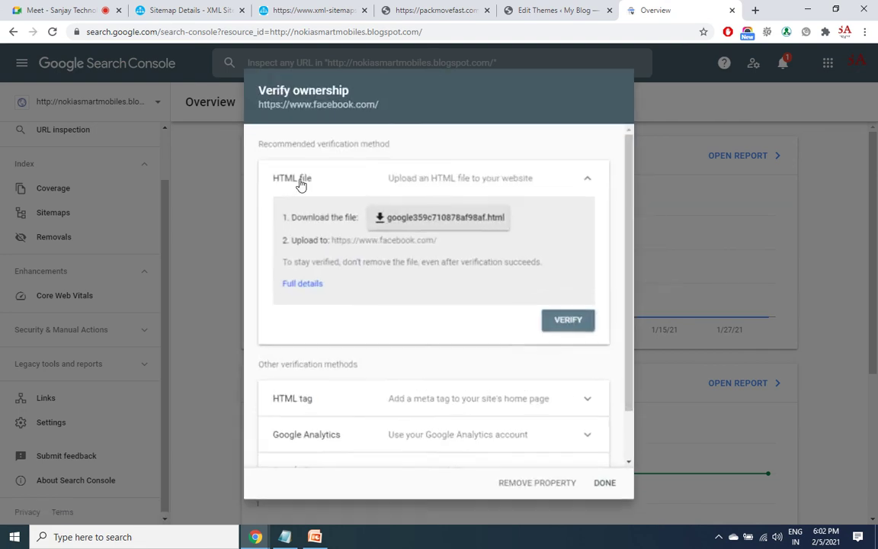
left_click(542, 488)
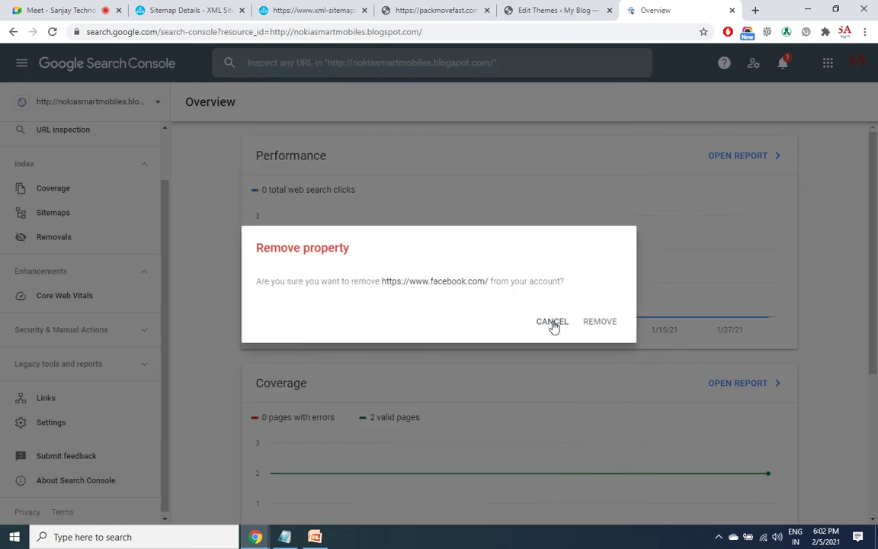
left_click(586, 321)
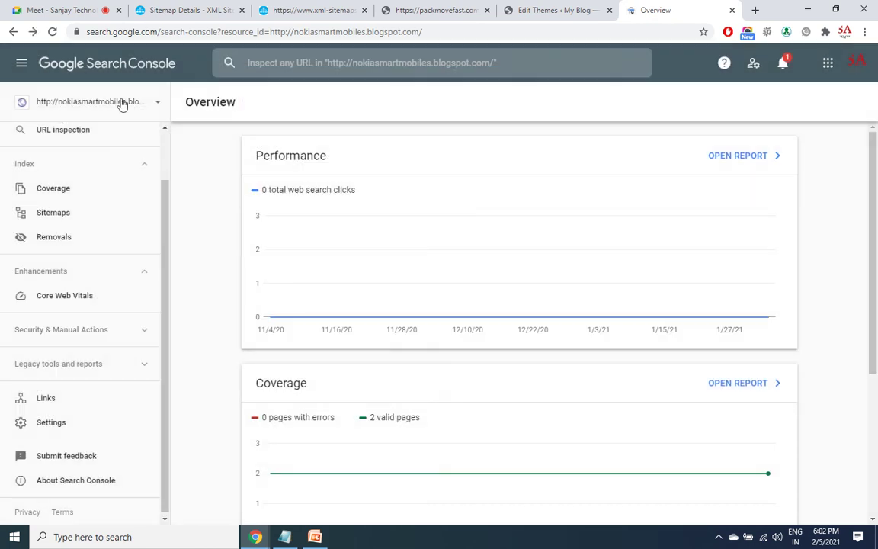
- Bring up the property selector list and browse the available properties
left_click(140, 105)
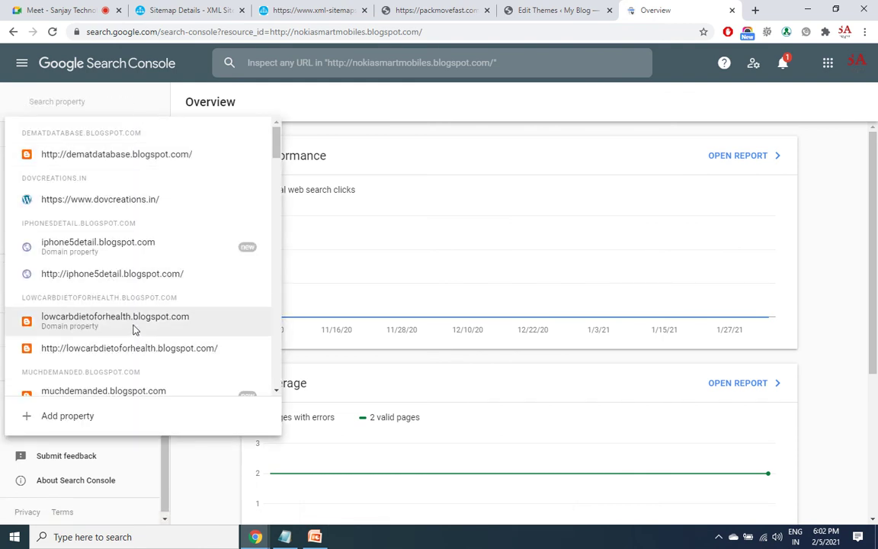
scroll(82, 229, "down", 5)
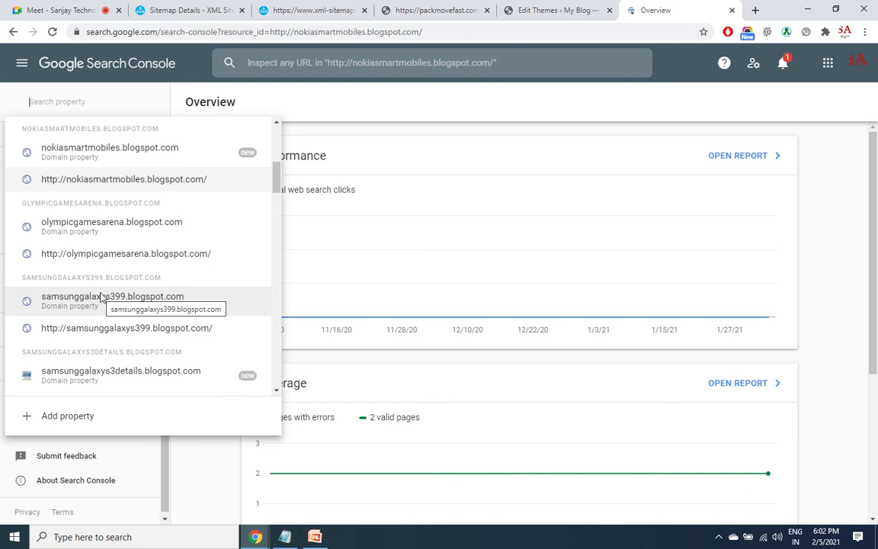
left_click_drag(276, 172, 276, 148)
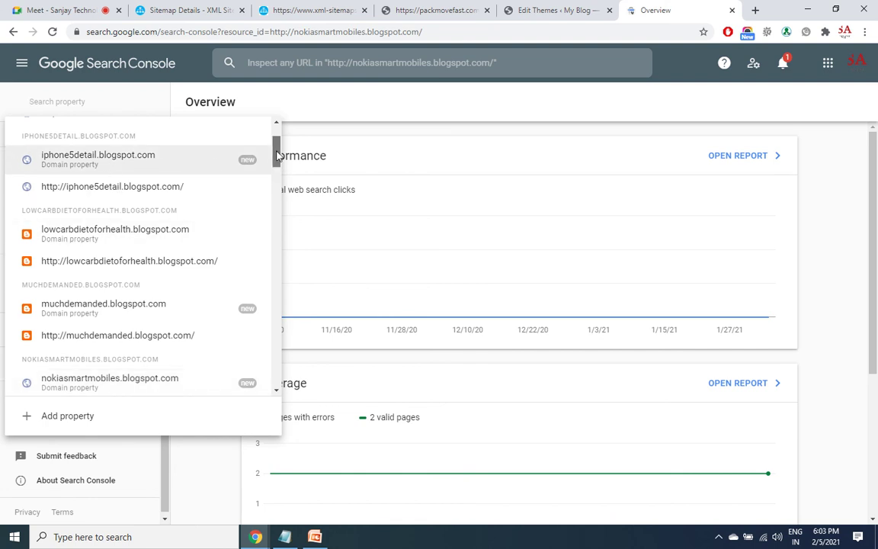
scroll(115, 244, "down", 2)
scroll(112, 236, "up", 1)
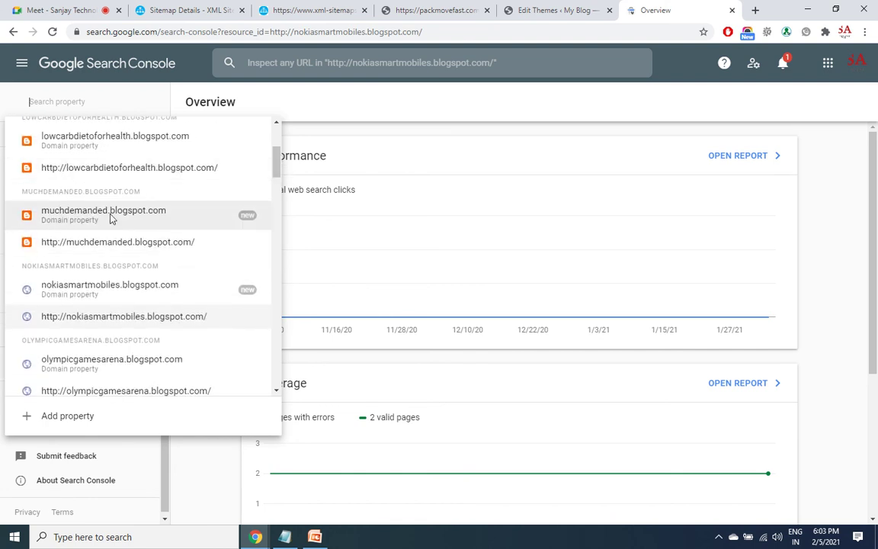
- Submit sitemap.xml for lowcarbdietoforhealth.blogspot.com and refresh its Sitemaps list to show it dated Feb 5, 2021
left_click(100, 174)
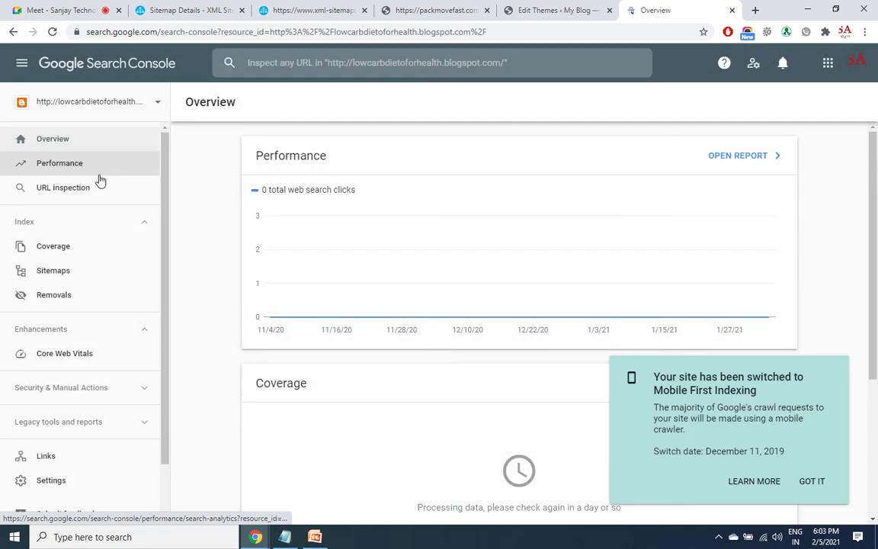
left_click(43, 279)
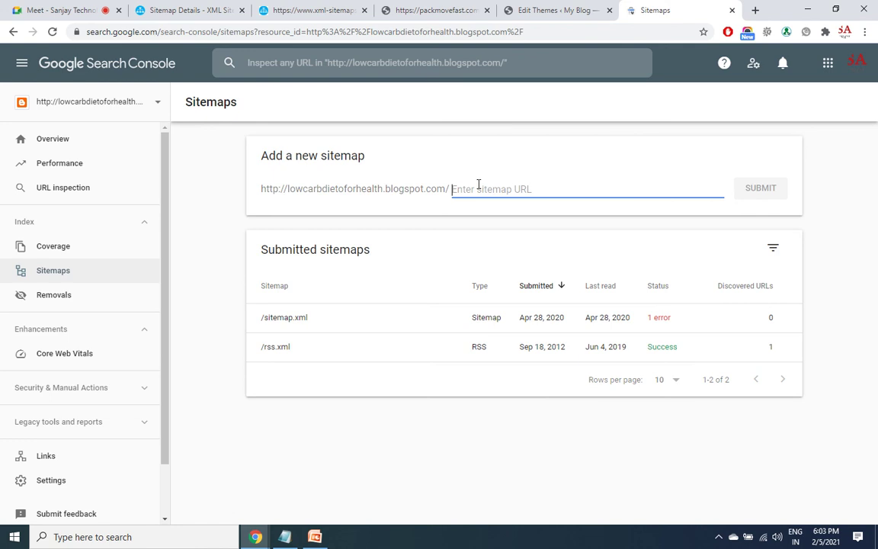
type("sitemap")
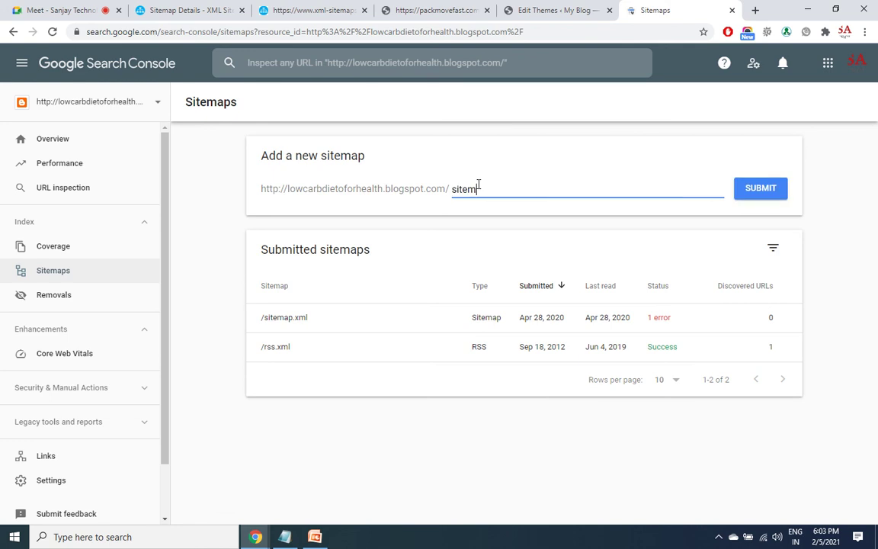
type(".xml")
left_click(764, 192)
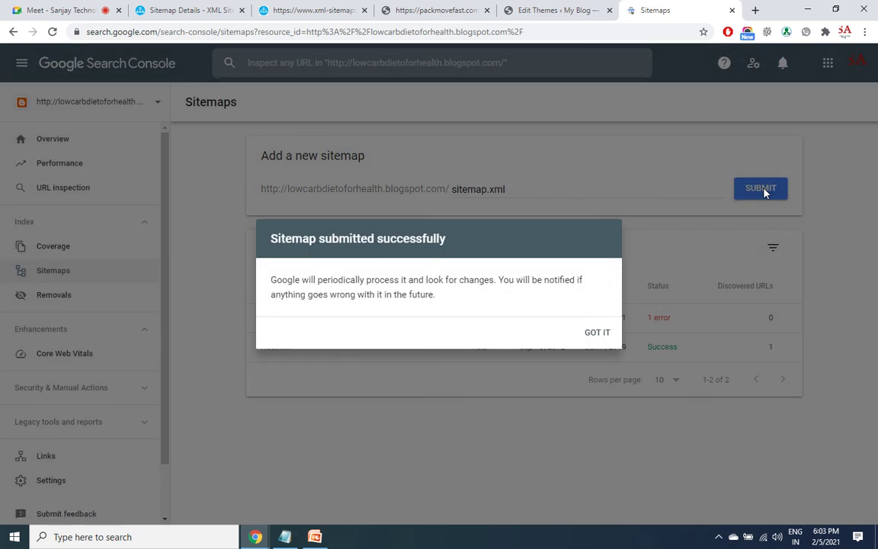
left_click(604, 334)
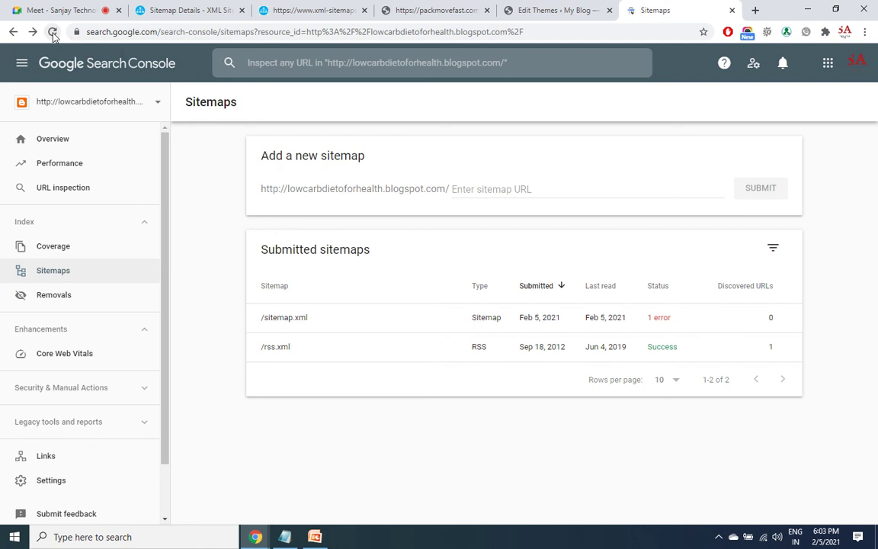
left_click(53, 32)
- Choose the nokiasmartmobiles.blogspot.com Domain property from the property list to view its sitemaps
left_click(131, 102)
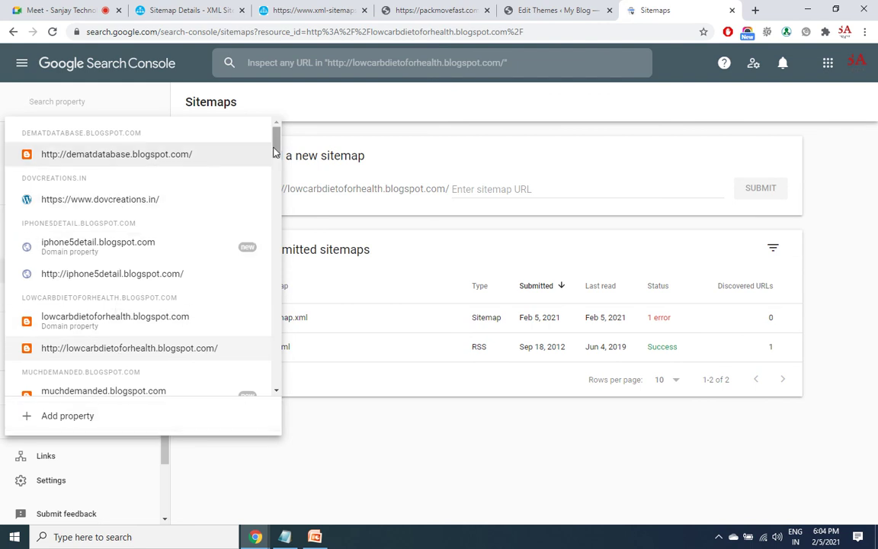
left_click_drag(278, 153, 278, 184)
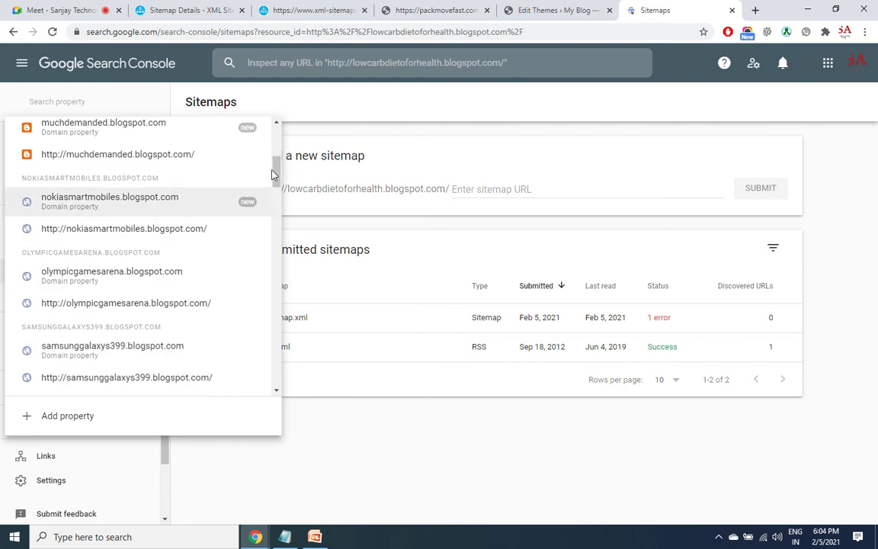
left_click_drag(279, 169, 290, 126)
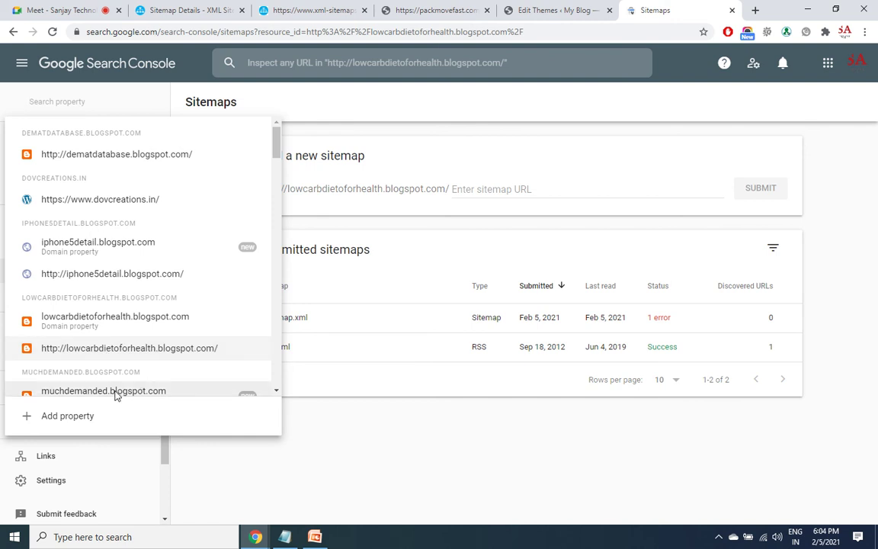
left_click_drag(277, 151, 275, 171)
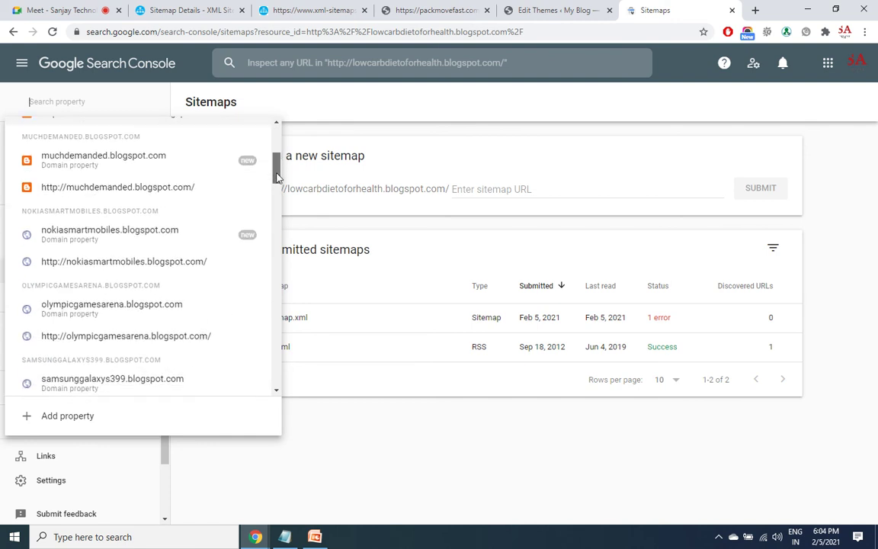
left_click(140, 241)
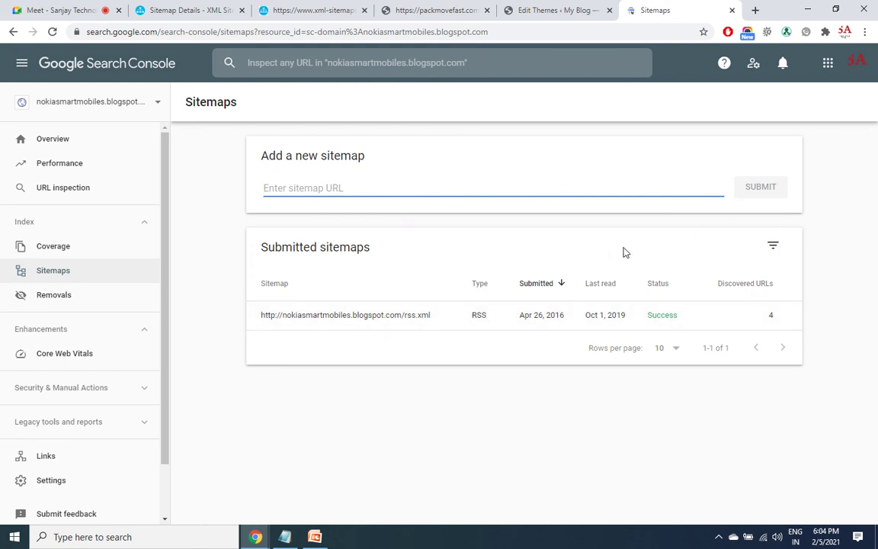
- Open the rss.xml sitemap details: last read 10/1/19, 4 discovered URLs, processed successfully
left_click(769, 320)
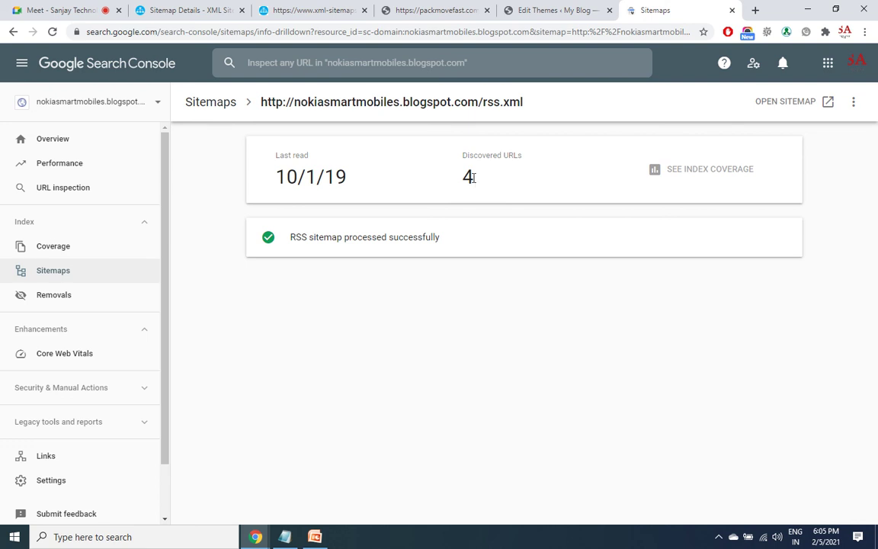
- Return to the nokiasmartmobiles Sitemaps overview listing rss.xml as Success
left_click(54, 276)
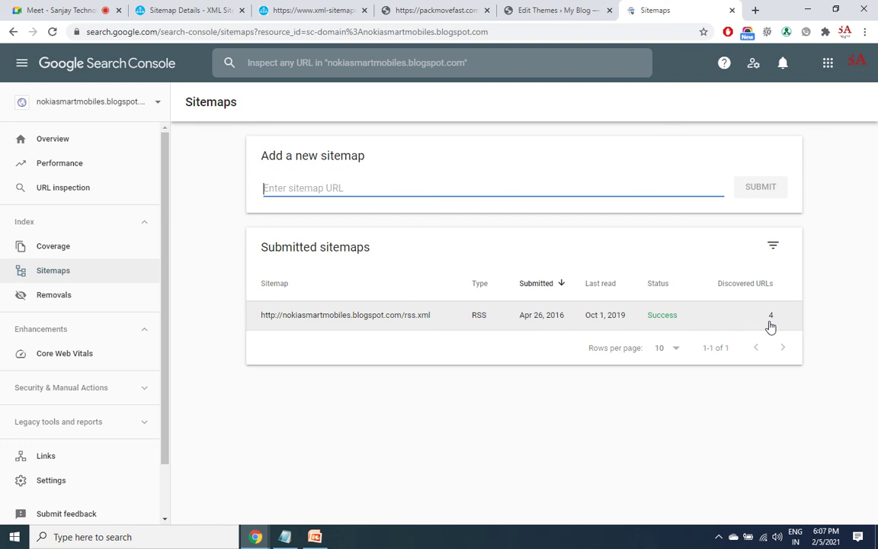
- Search Google for 'sitemap submission service' in a new tab
left_click(756, 10)
type("s")
key("BackSpace")
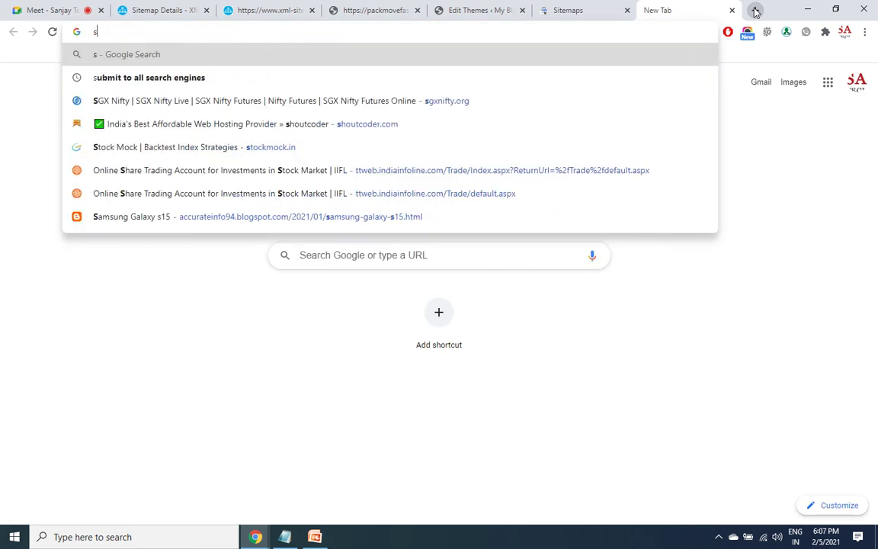
type("itemap submission service")
key("Return")
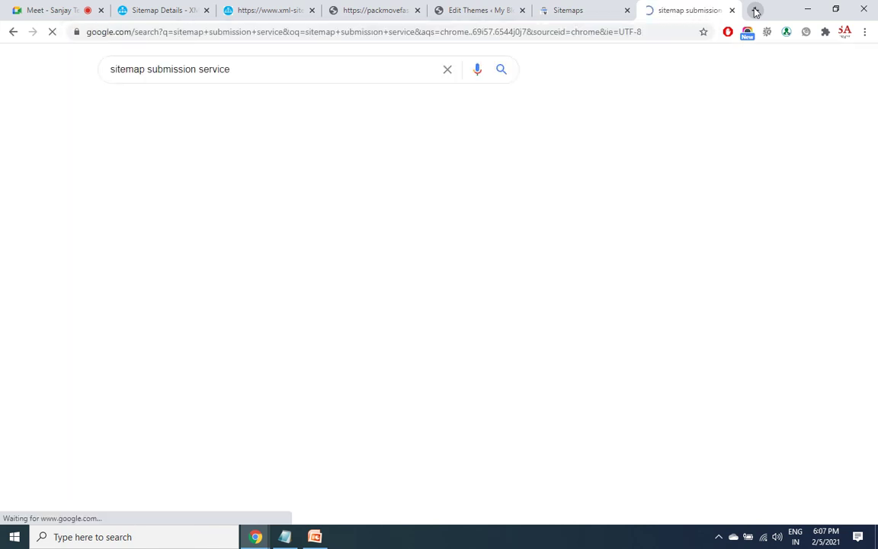
- Refine the search to 'sitemap submission service cost'
left_click(294, 74)
type("cso")
key("BackSpace")
key("BackSpace")
type("ost")
key("Return")
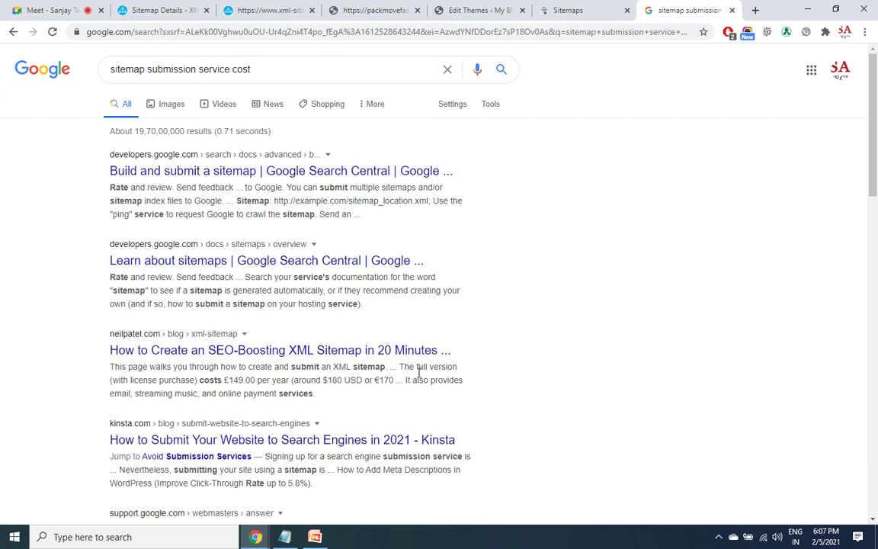
right_click(346, 353)
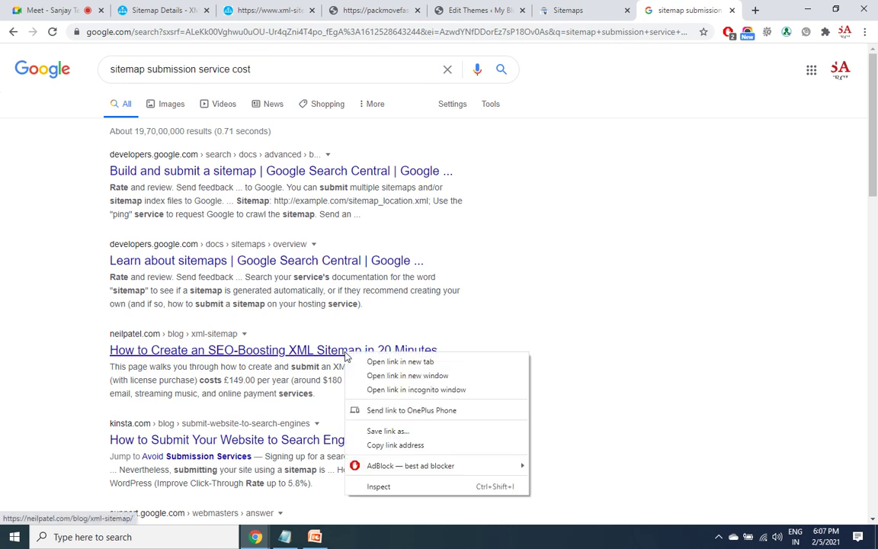
left_click(393, 364)
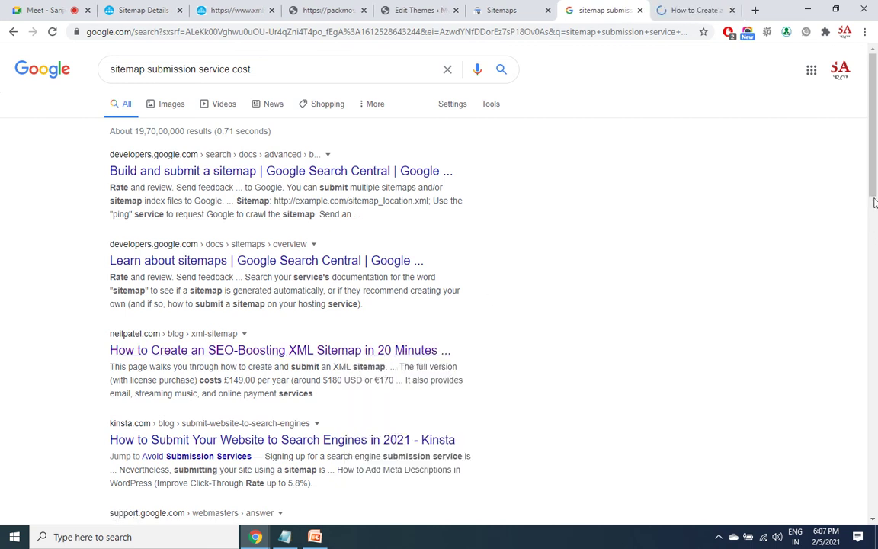
left_click_drag(874, 182, 872, 379)
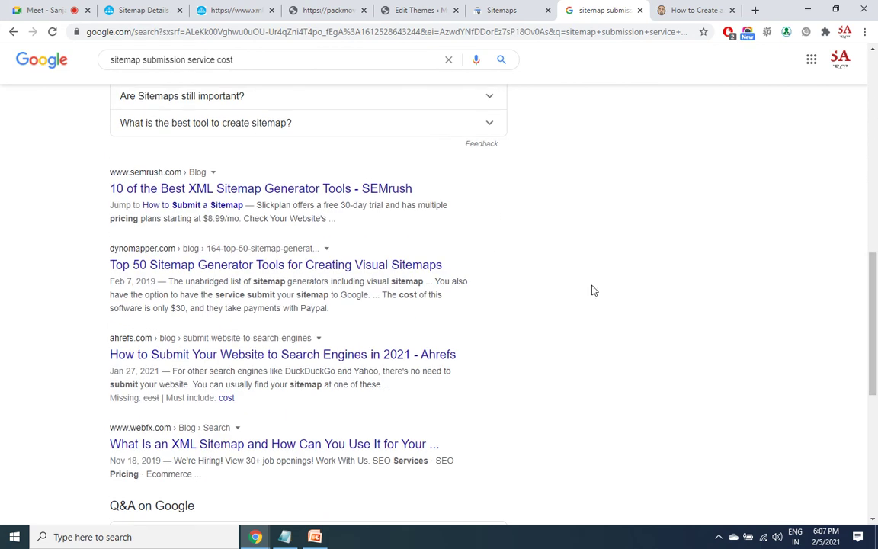
right_click(326, 271)
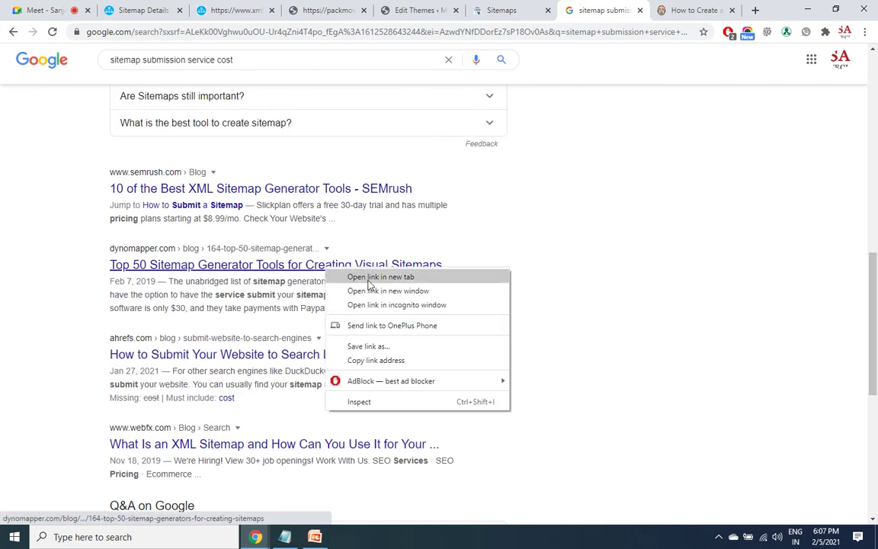
left_click(366, 279)
left_click(623, 10)
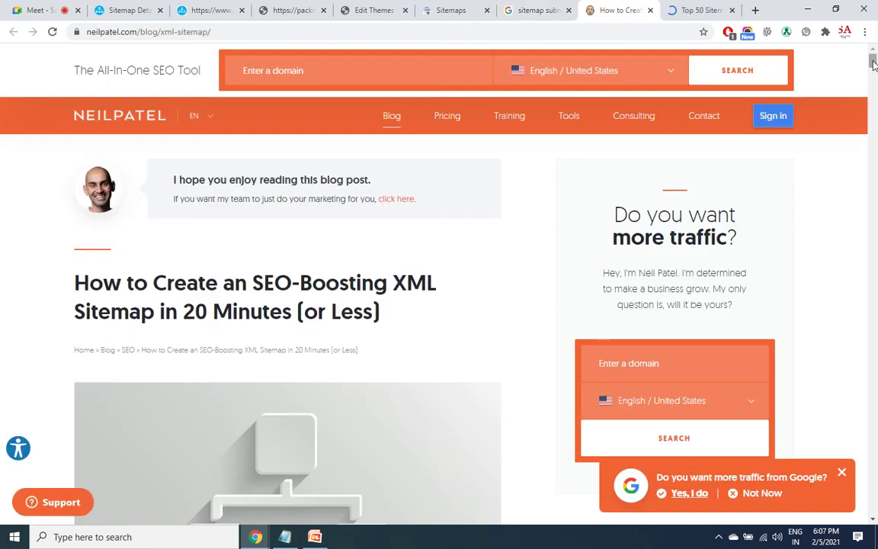
left_click_drag(873, 61, 874, 175)
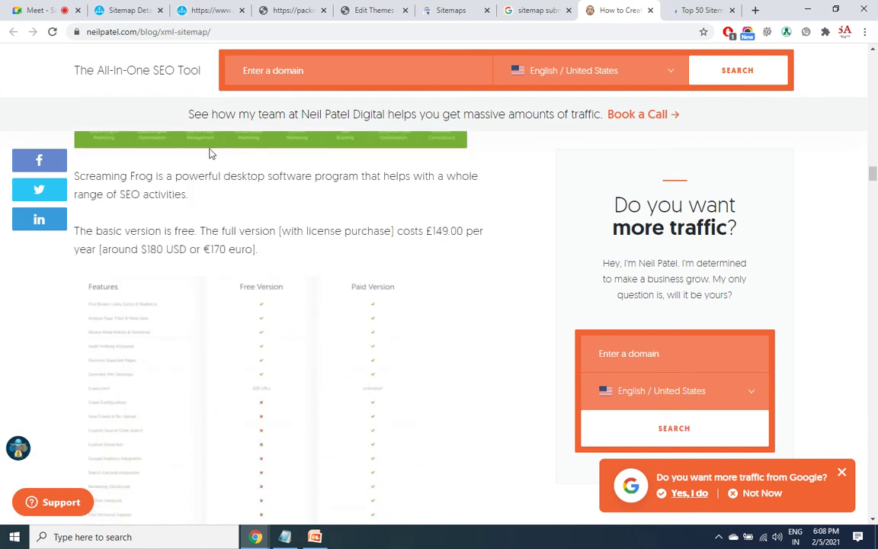
left_click_drag(145, 252, 217, 249)
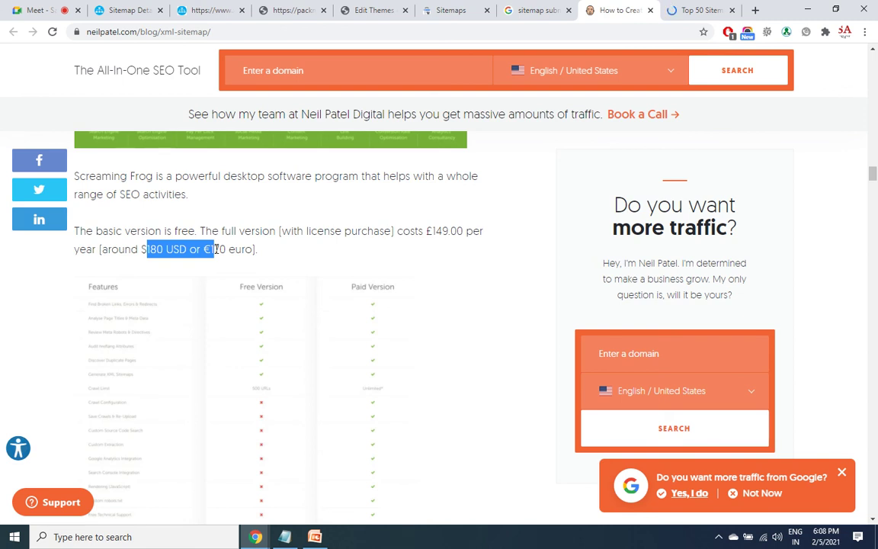
left_click(697, 10)
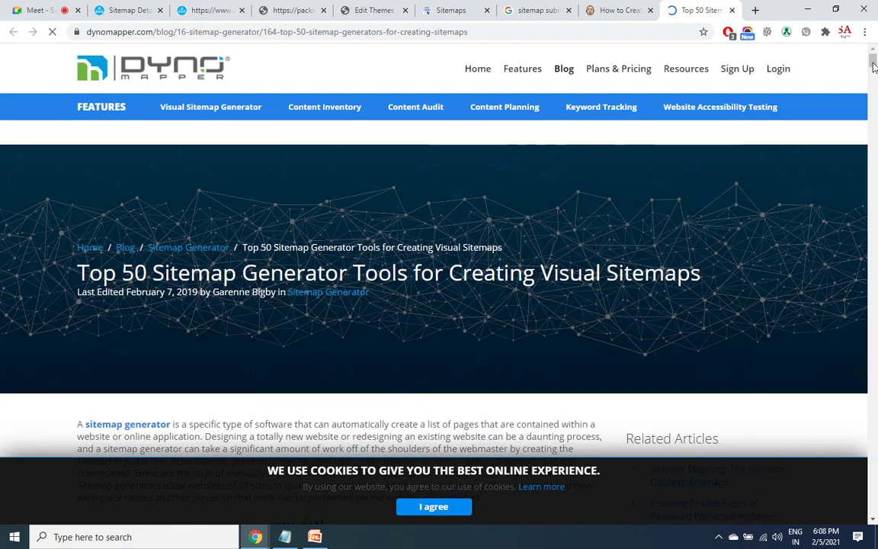
left_click_drag(873, 58, 874, 320)
left_click_drag(876, 369, 873, 394)
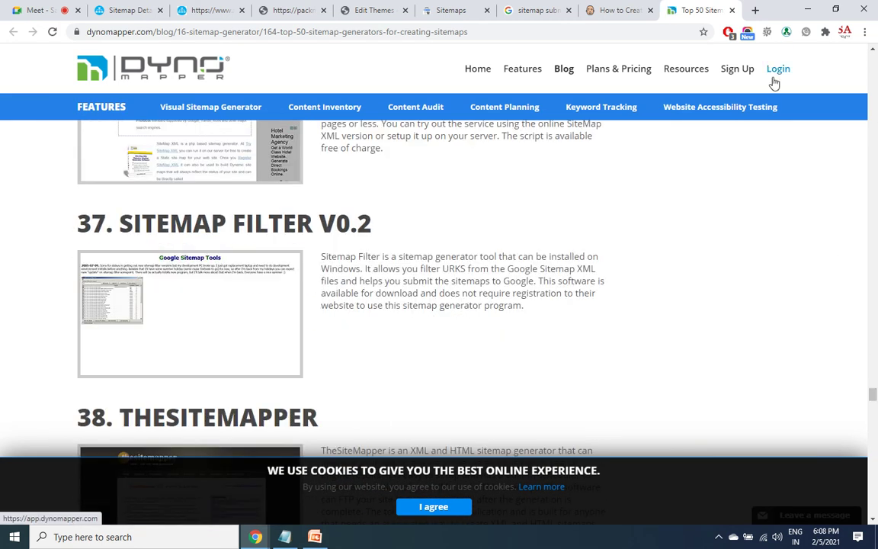
left_click(732, 11)
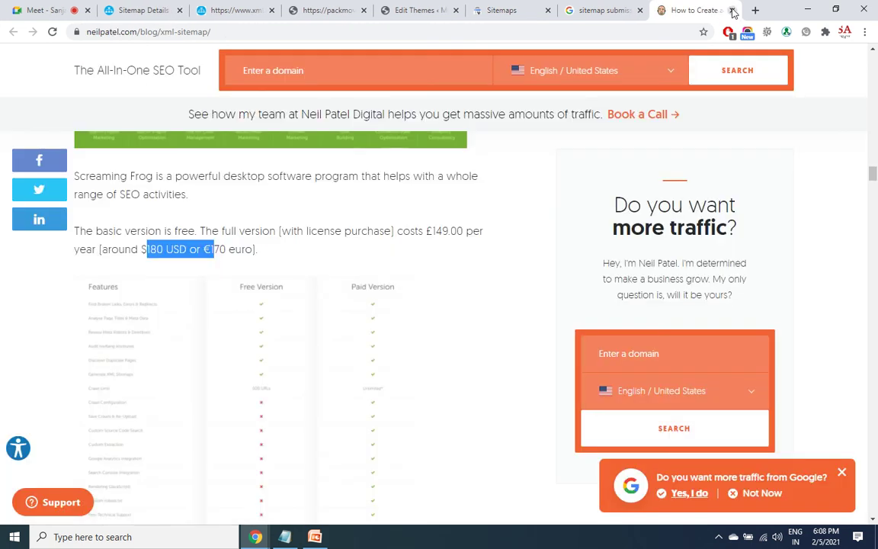
left_click(731, 11)
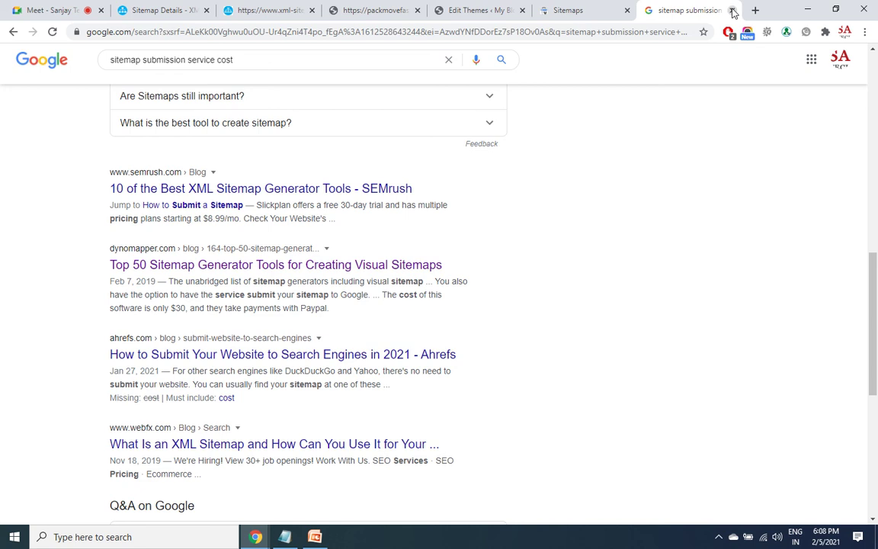
left_click_drag(873, 333, 875, 200)
left_click_drag(875, 165, 876, 125)
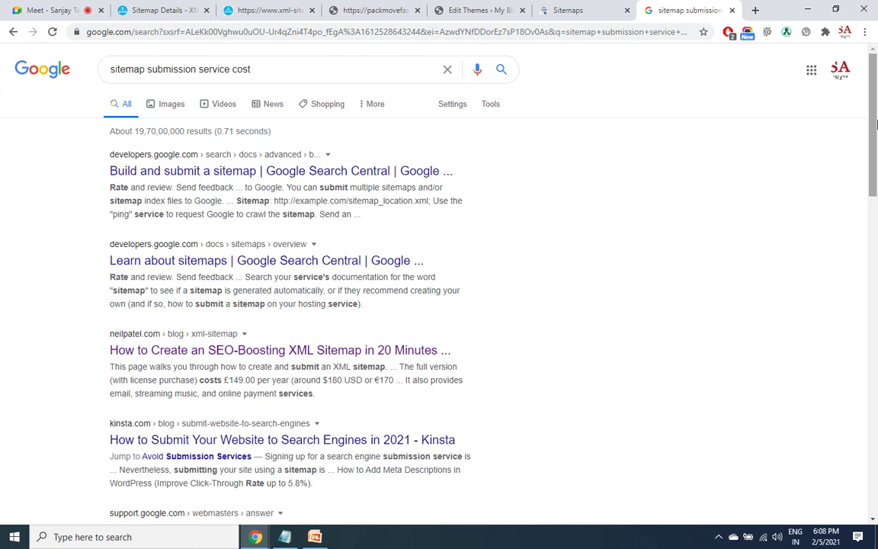
left_click(319, 537)
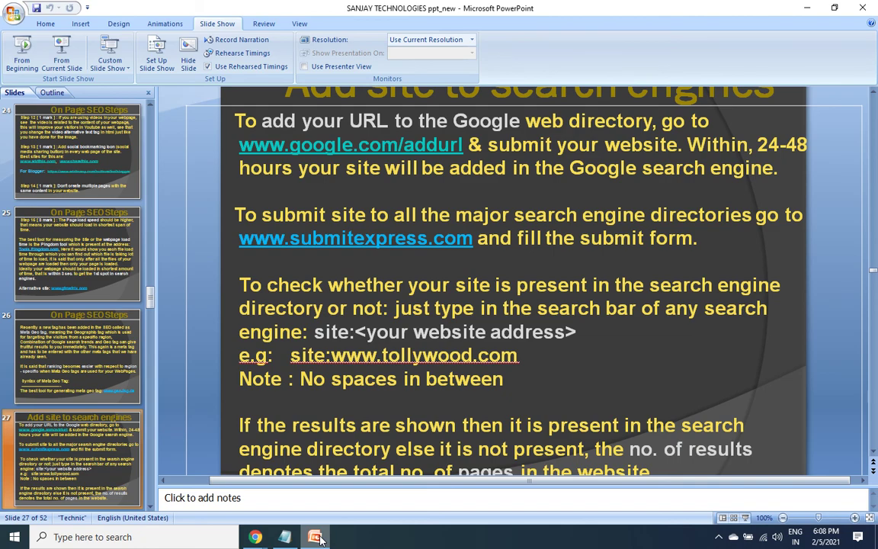
left_click(806, 9)
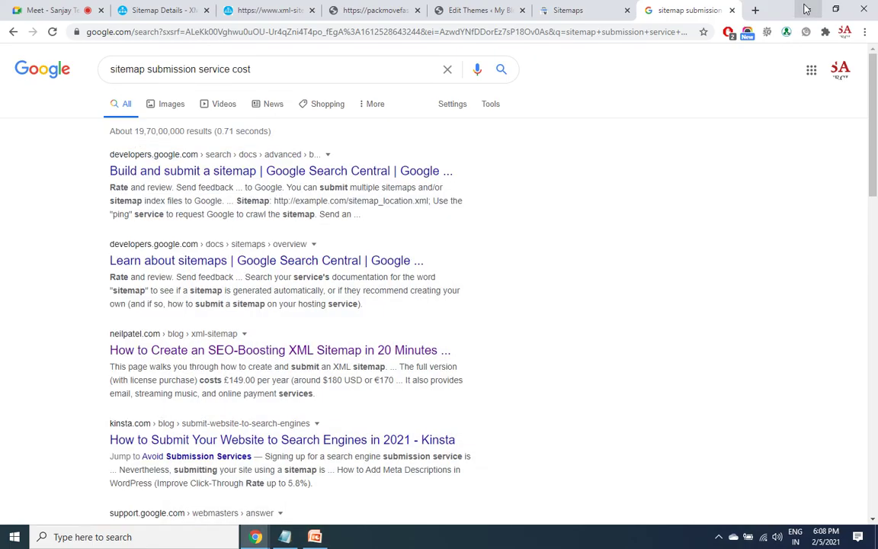